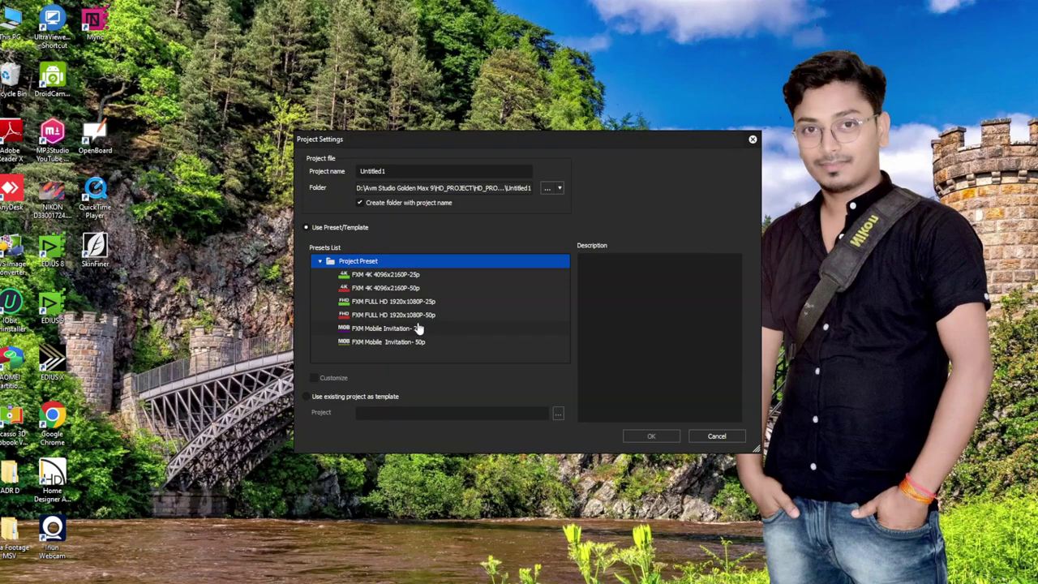
Choose the FXM FULL HD 1920x1080P-25p project preset and browse to the Desktop for the project folder.
drag(424, 142, 451, 180)
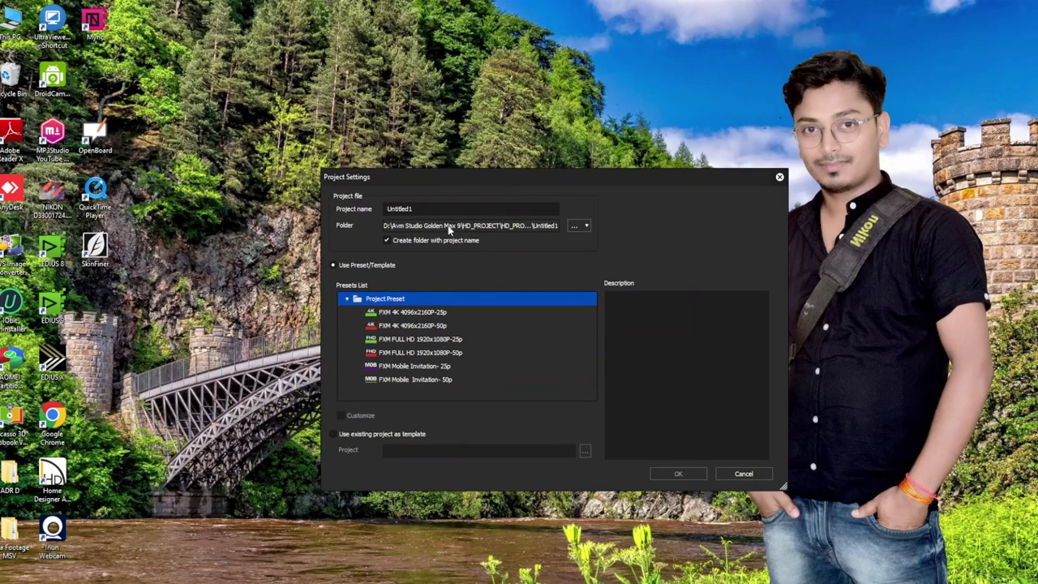
click(424, 342)
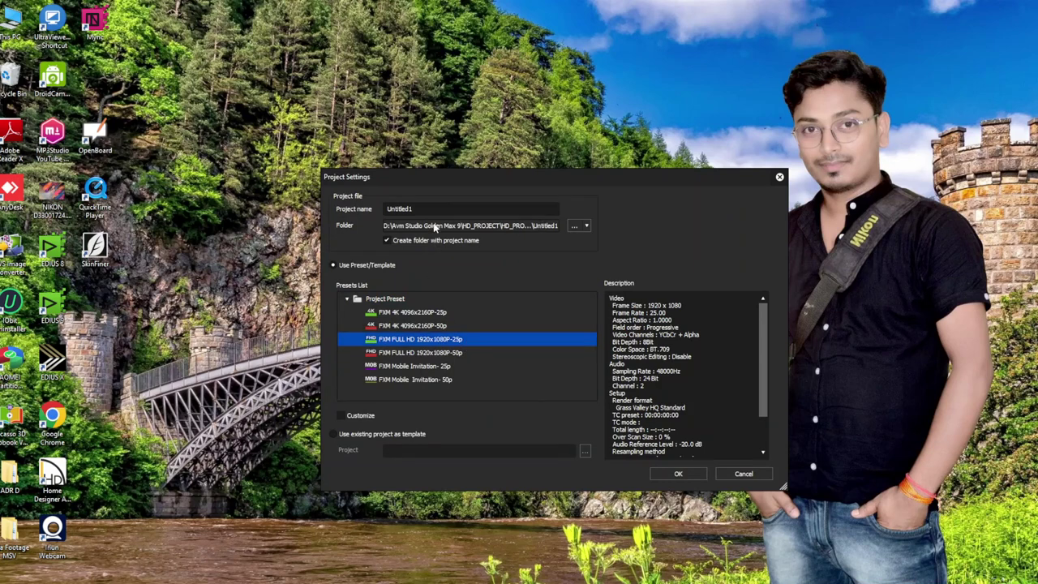
click(578, 228)
click(577, 227)
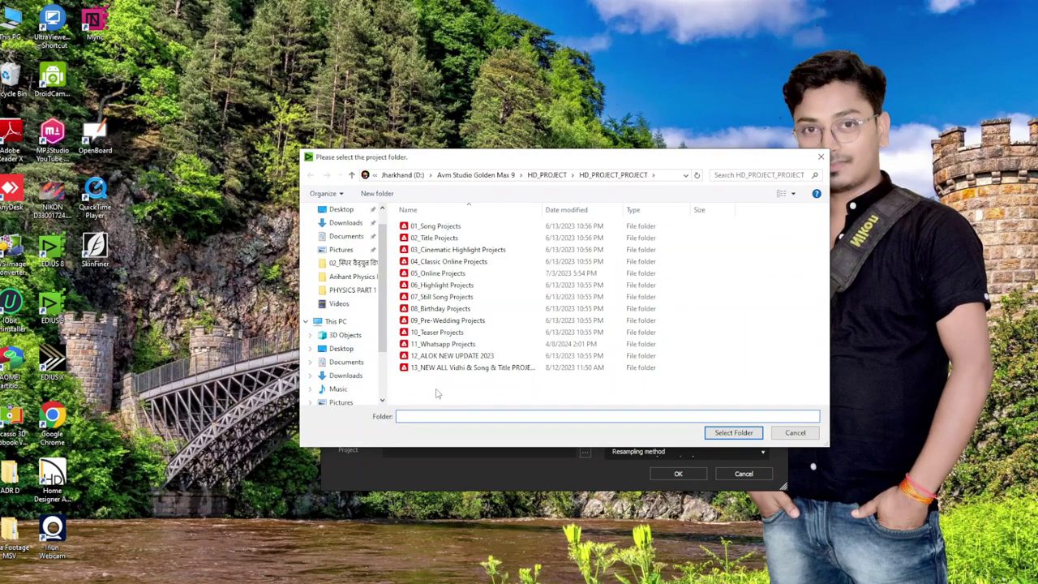
click(357, 322)
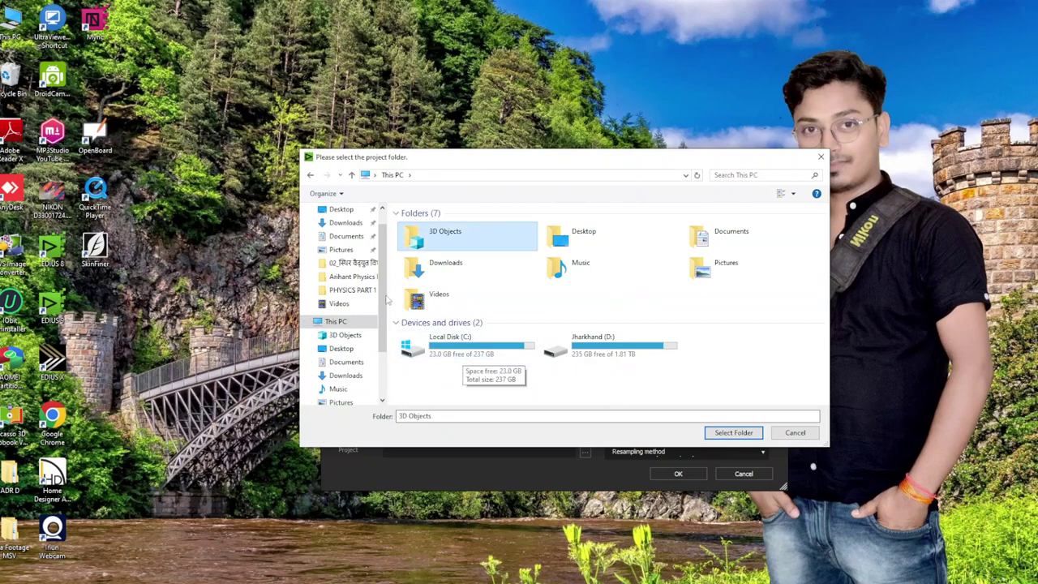
click(344, 211)
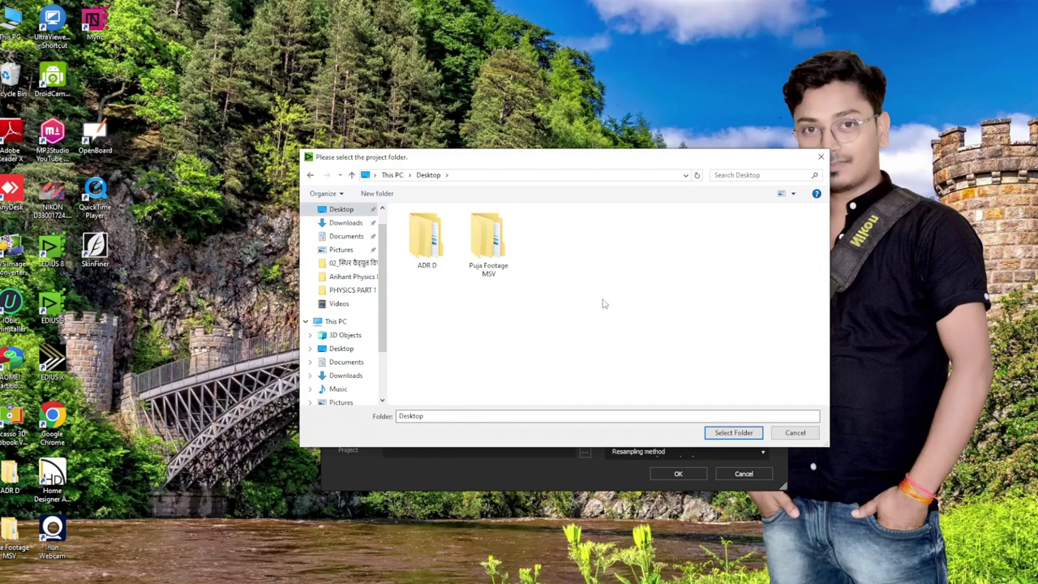
Create a new Desktop folder named Footage Replace and select it as the project folder.
right_click(601, 254)
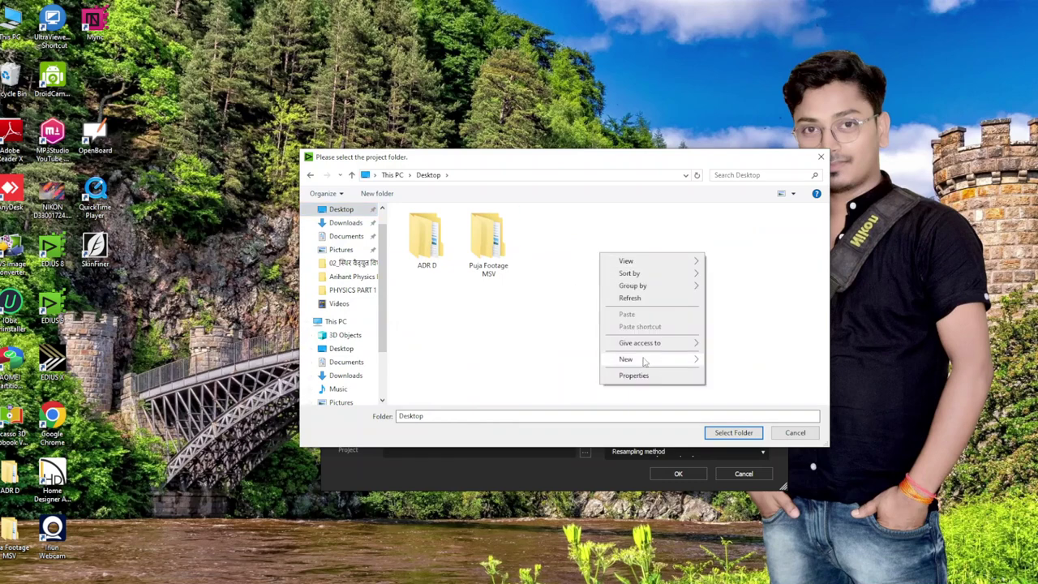
mouse_move(647, 362)
click(743, 361)
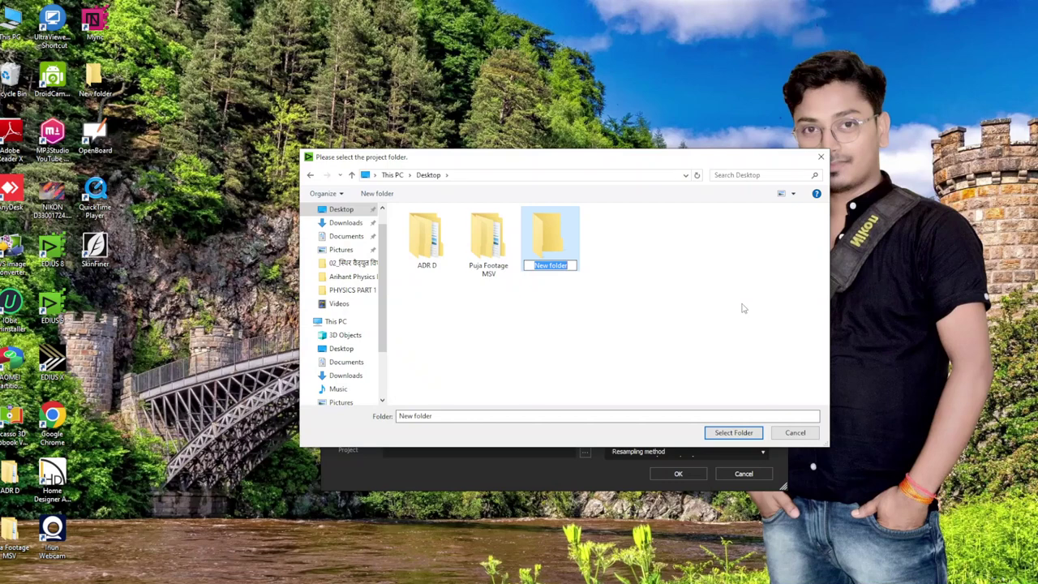
text(Footage Replace)
key(Return)
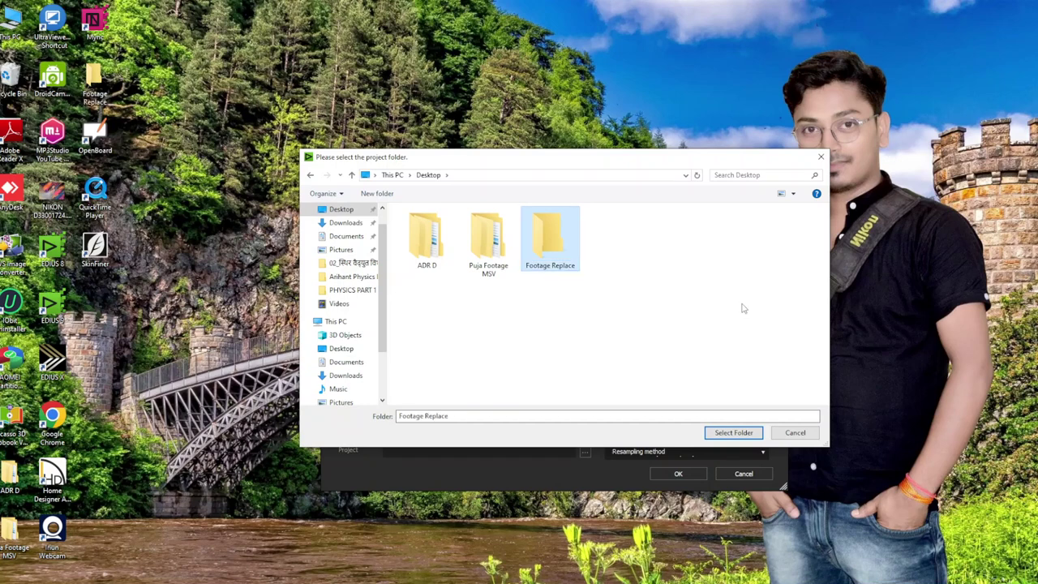
click(637, 324)
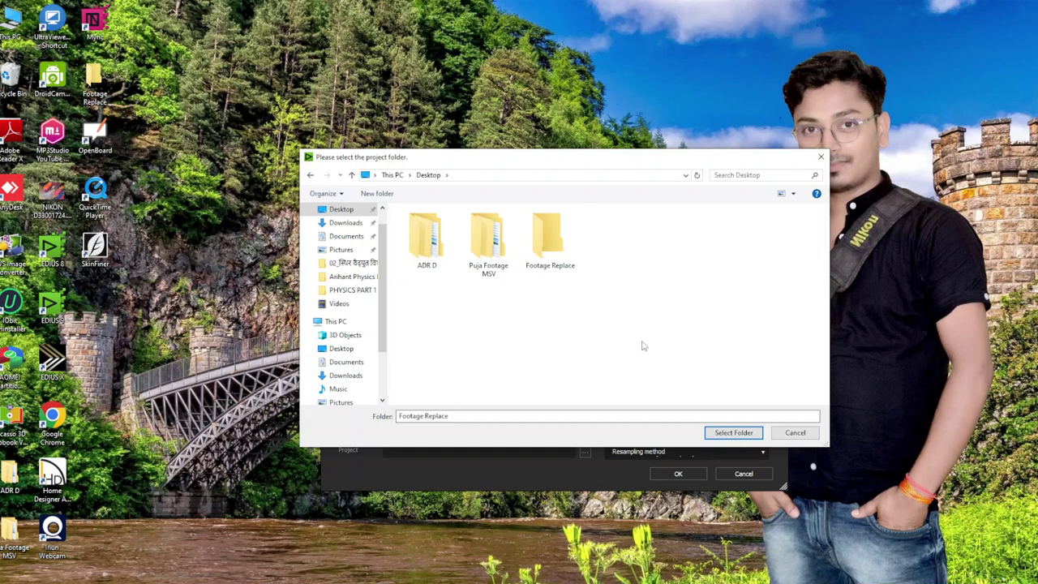
click(573, 263)
click(733, 433)
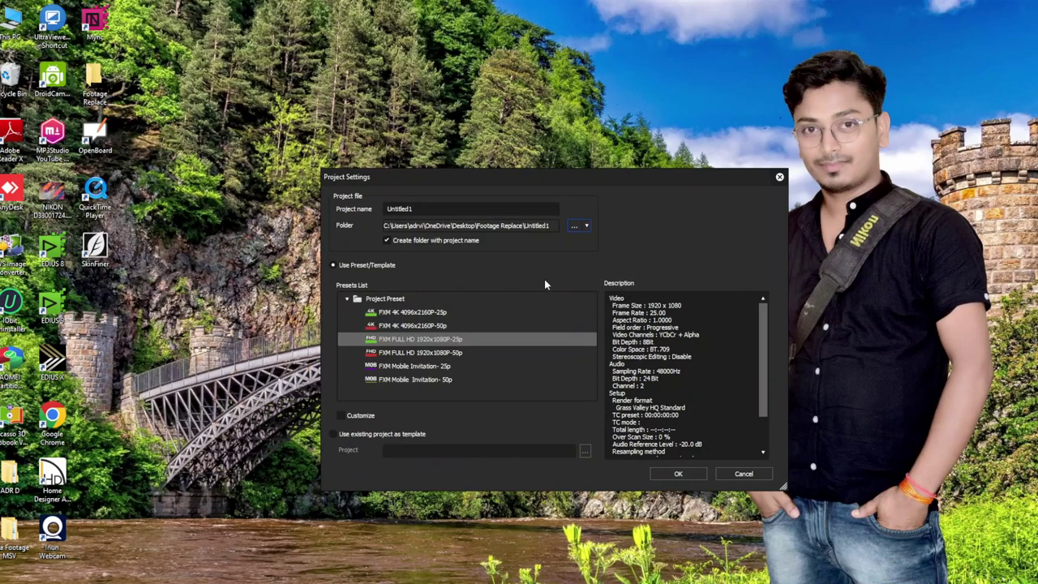
Disable creating a folder with the project name, name the project Replace Footage and create it.
click(387, 241)
drag(415, 208, 331, 208)
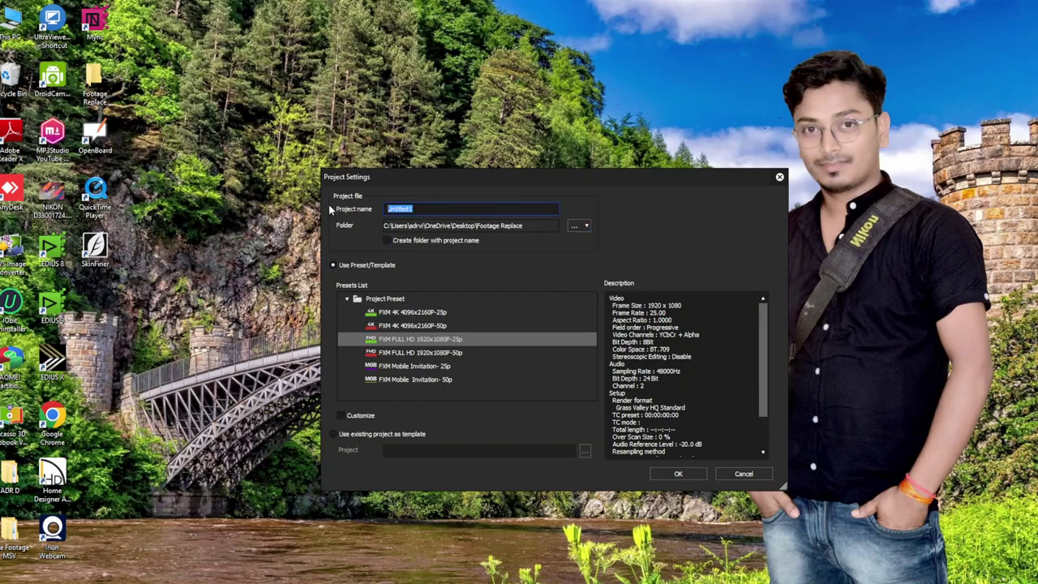
text(Replace Footage)
click(687, 477)
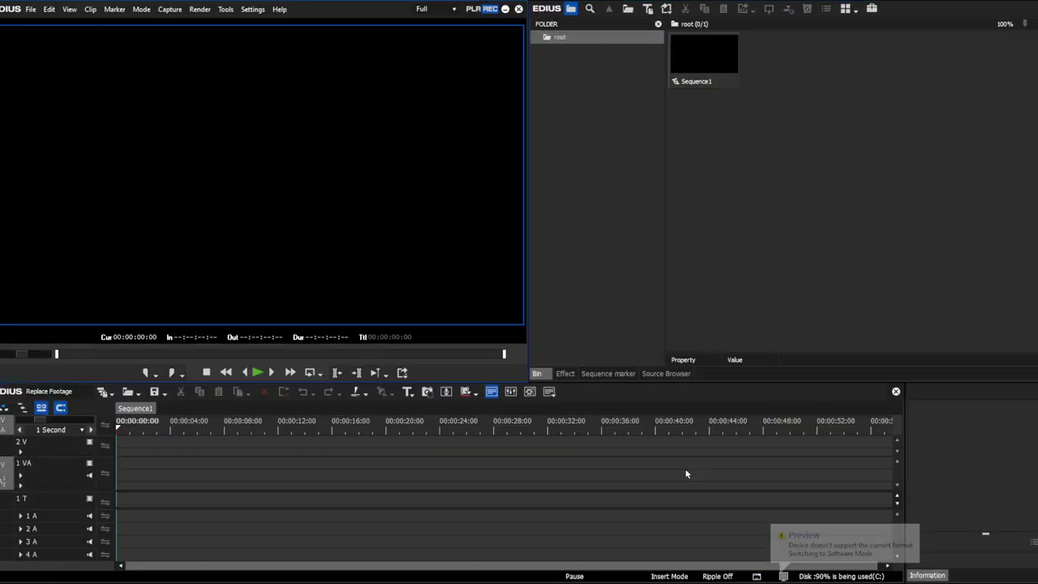
Fit the timeline scale and rename the sequence as Replace Footage in its sequence settings.
click(60, 424)
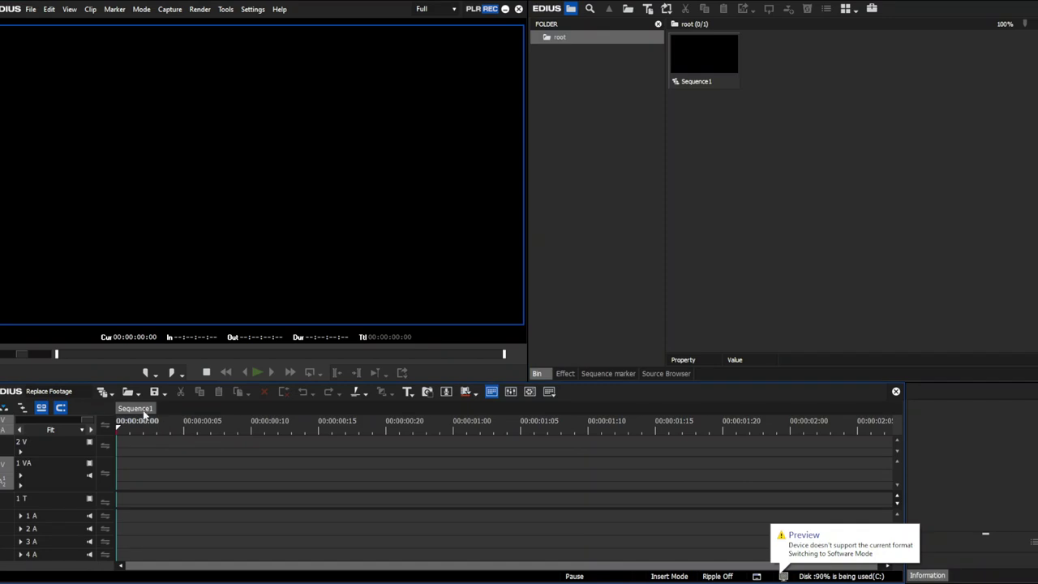
right_click(143, 414)
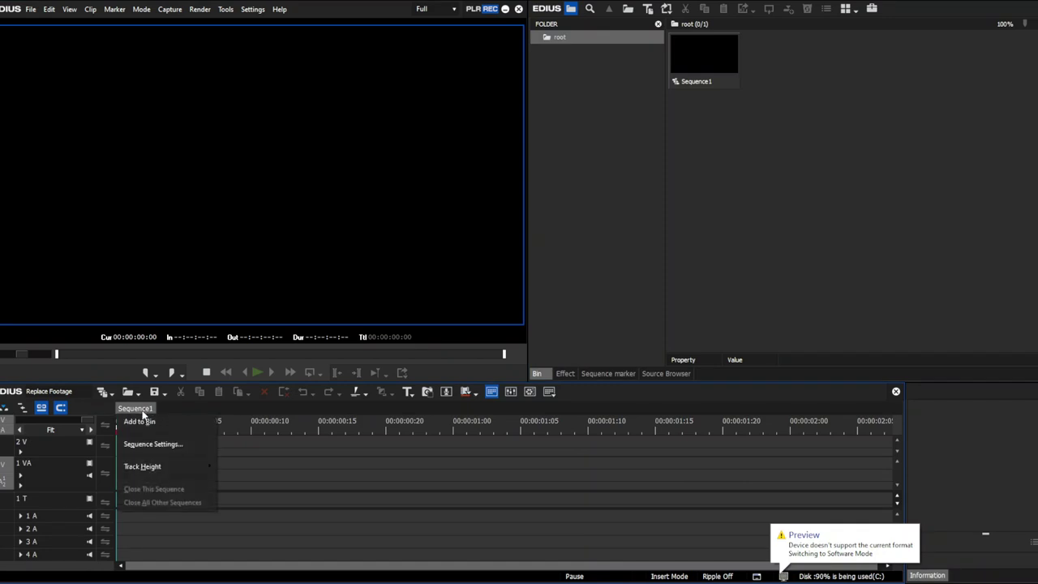
click(138, 445)
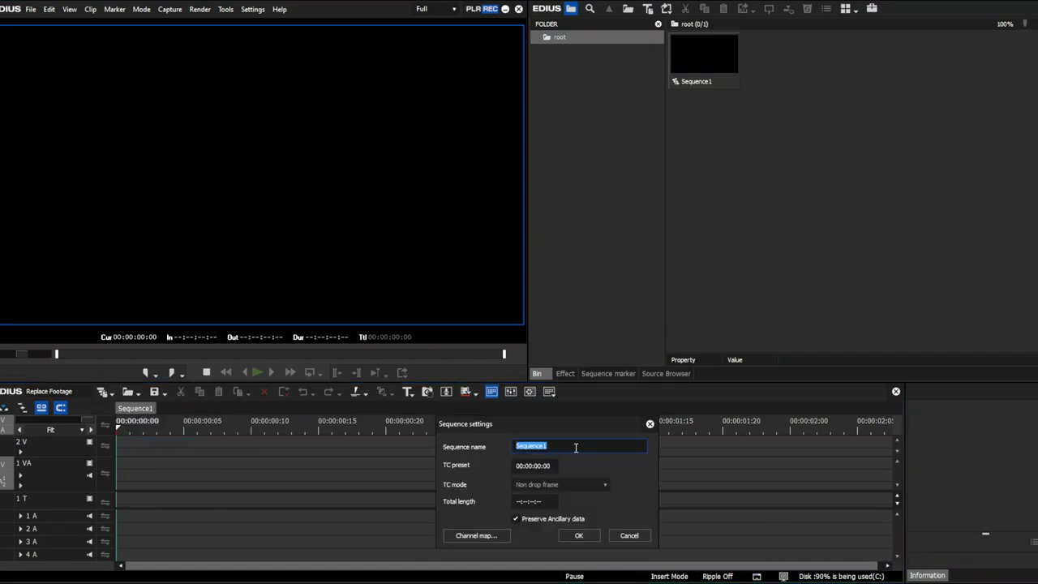
text(R)
key(Return)
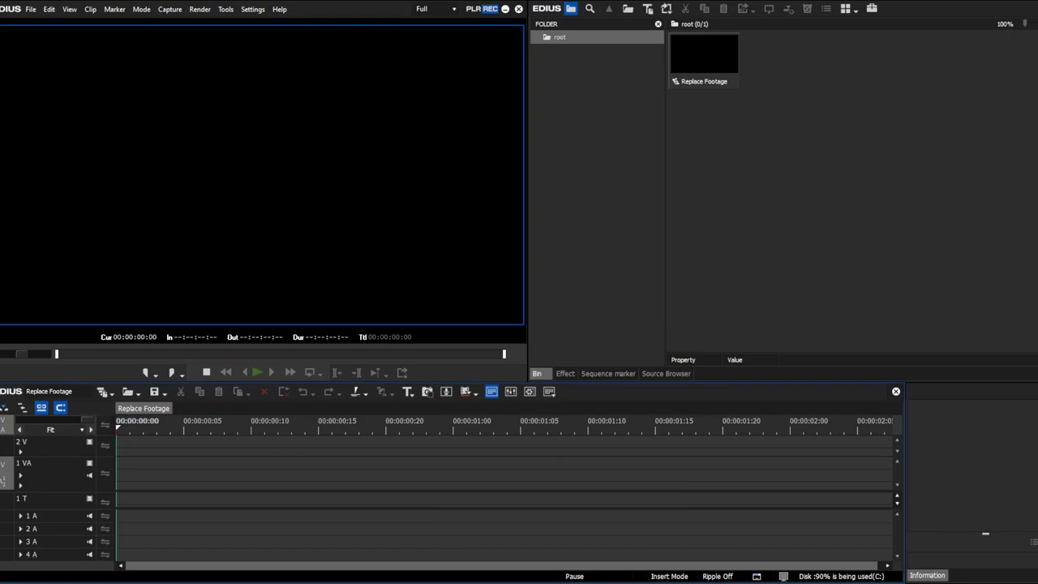
Switch to File Explorer and open 01=Song Footage under D:, Avm Studio Golden Max 9, HD_FOOTAGE, in a maximized window.
mouse_move(245, 582)
mouse_move(286, 565)
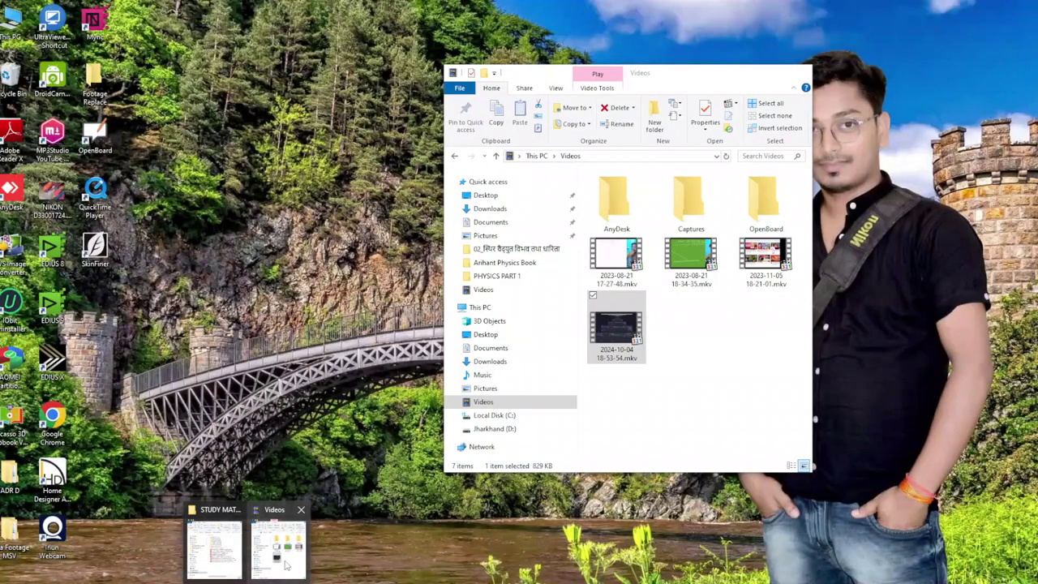
click(215, 550)
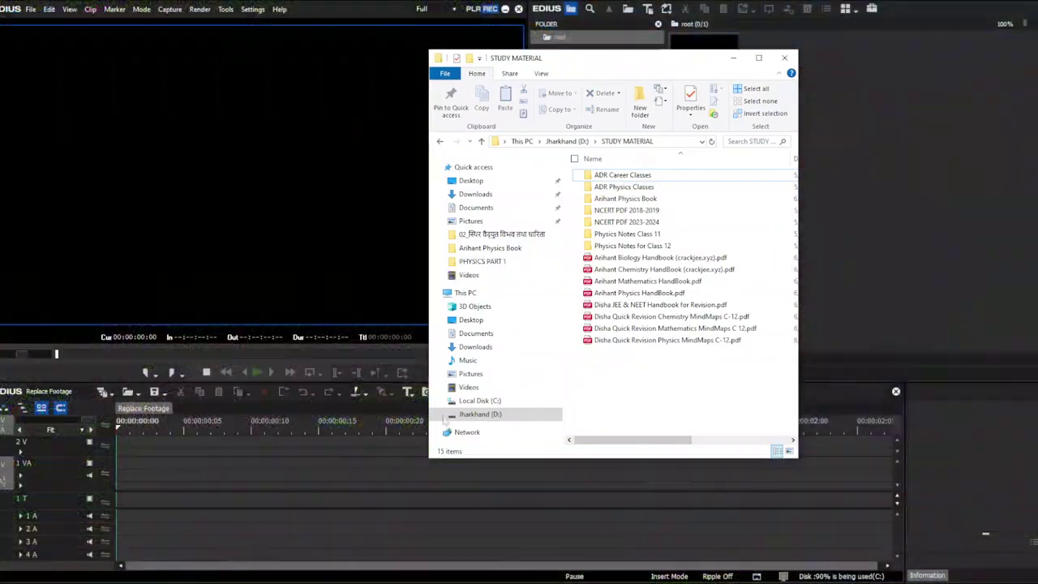
click(477, 415)
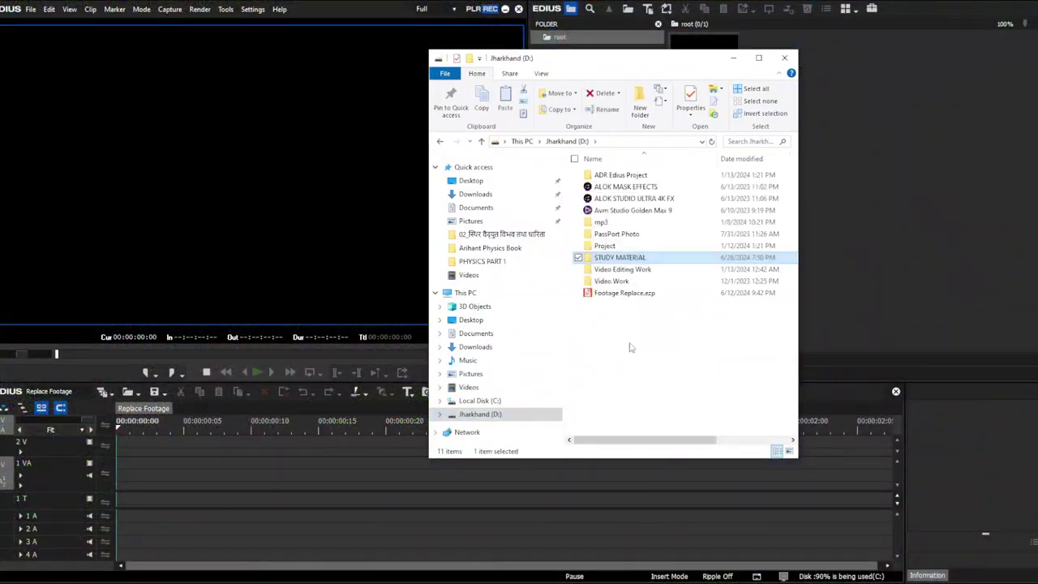
click(667, 211)
double_click(667, 211)
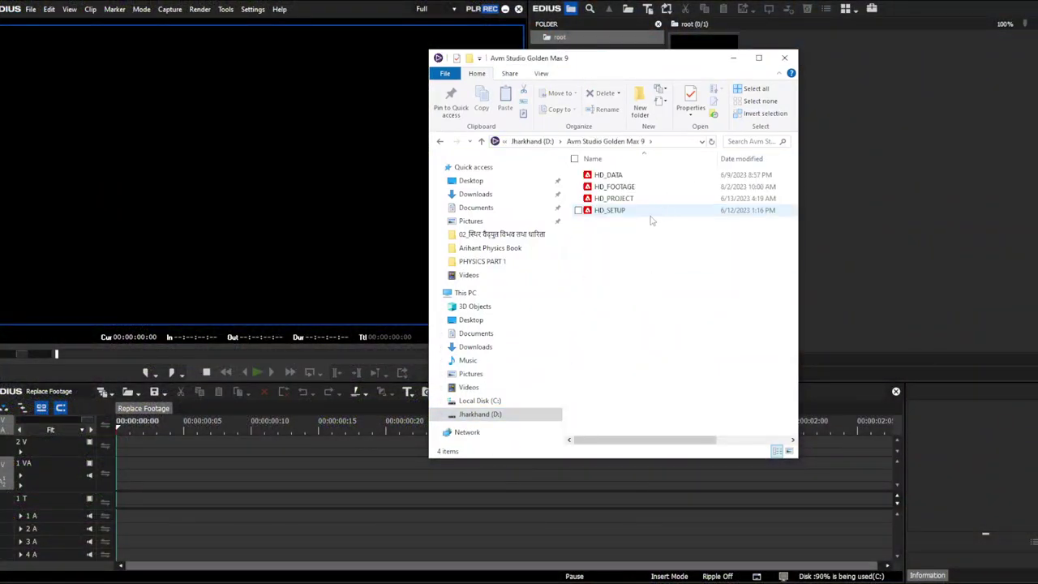
double_click(634, 188)
double_click(621, 186)
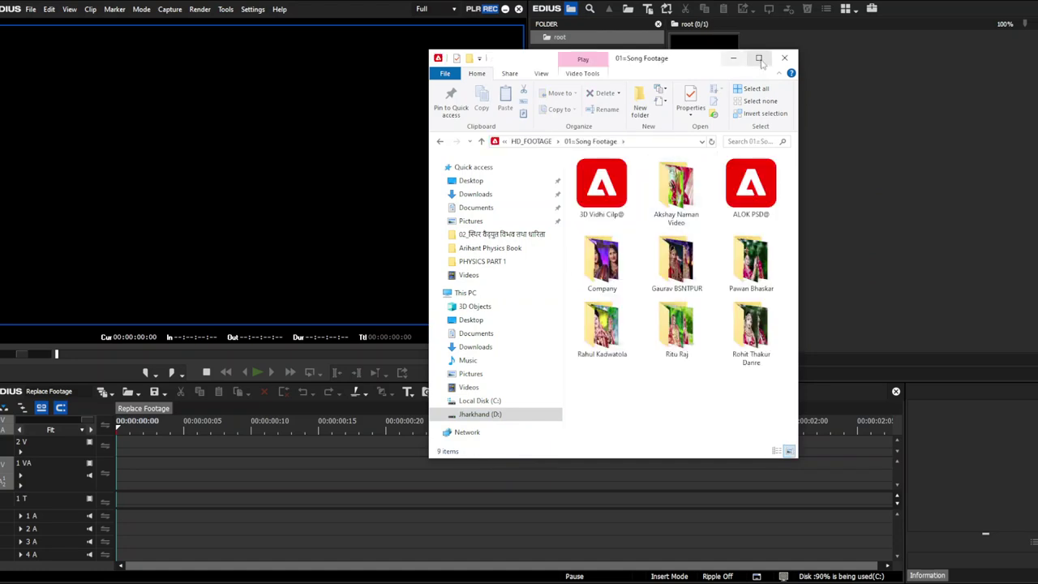
click(759, 59)
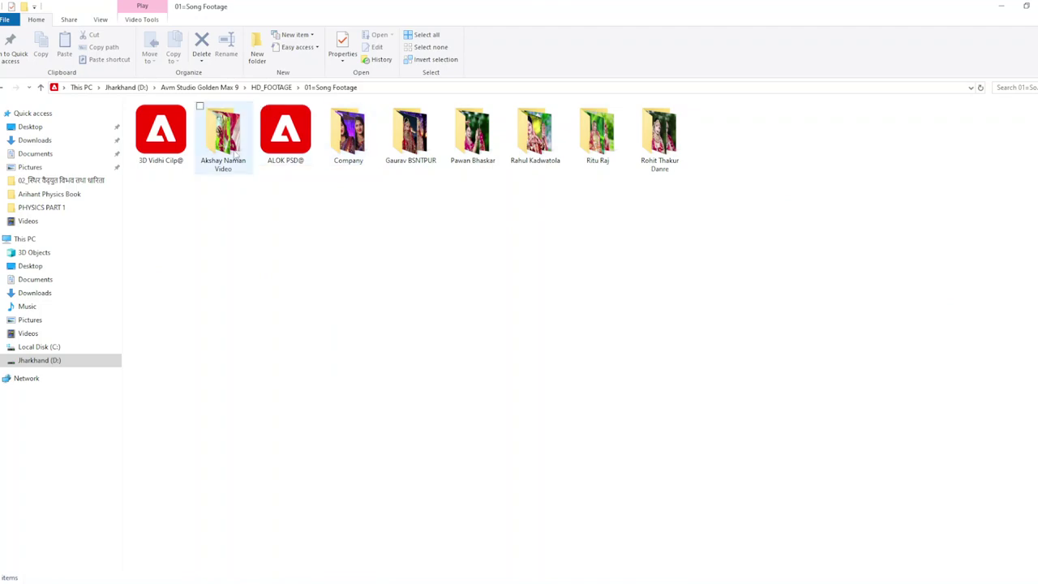
Move the B01–B05, C01–C05 and G01–G05 clips from the last subfolder into the 01=Song Footage folder, and minimize the window.
double_click(674, 155)
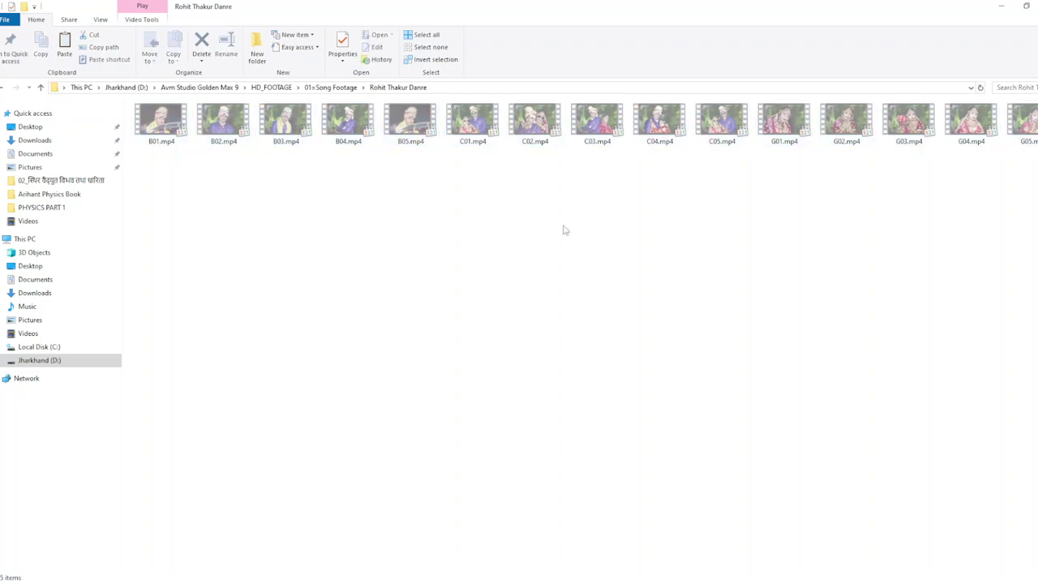
click(321, 87)
right_click(619, 377)
click(645, 453)
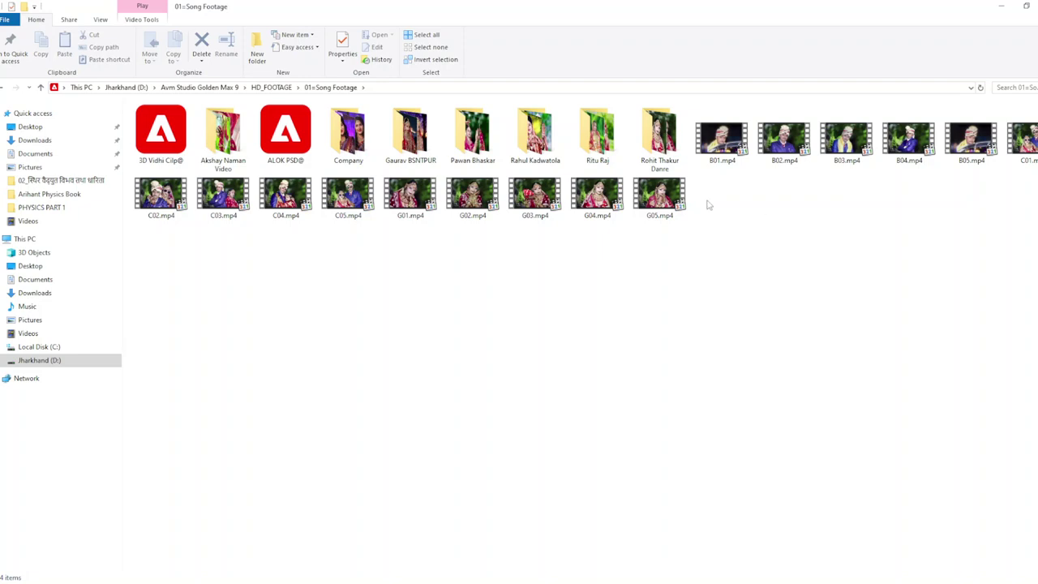
click(662, 140)
click(824, 240)
click(1002, 6)
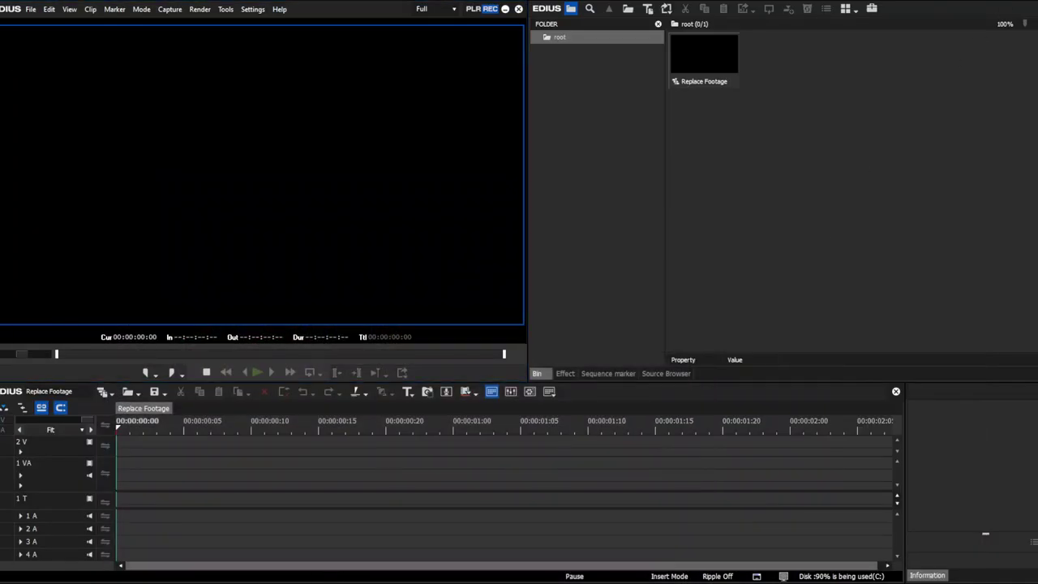
Reopen the 01=Song Footage folder, preview the B01.mp4 clip in the media player and exit the player.
mouse_move(290, 572)
click(238, 560)
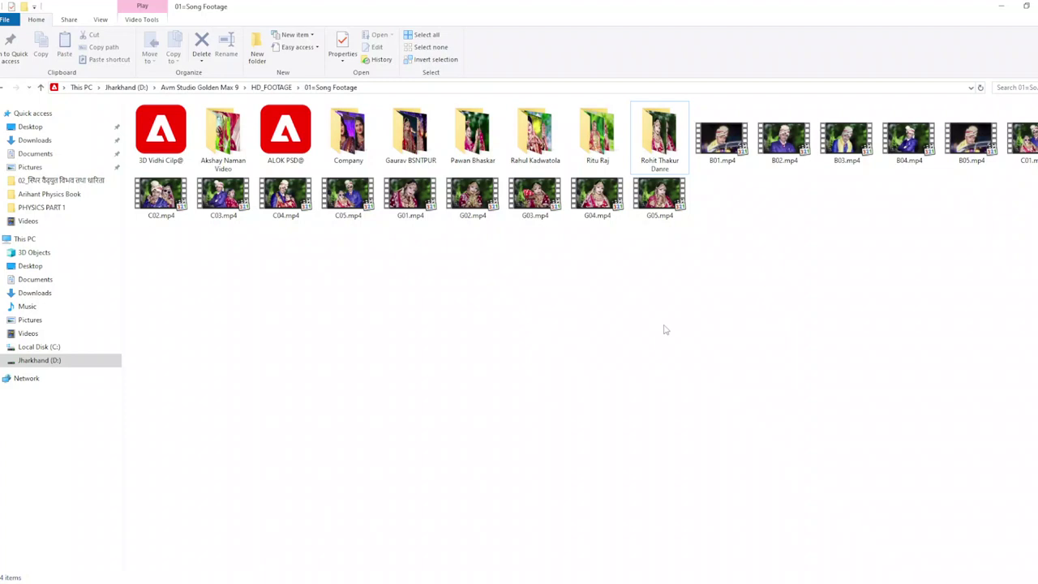
click(724, 160)
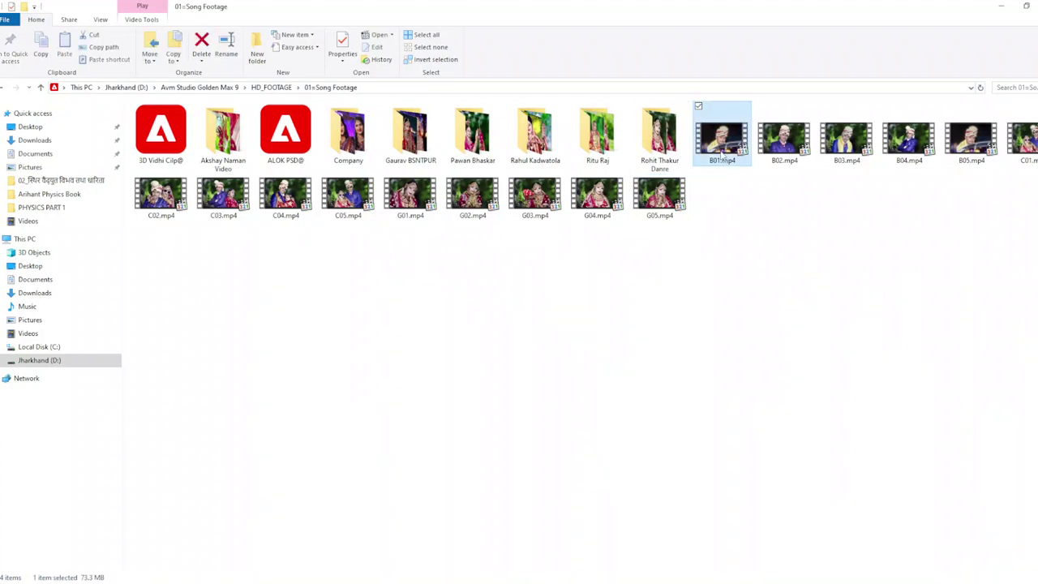
double_click(723, 150)
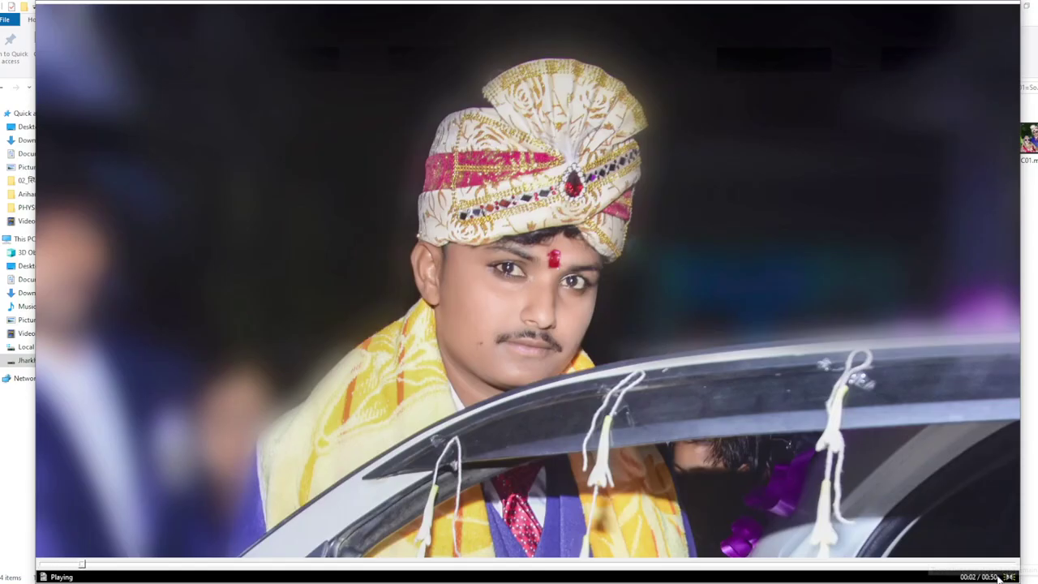
right_click(920, 224)
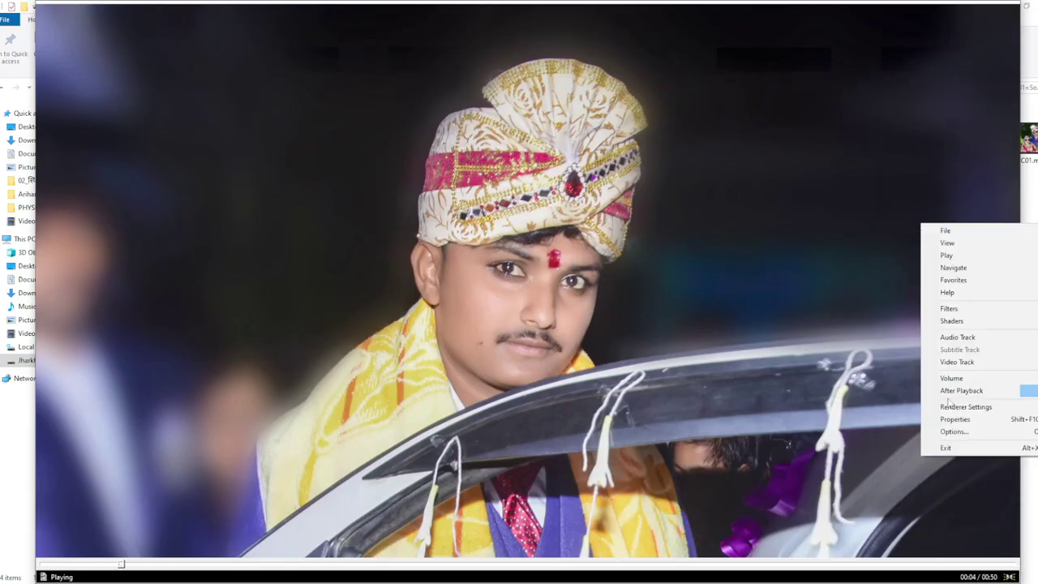
click(941, 448)
Examine the length, frame size and frame rate in the file details of B01.mp4.
right_click(711, 142)
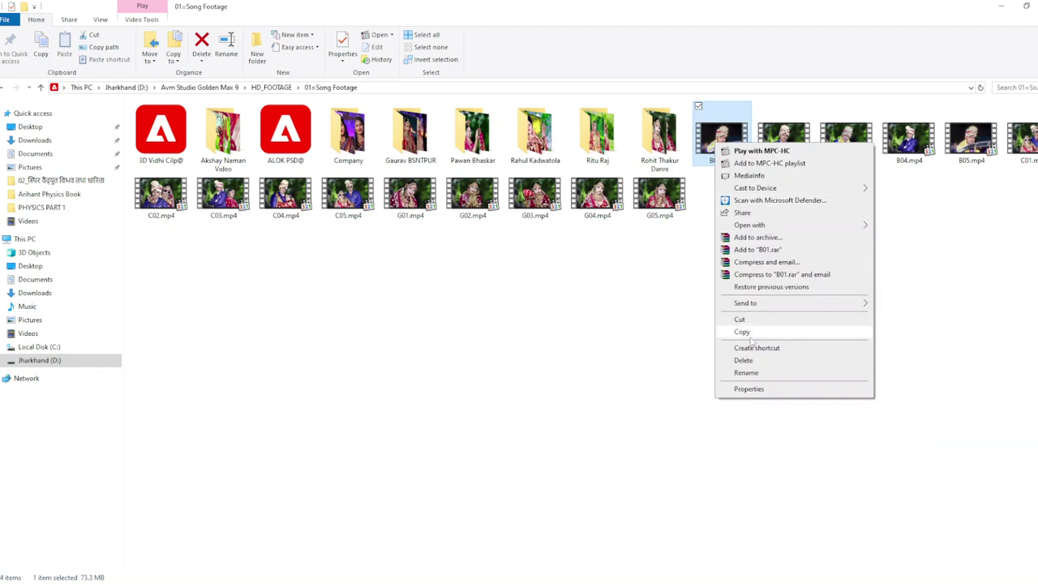
click(752, 393)
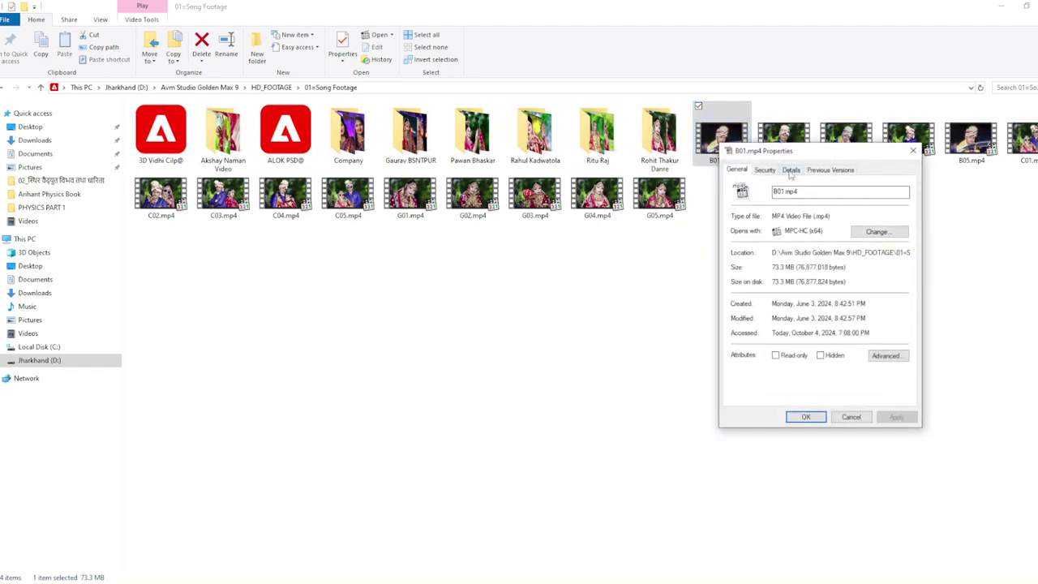
click(791, 170)
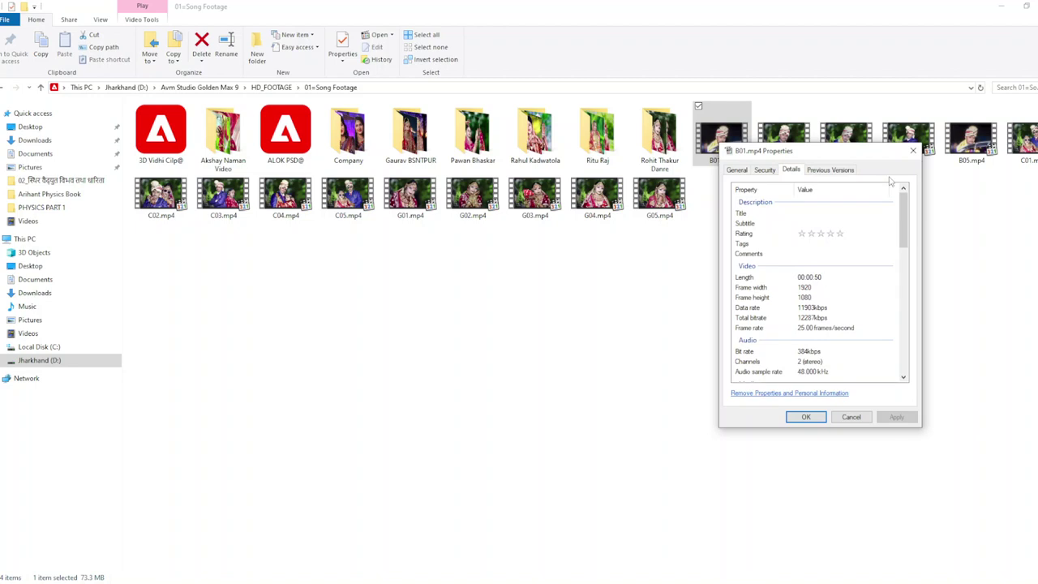
click(913, 153)
click(847, 258)
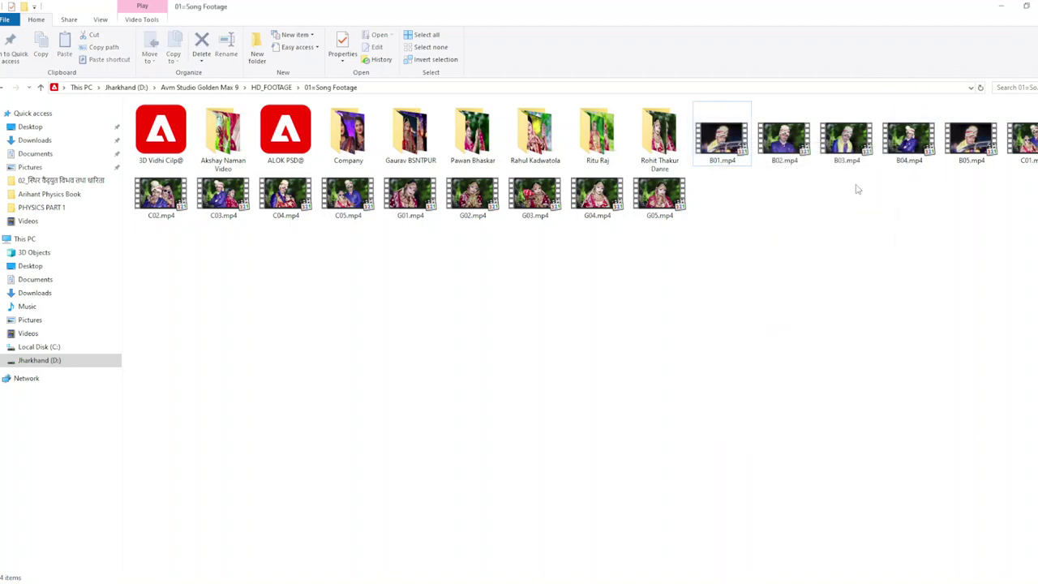
Return to EDIUS and set the timeline scale to 10 Minutes.
click(1008, 7)
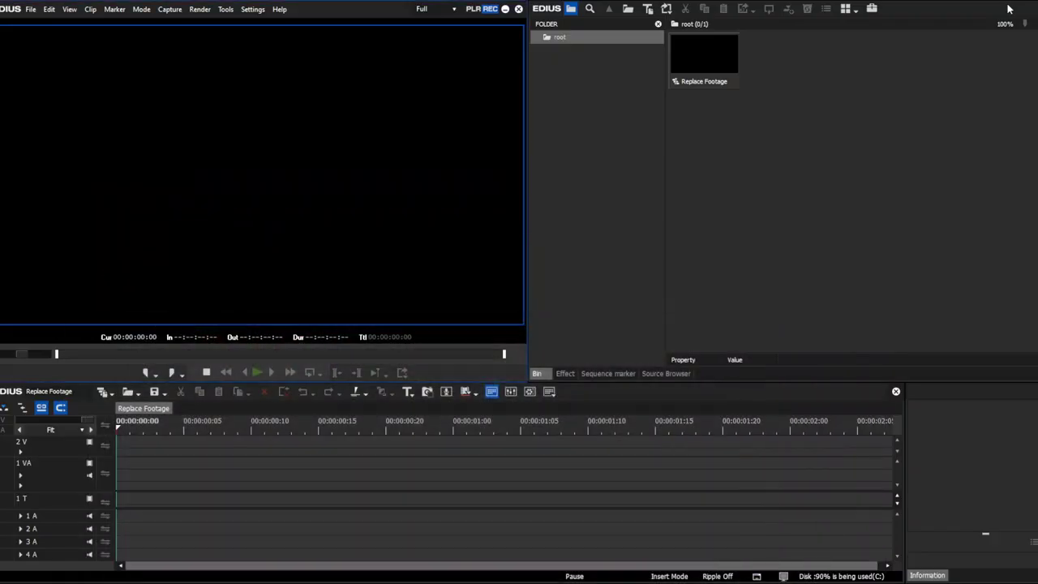
scroll(82, 421, down, 2)
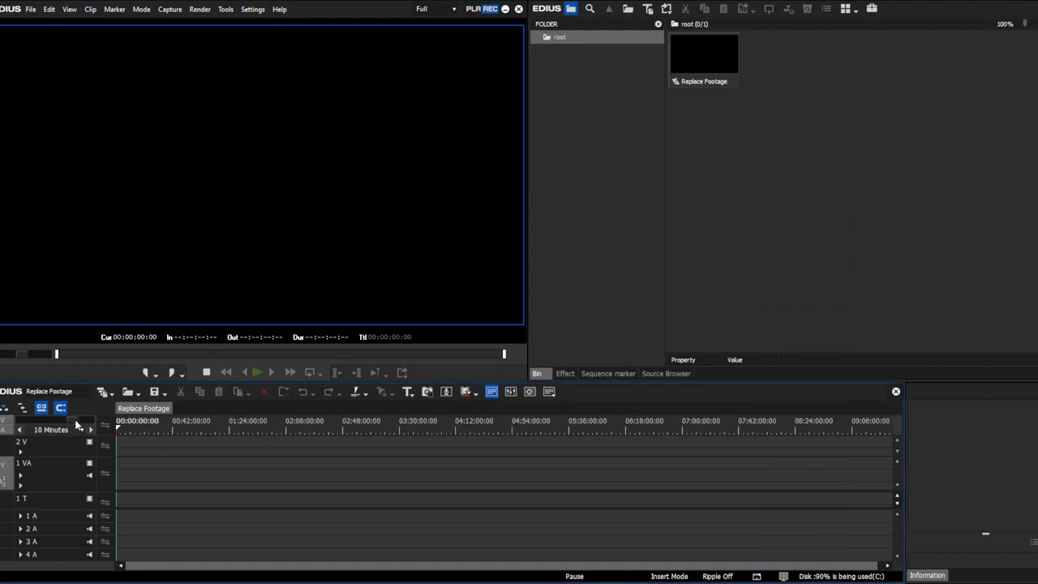
Add the JPEG folder from Desktop > Puja Footage MSV to the bin's root folder and open it to show its images.
scroll(82, 421, up, 2)
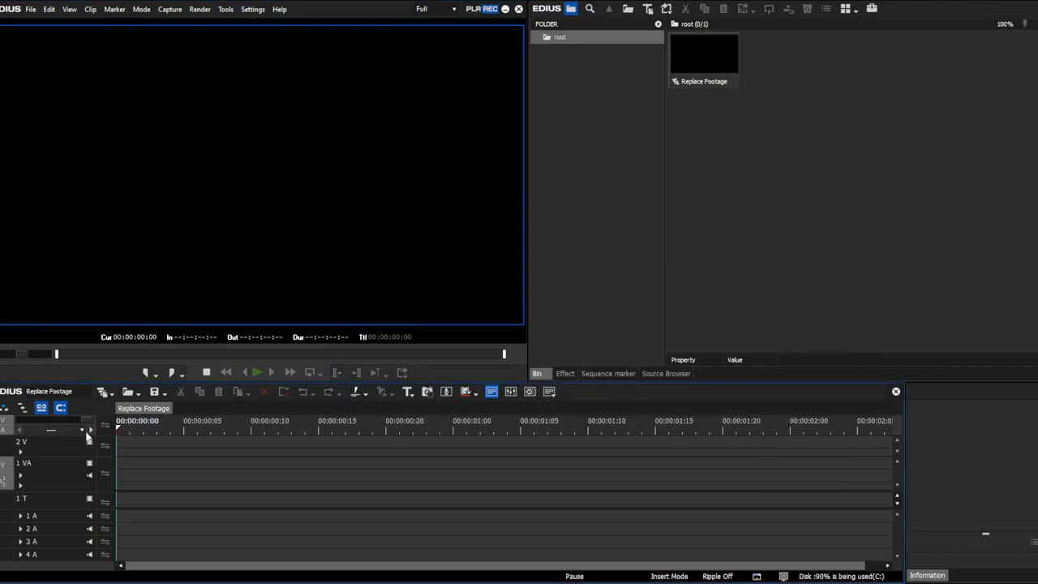
drag(253, 426, 91, 443)
right_click(585, 89)
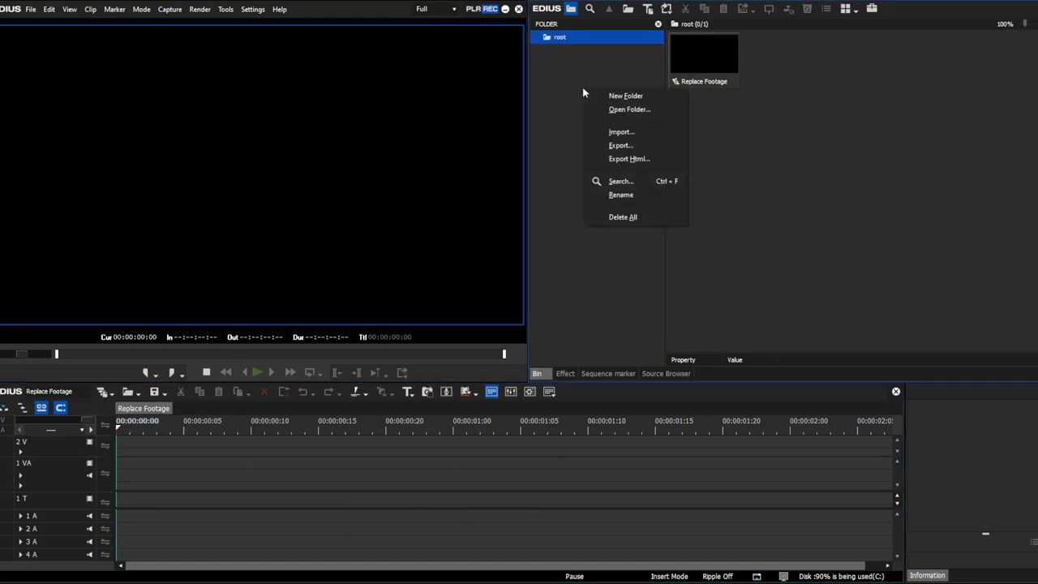
click(640, 111)
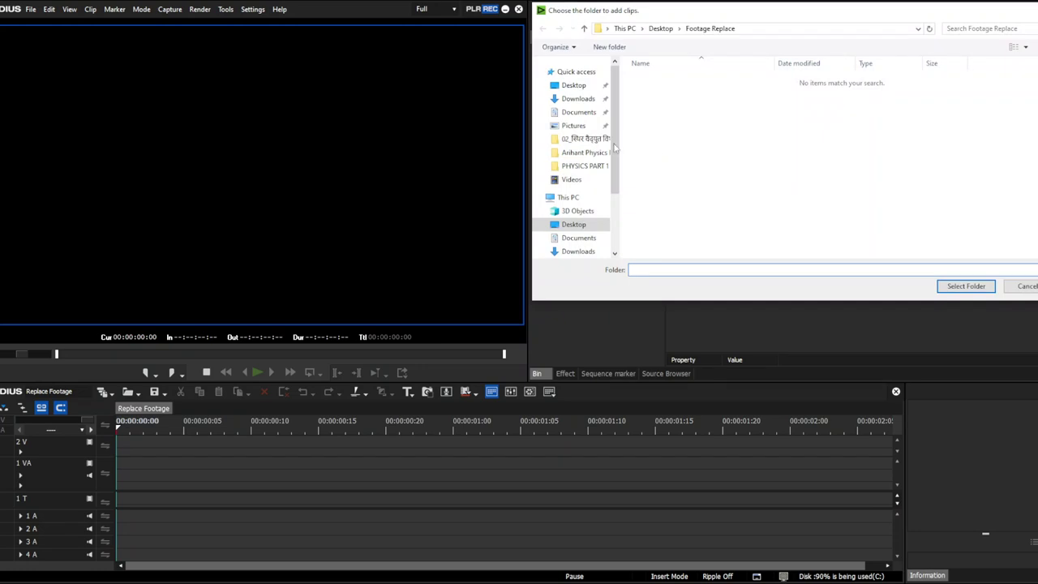
click(580, 91)
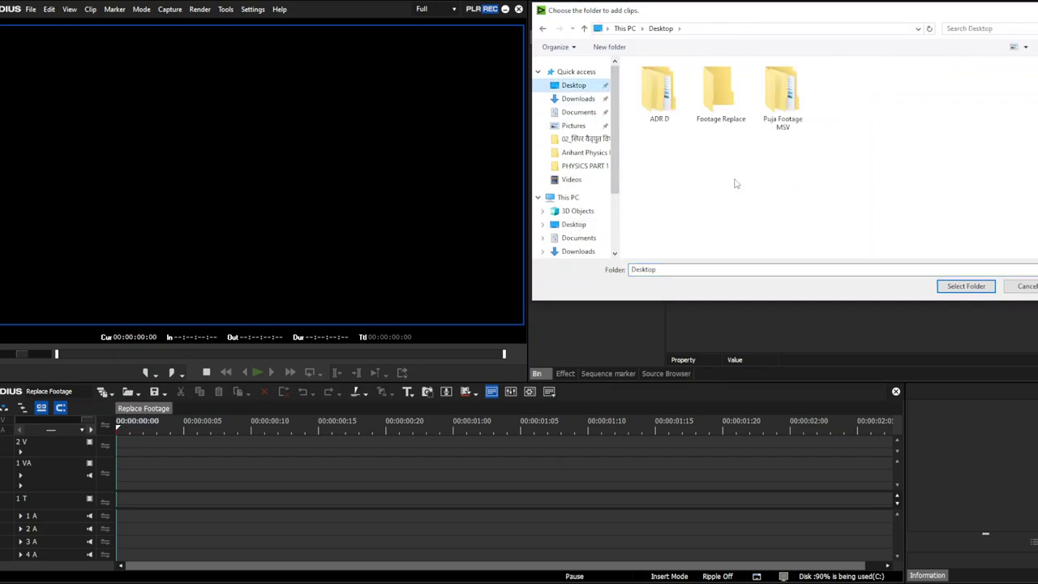
double_click(782, 99)
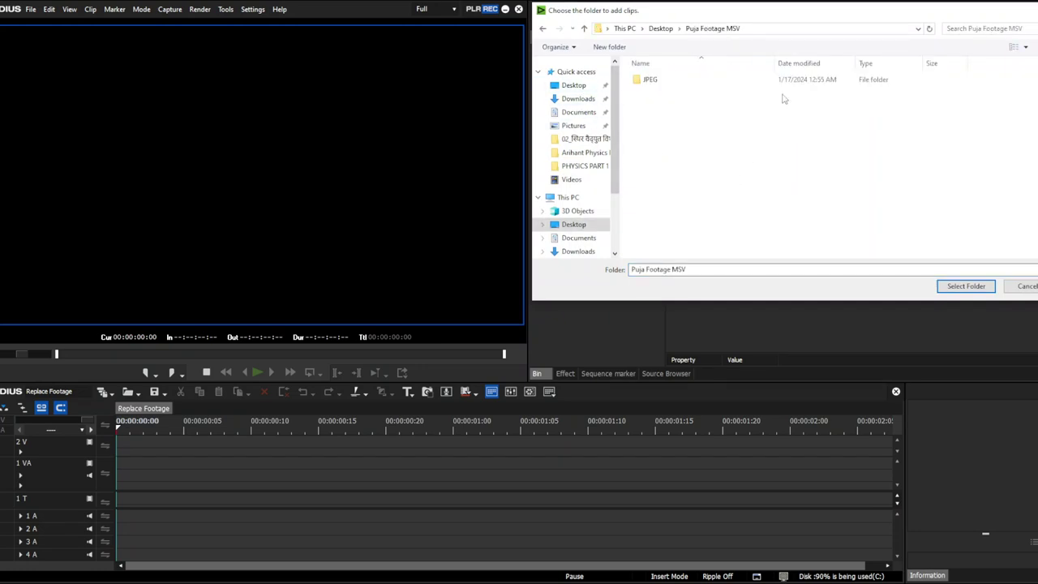
double_click(675, 87)
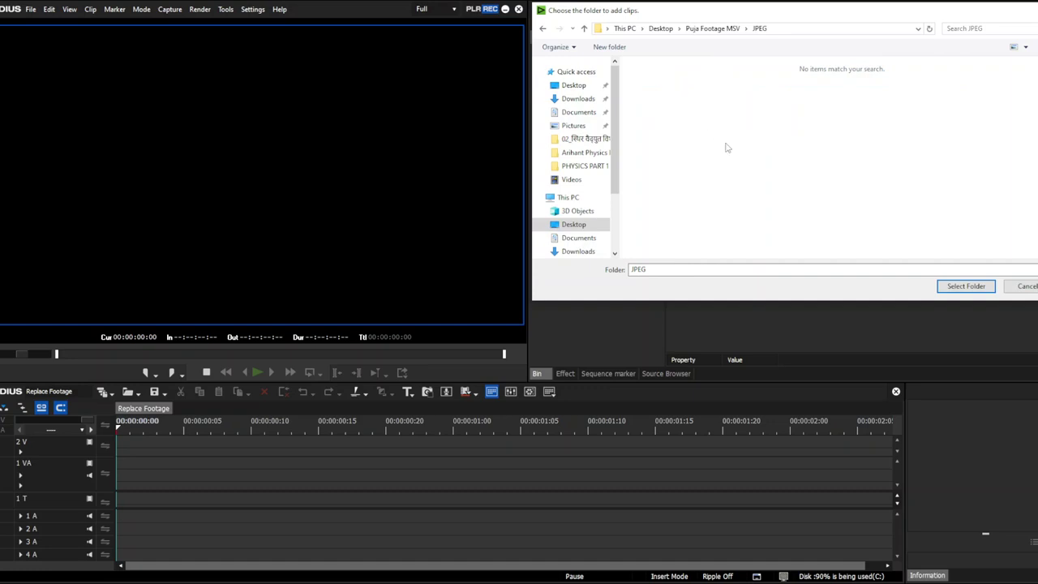
click(965, 285)
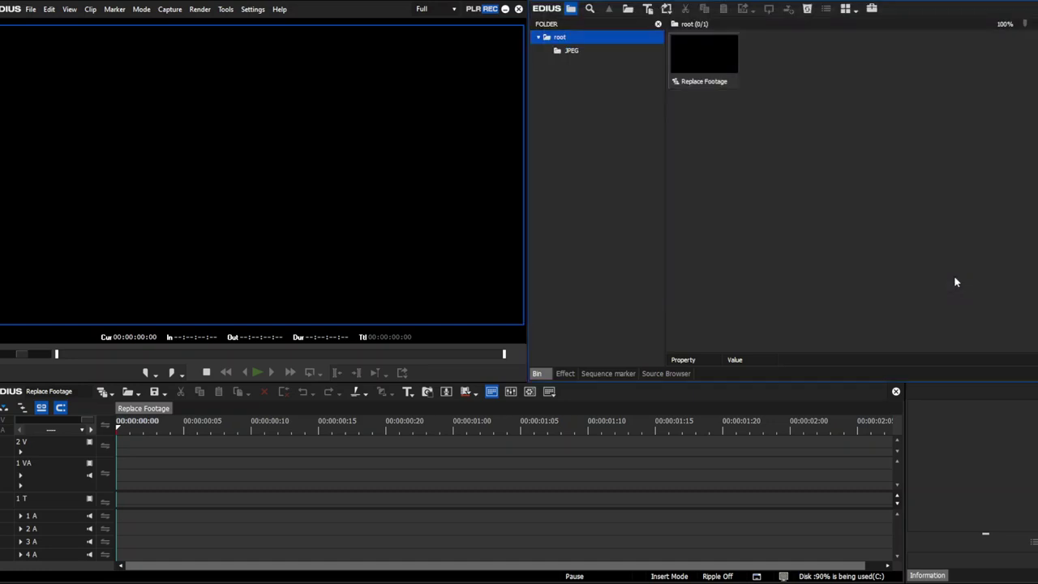
click(590, 52)
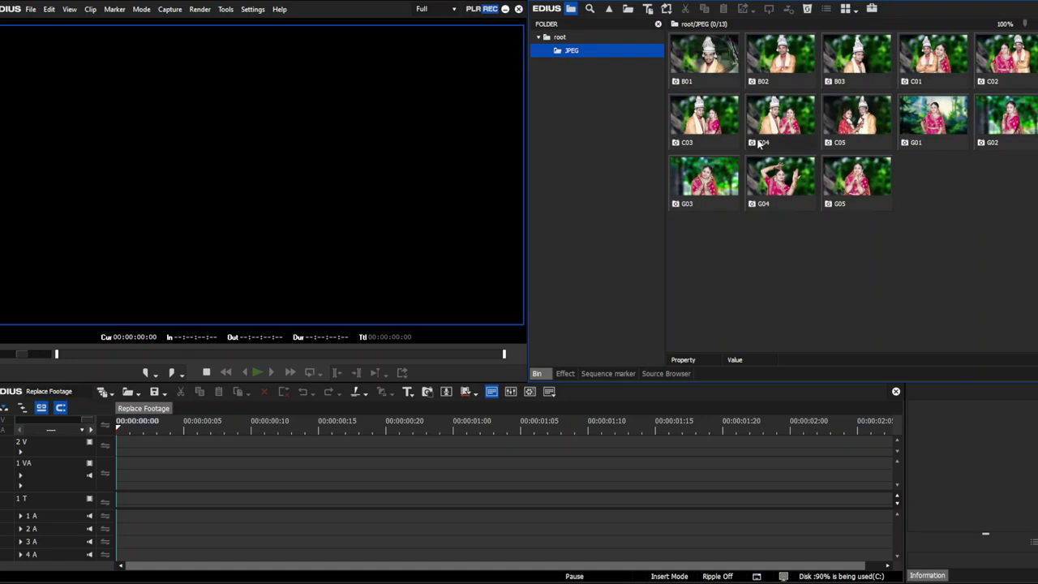
Place the B01 image at the start of the 1 VA track and zoom the timeline to check its extent.
click(703, 52)
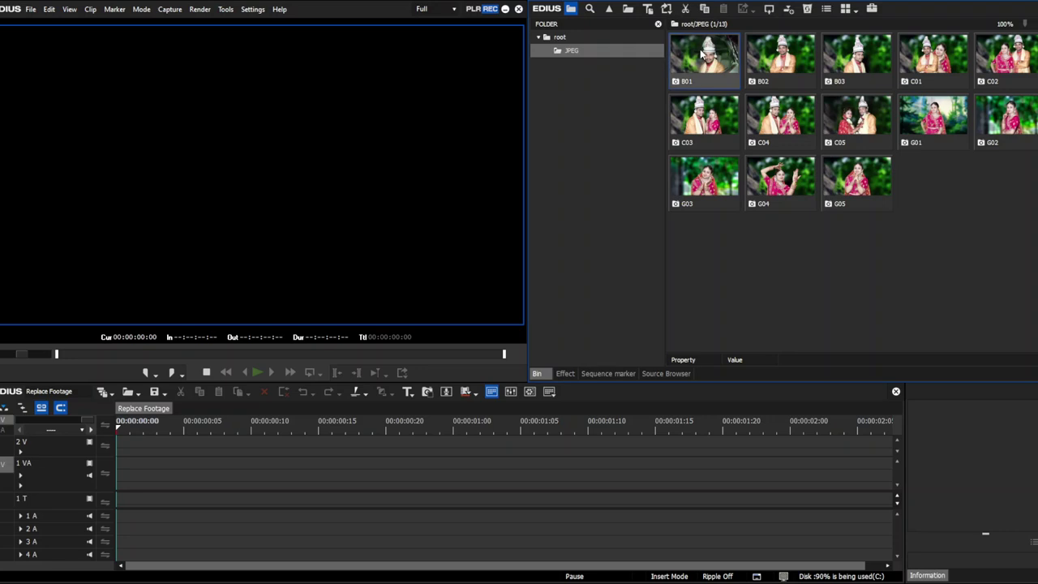
drag(703, 52, 183, 467)
click(81, 430)
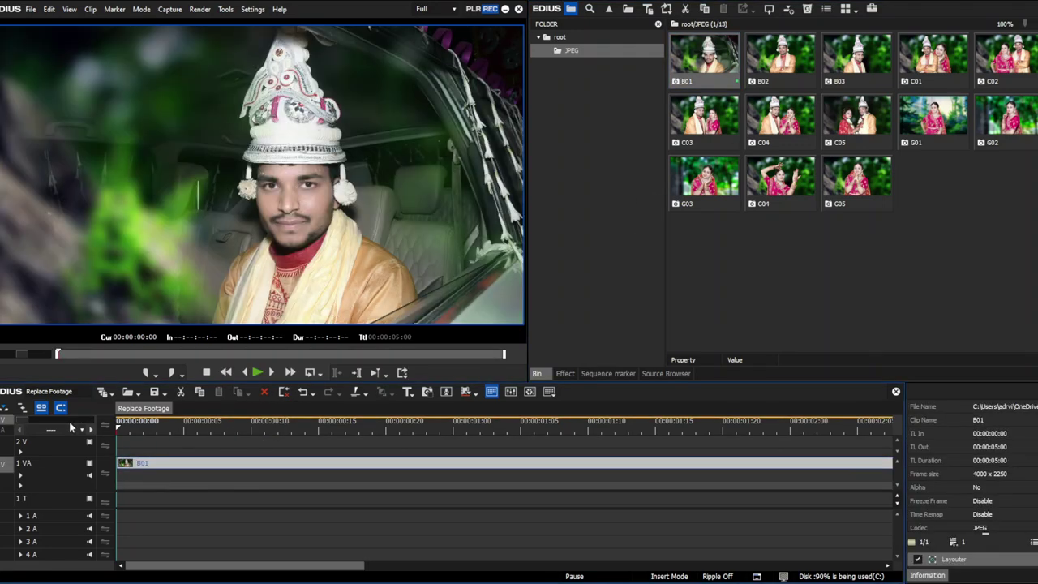
click(55, 420)
drag(305, 428, 678, 430)
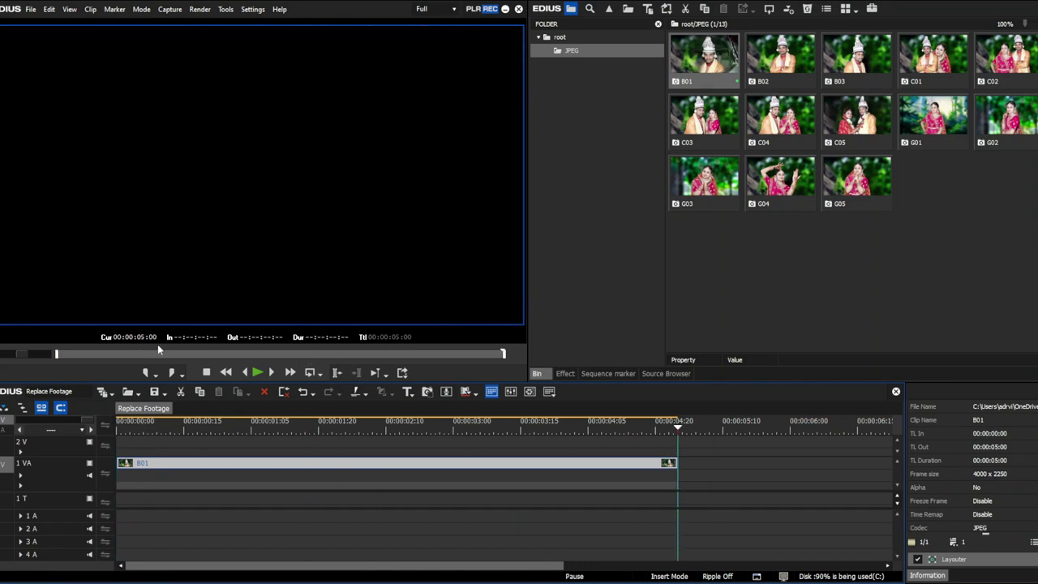
click(450, 422)
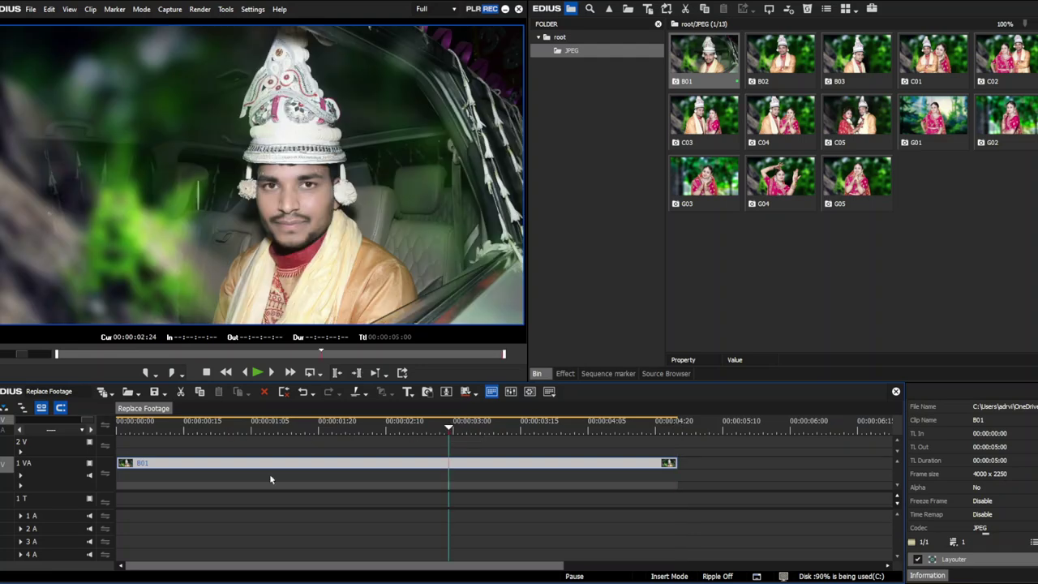
Extend the end of the B01 clip on the 1 VA track to 00:00:51:15.
drag(667, 464, 932, 475)
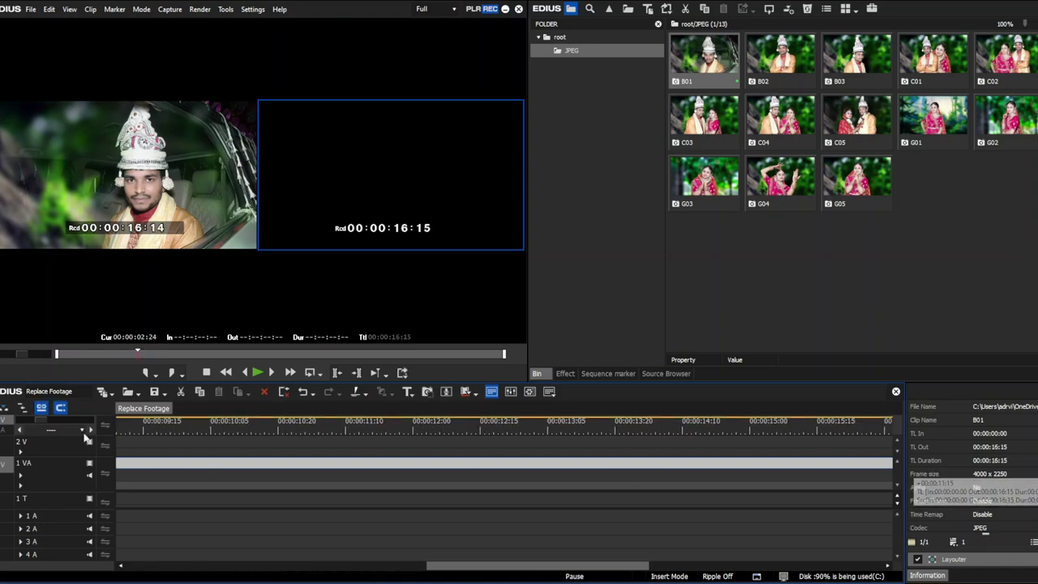
click(47, 427)
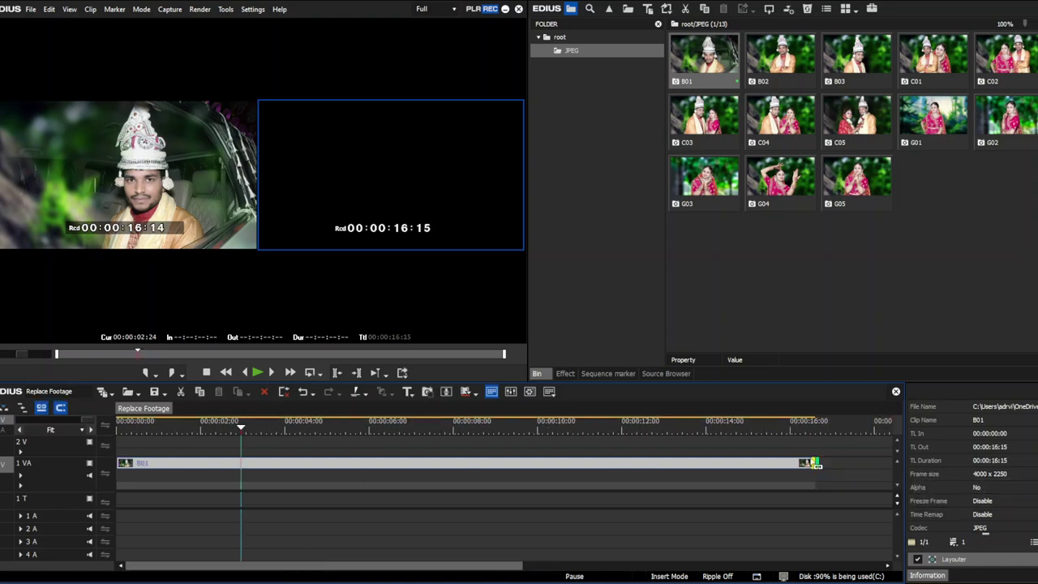
drag(814, 463, 979, 473)
Move the playhead to exactly 00:00:50:00 and trim the end of the B01 clip to that frame.
drag(633, 423, 766, 446)
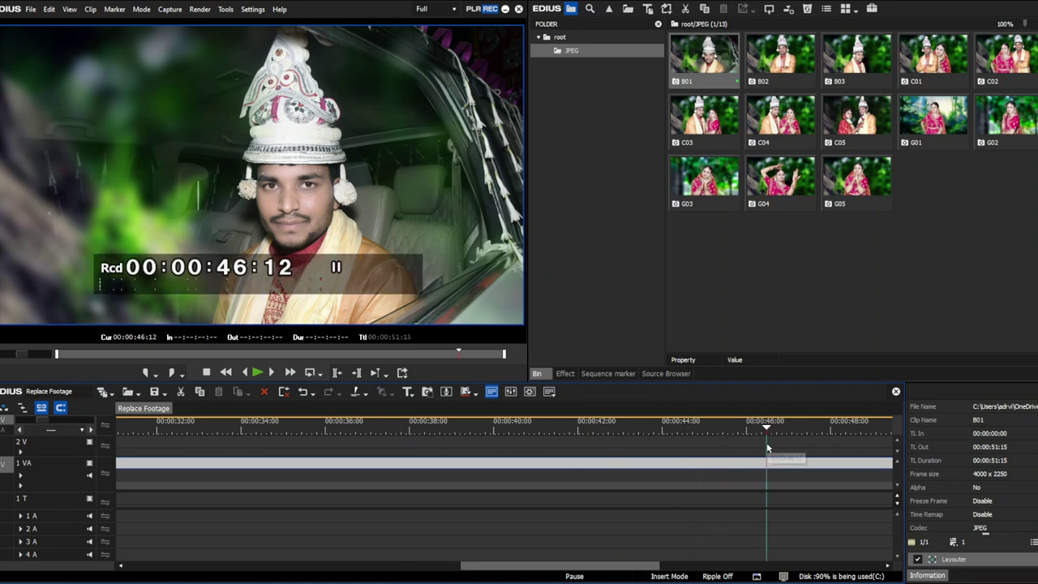
drag(581, 565, 663, 563)
mouse_move(618, 424)
mouse_down()
mouse_move(640, 430)
mouse_move(624, 433)
mouse_up()
key(Left)
key(Left)
key(Left)
key(Left)
key(Left)
key(Left)
key(Left)
key(Left)
key(Left)
key(Left)
key(Left)
key(Left)
key(Left)
key(Left)
key(Left)
key(Left)
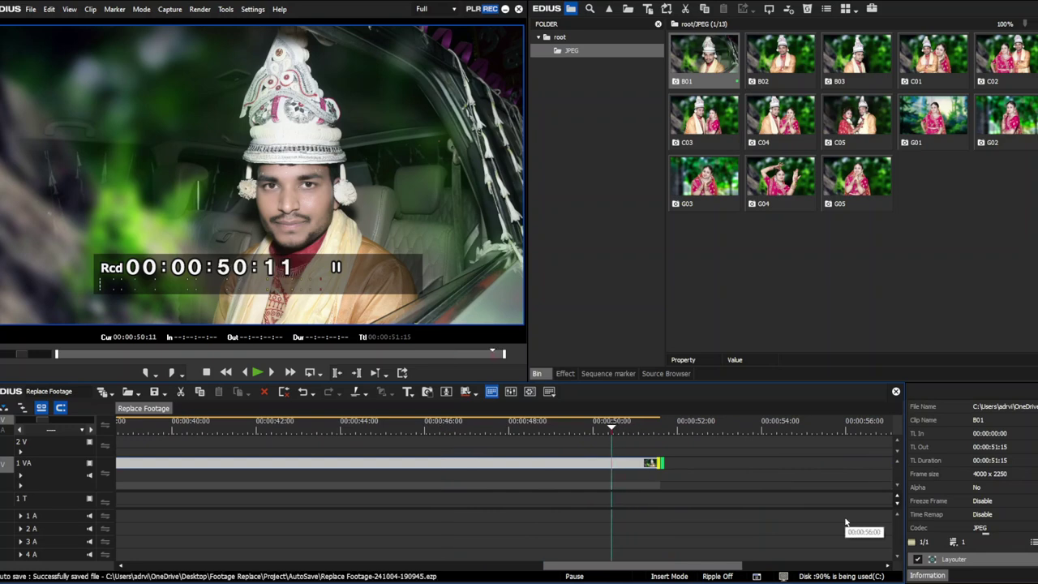
key(Left)
key(Left)
key(Left)
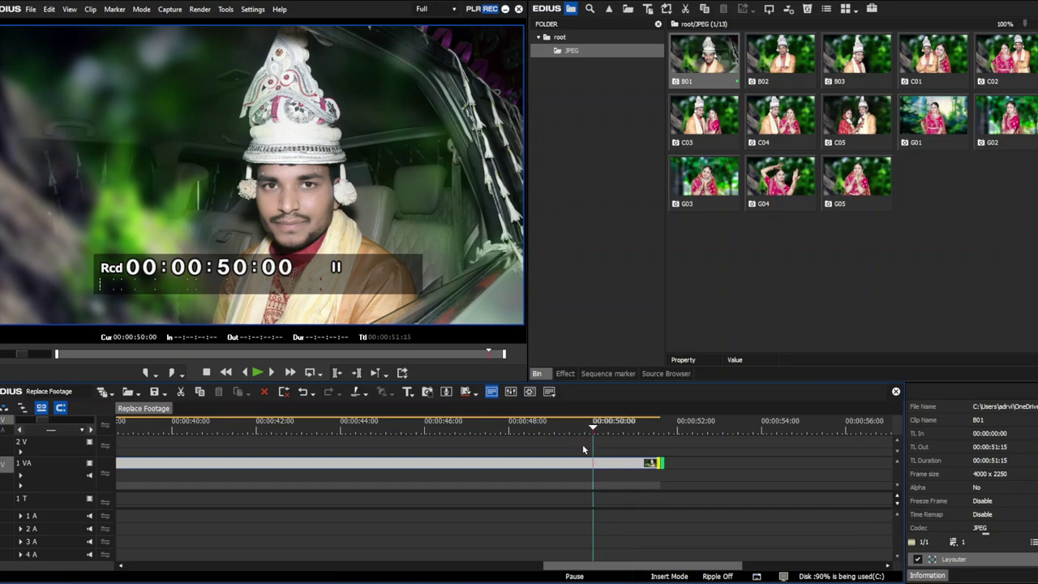
click(558, 467)
key(n)
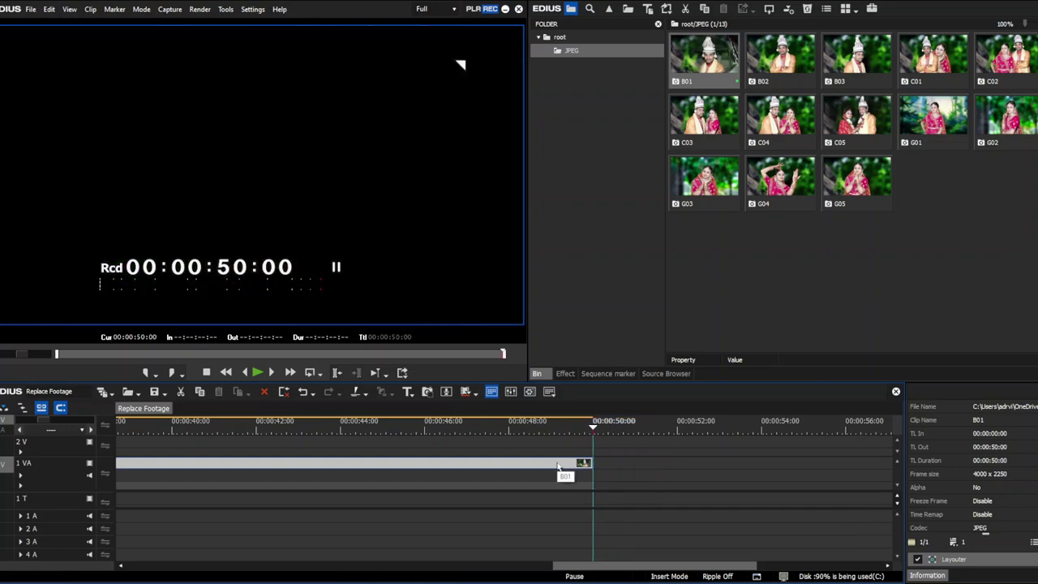
Fill the 1 VA track with back-to-back copies of the 50-second B01 clip and remove the surplus beyond 00:12:30:00.
click(81, 423)
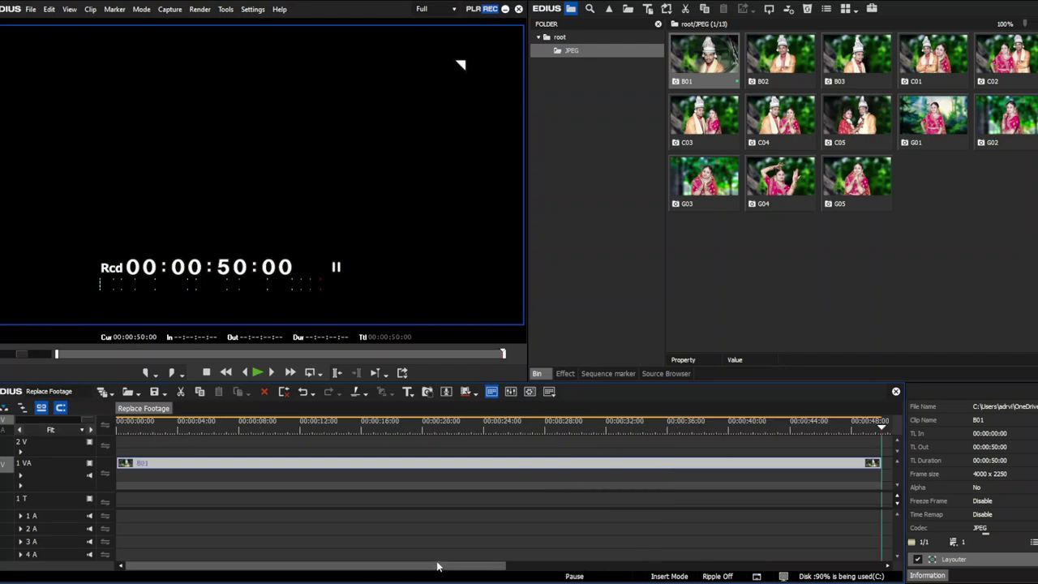
drag(441, 565, 573, 568)
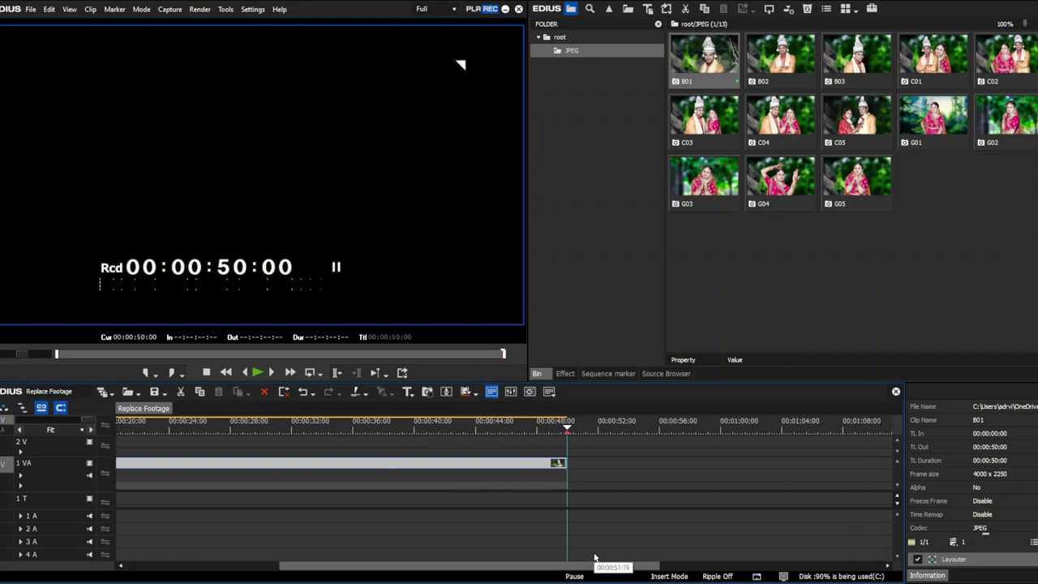
click(84, 426)
drag(310, 436, 55, 491)
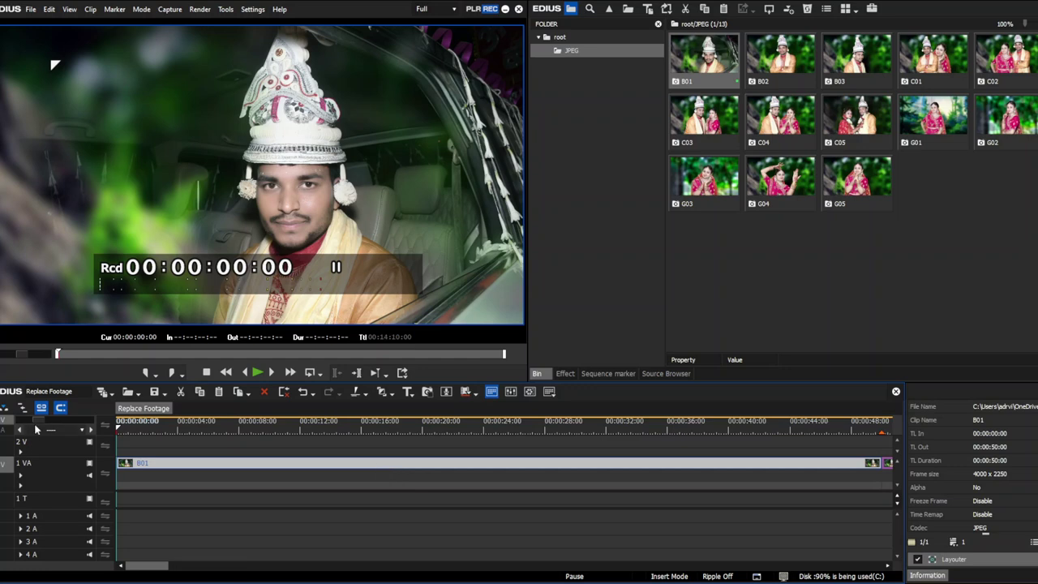
key(ctrl+0)
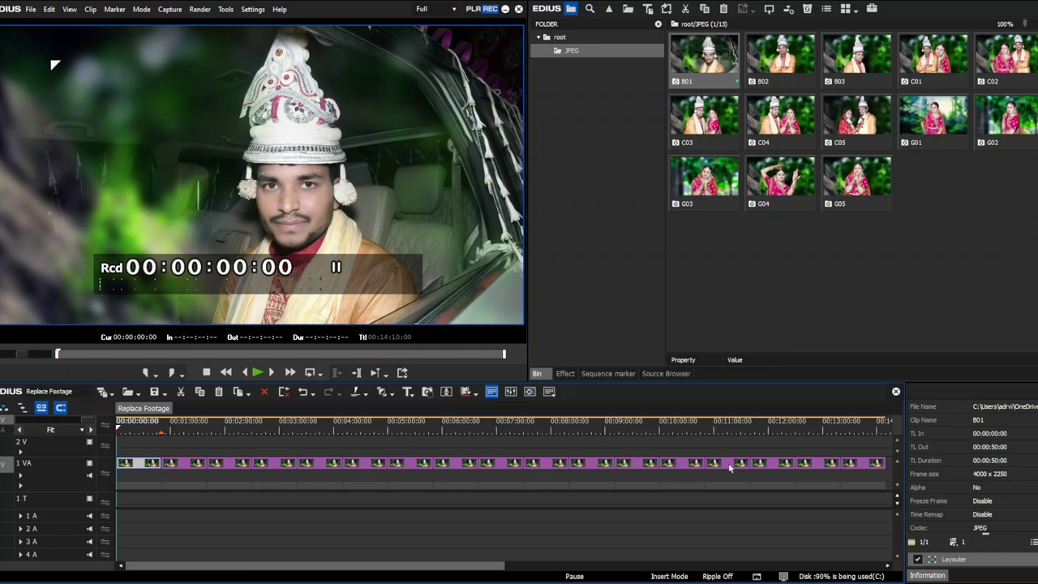
drag(775, 468, 825, 509)
Add a sequence marker at every clip boundary from 00:01:40:00 through 00:12:30:00.
drag(753, 428, 208, 484)
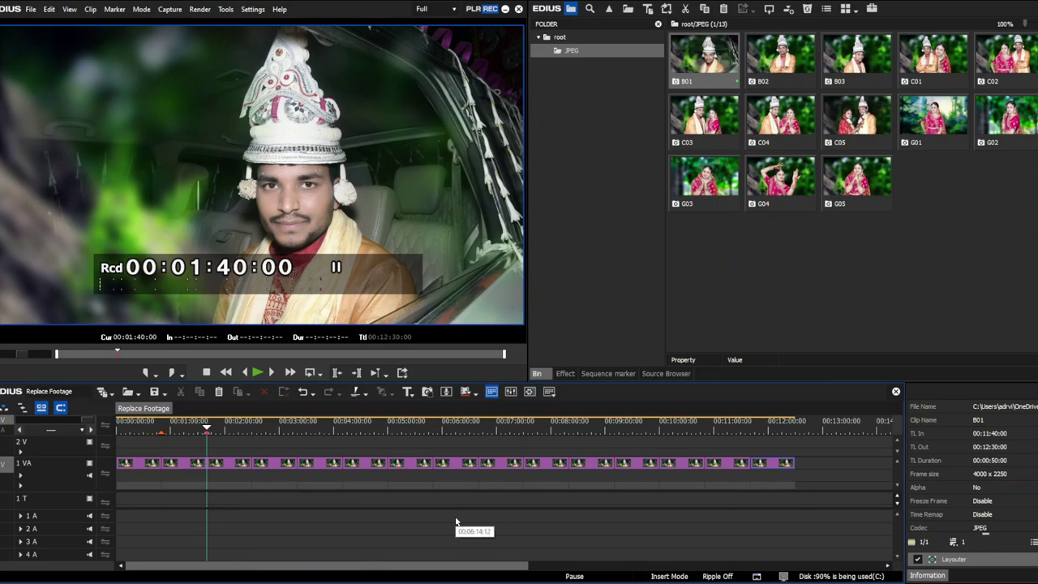
key(v)
key(Page_Down)
key(v)
key(Page_Down)
key(v)
key(Page_Down)
key(v)
key(Page_Down)
key(v)
key(Page_Down)
key(v)
key(Page_Down)
key(v)
key(Page_Down)
key(v)
key(Page_Down)
key(v)
key(Page_Down)
key(v)
key(Page_Down)
key(v)
key(Page_Down)
key(v)
key(Page_Down)
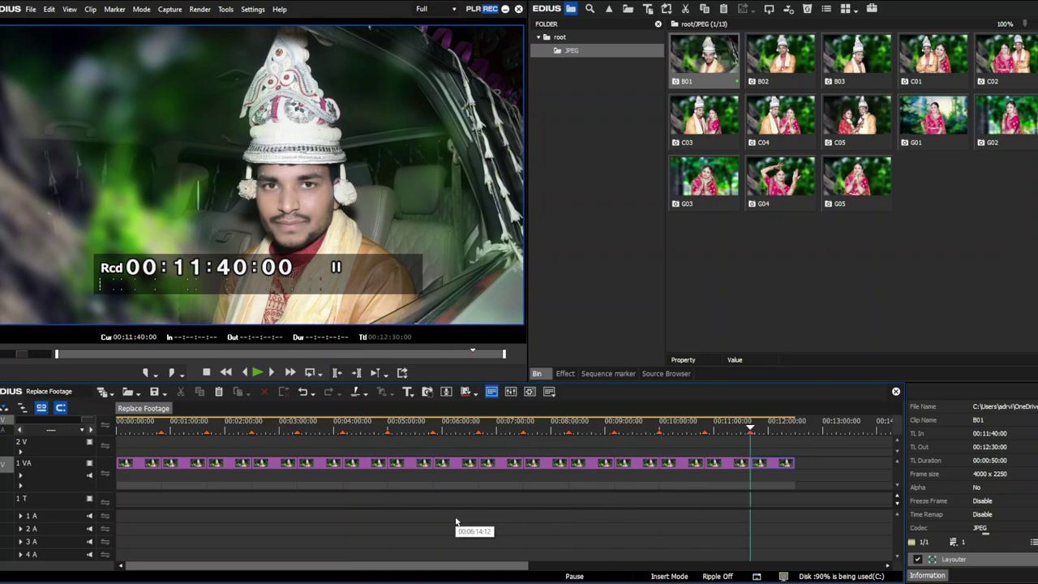
key(v)
key(Page_Down)
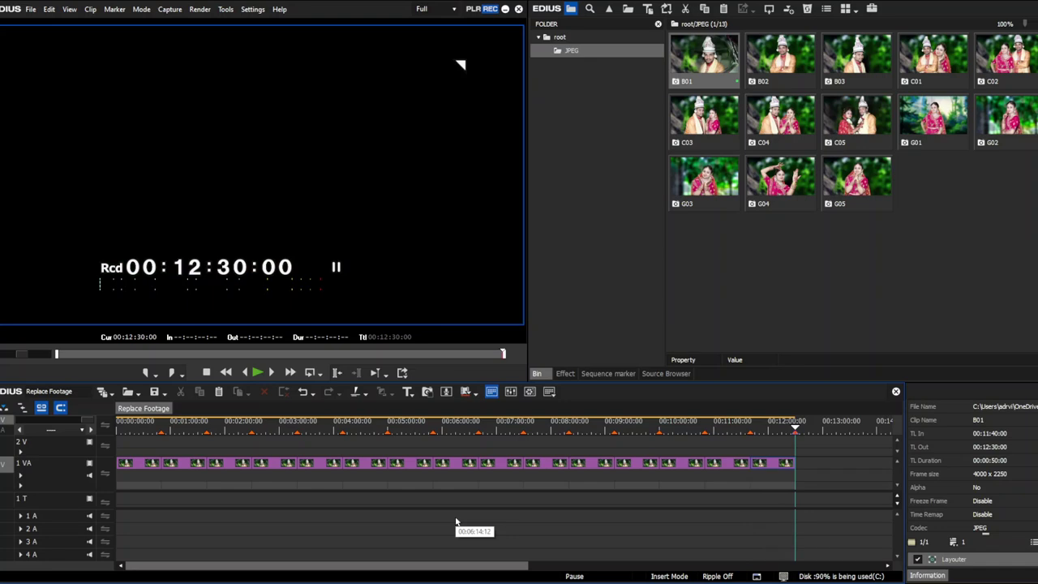
Set the In point at the timeline start and the Out point at 00:00:50:00 to enclose the first B01 clip.
drag(778, 427, 119, 442)
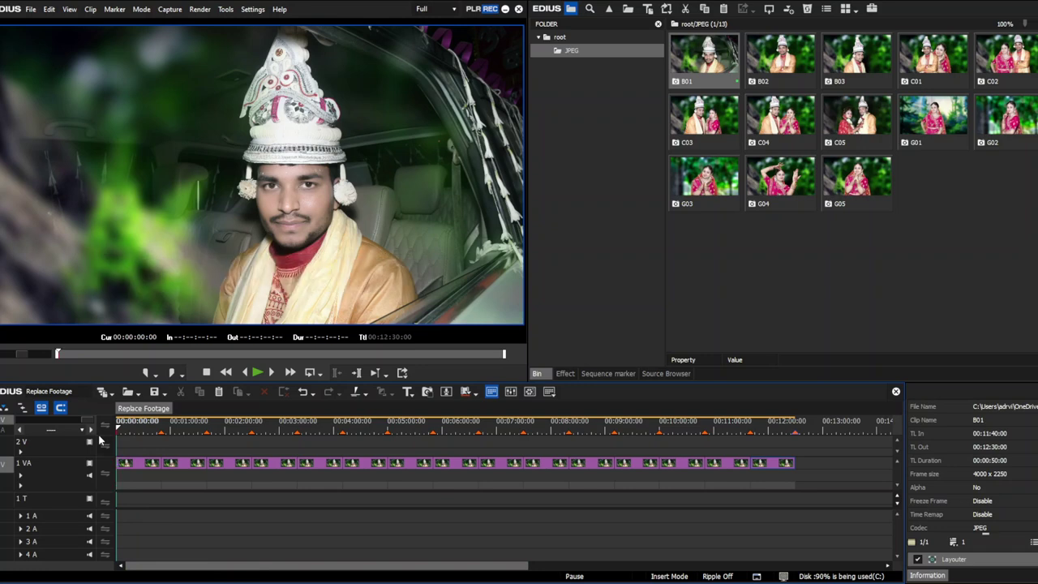
drag(189, 430, 147, 469)
drag(114, 445, 193, 464)
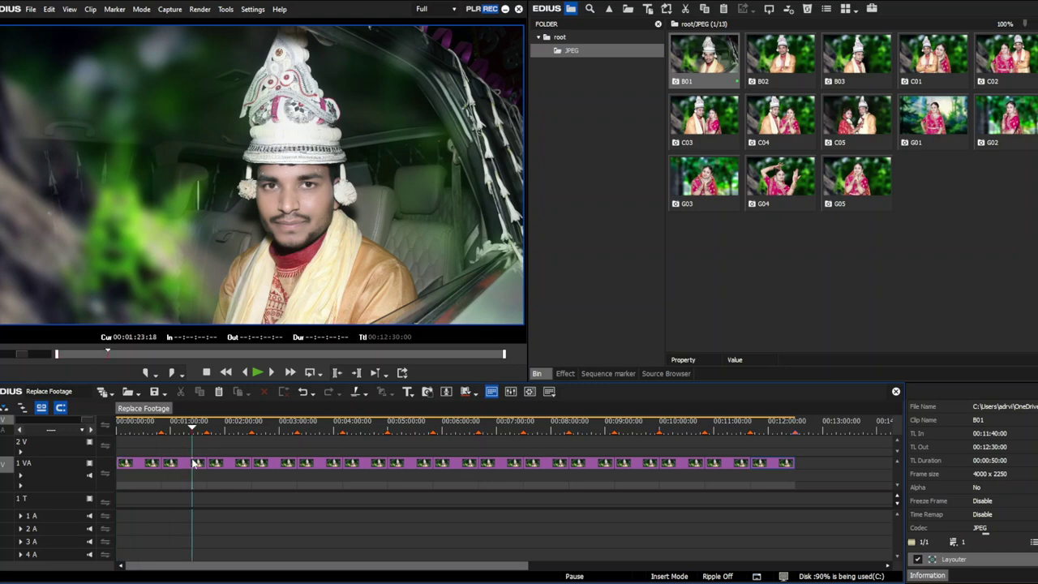
drag(193, 463, 26, 476)
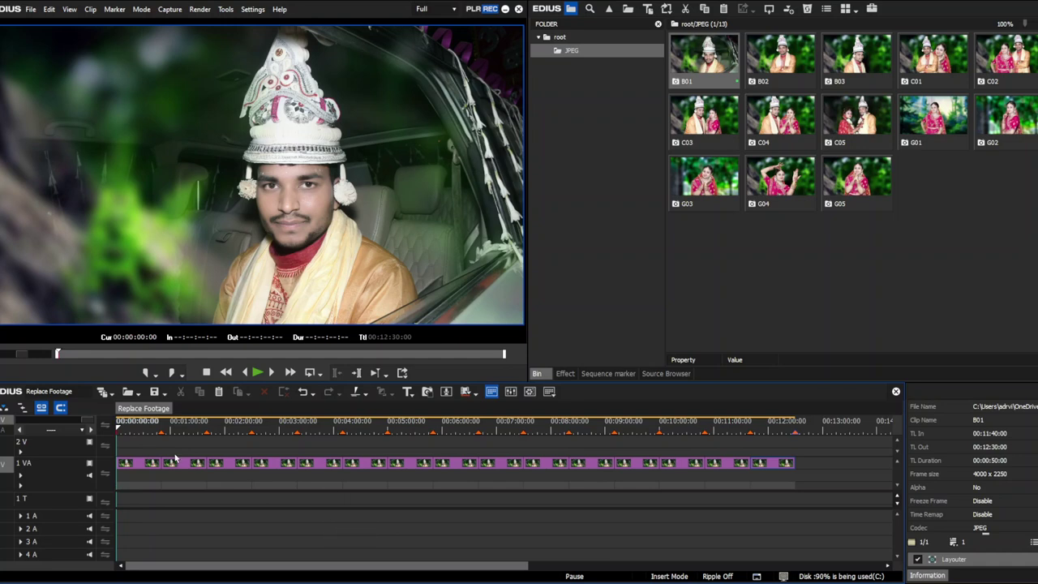
click(142, 463)
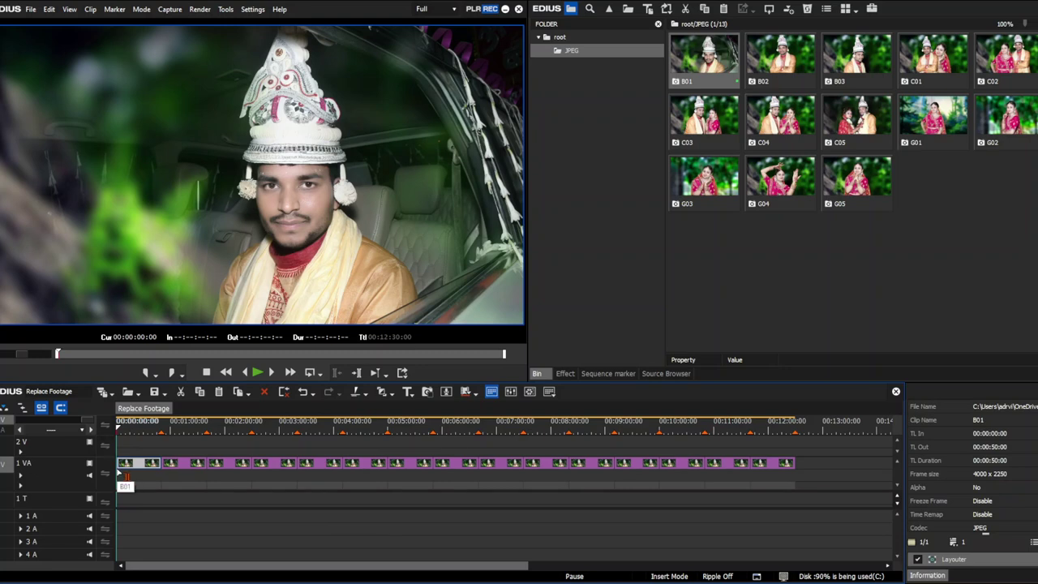
key(i)
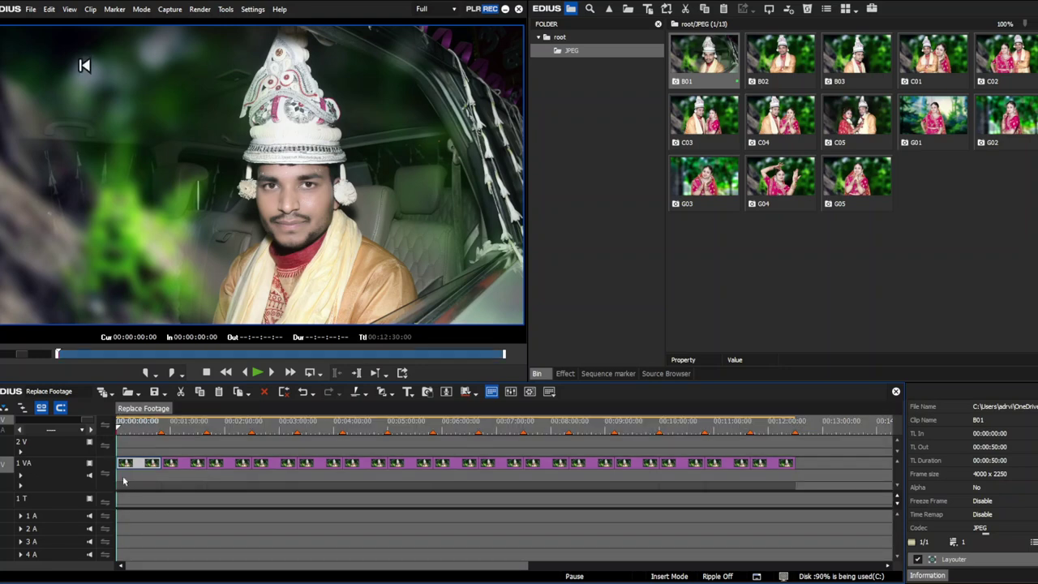
drag(125, 429, 159, 452)
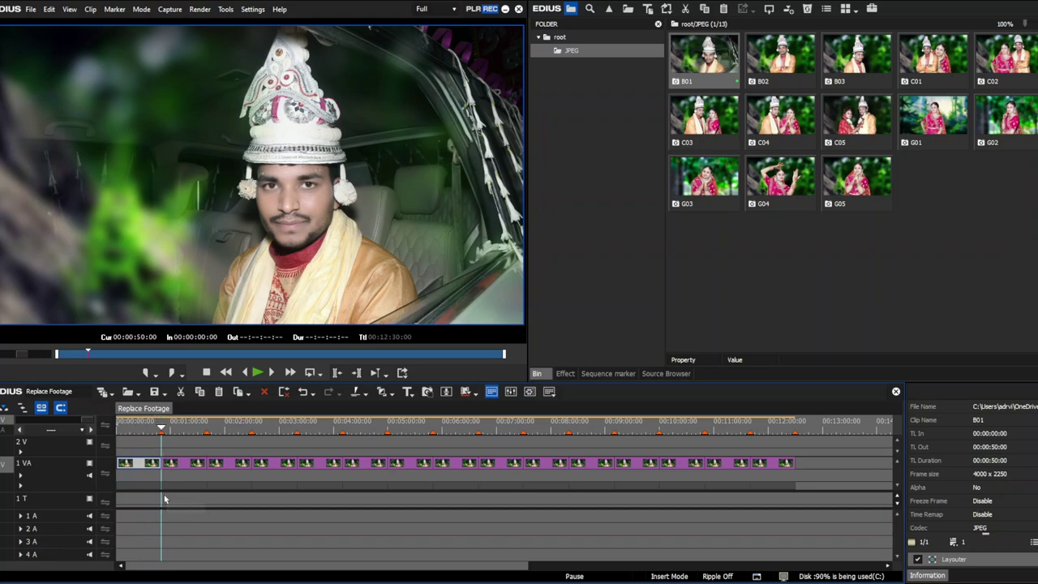
key(o)
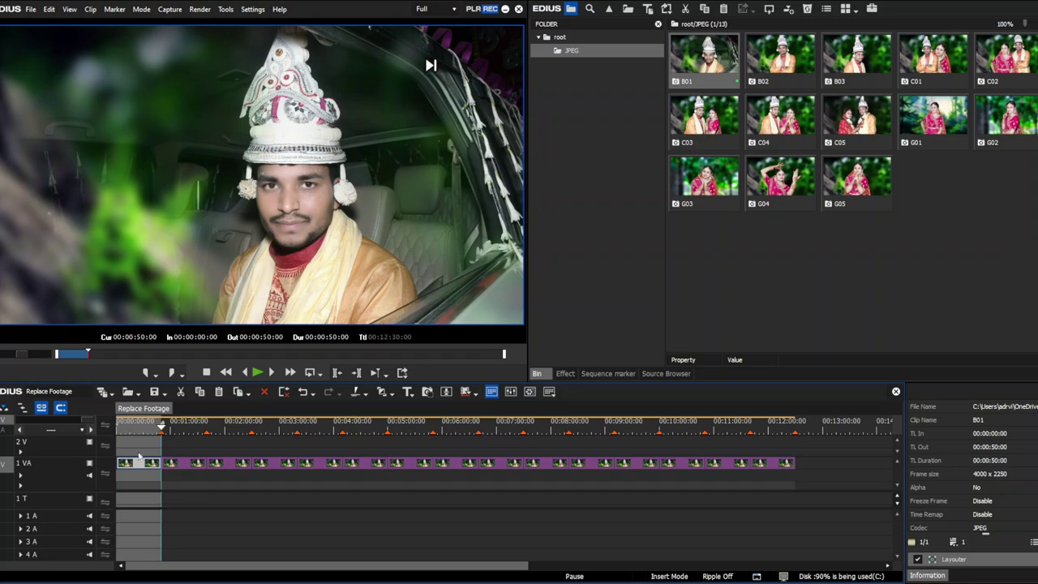
Start a batch-list export of the first 50-second In-Out range with the H.264/AVC exporter.
key(Home)
drag(128, 445, 116, 504)
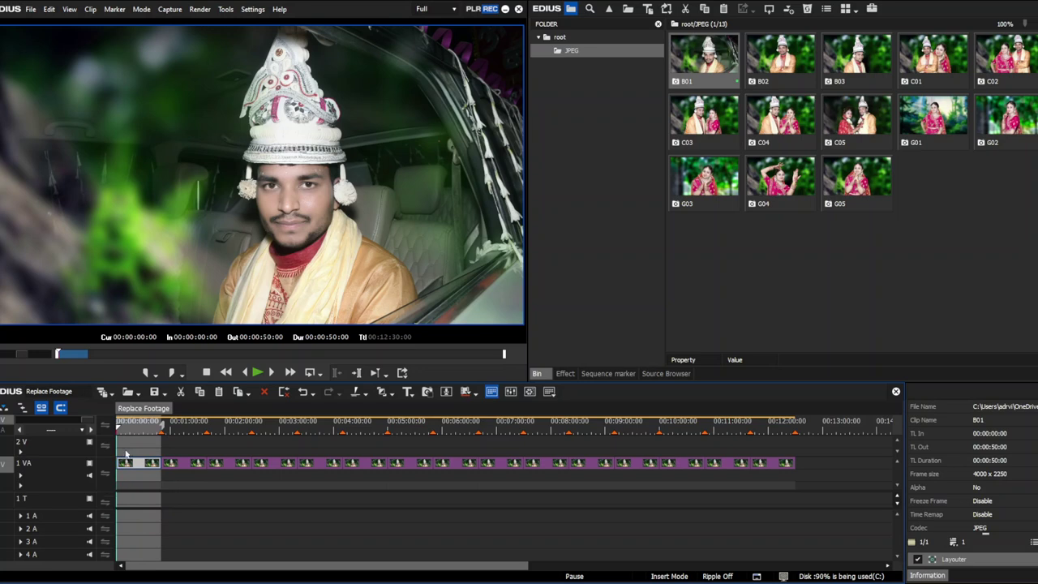
drag(118, 462, 159, 497)
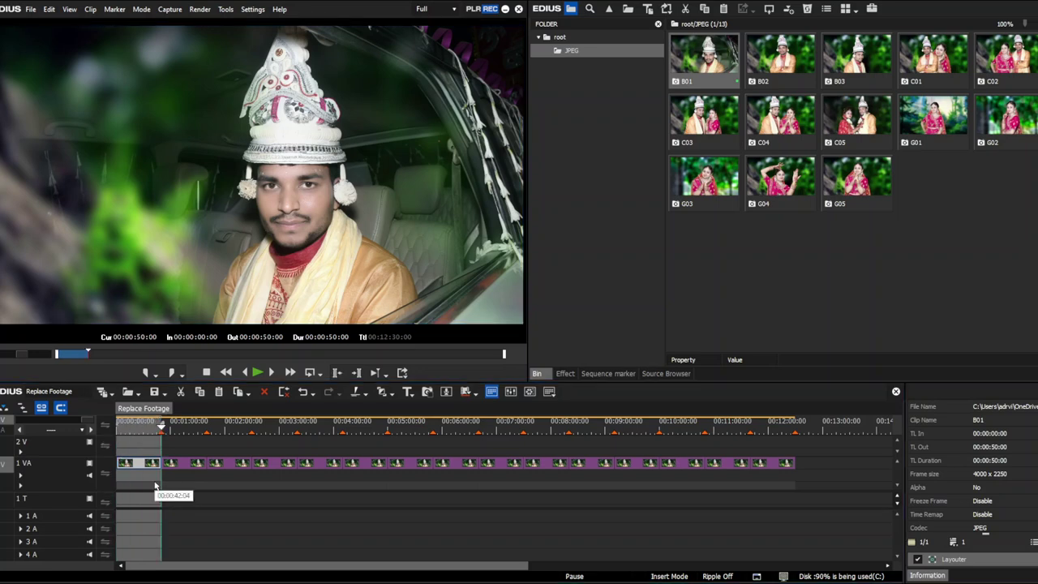
key(F11)
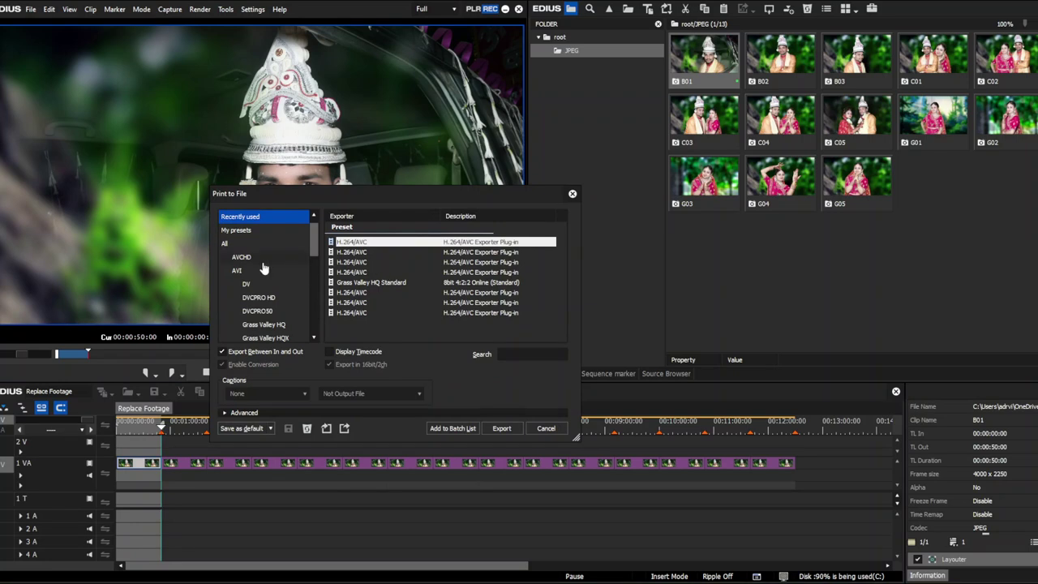
drag(313, 235, 313, 269)
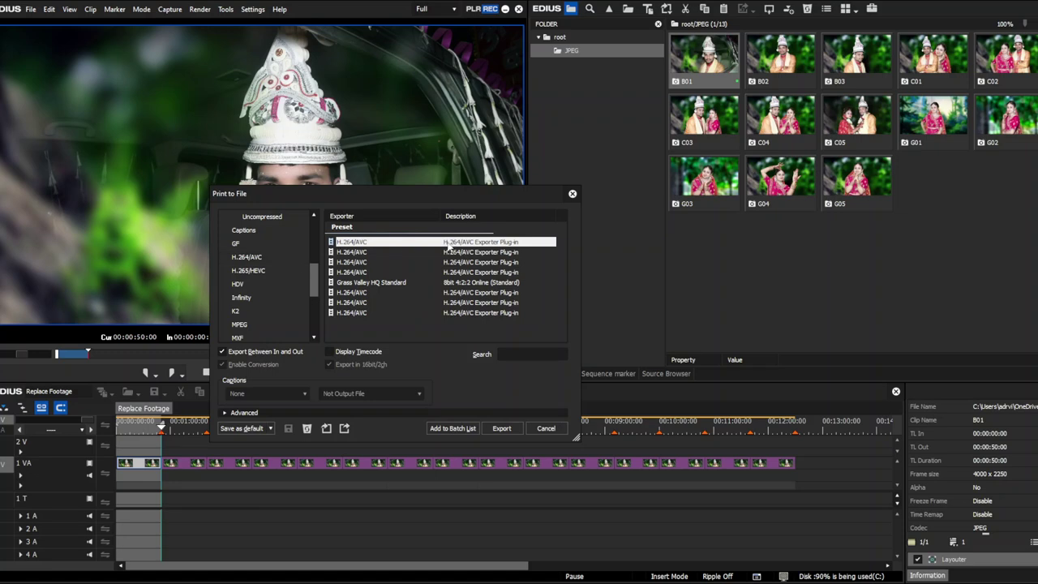
click(253, 258)
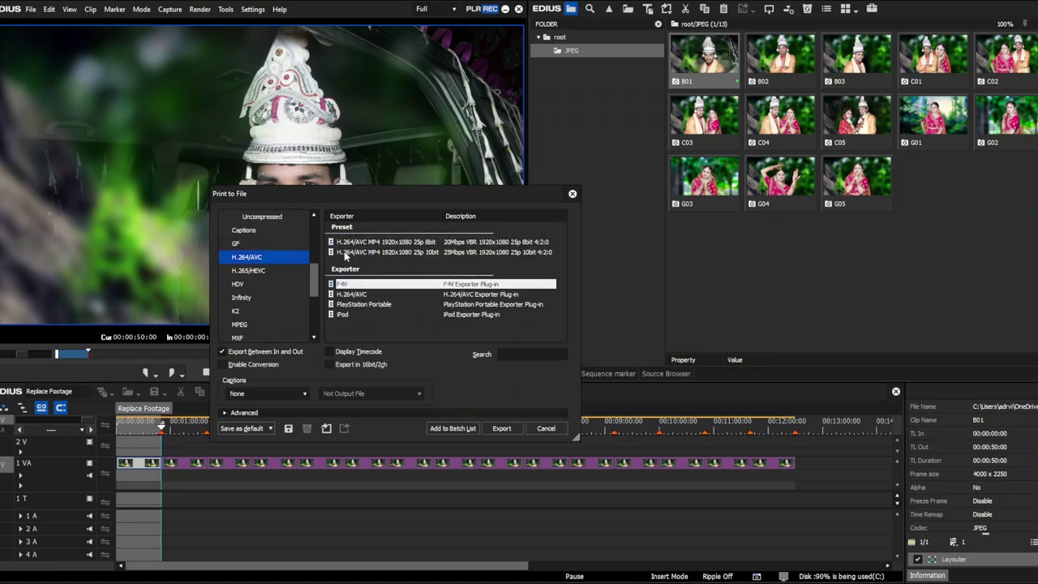
click(353, 296)
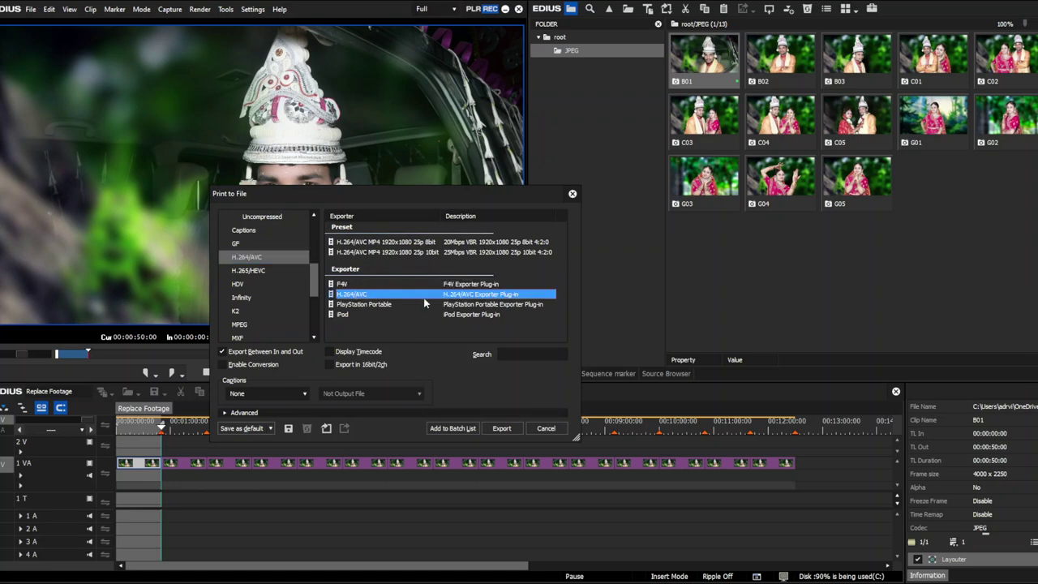
click(444, 430)
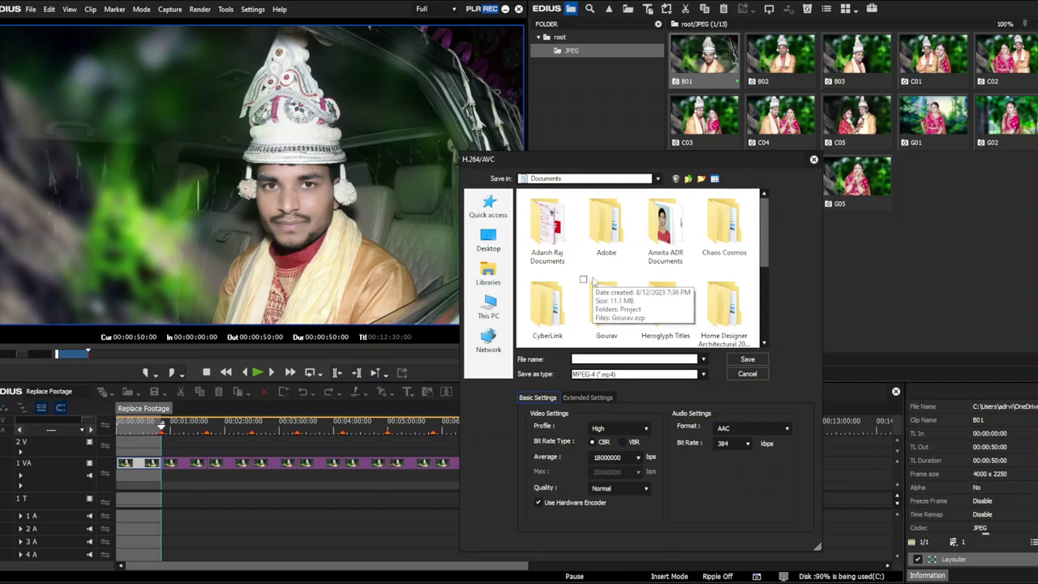
Create a folder named Replace Footage on the Desktop and open it as the export destination.
click(643, 360)
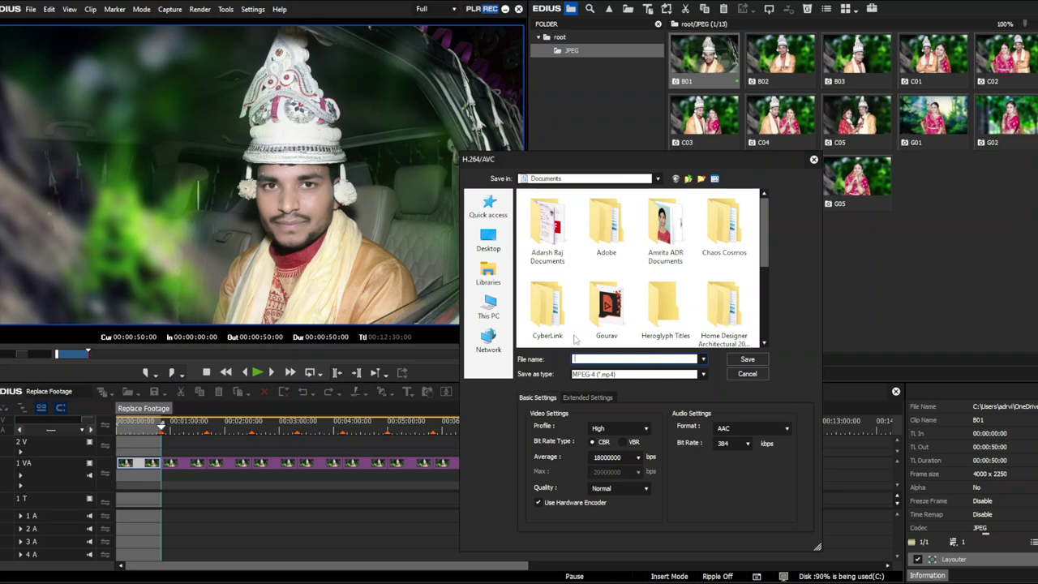
click(489, 241)
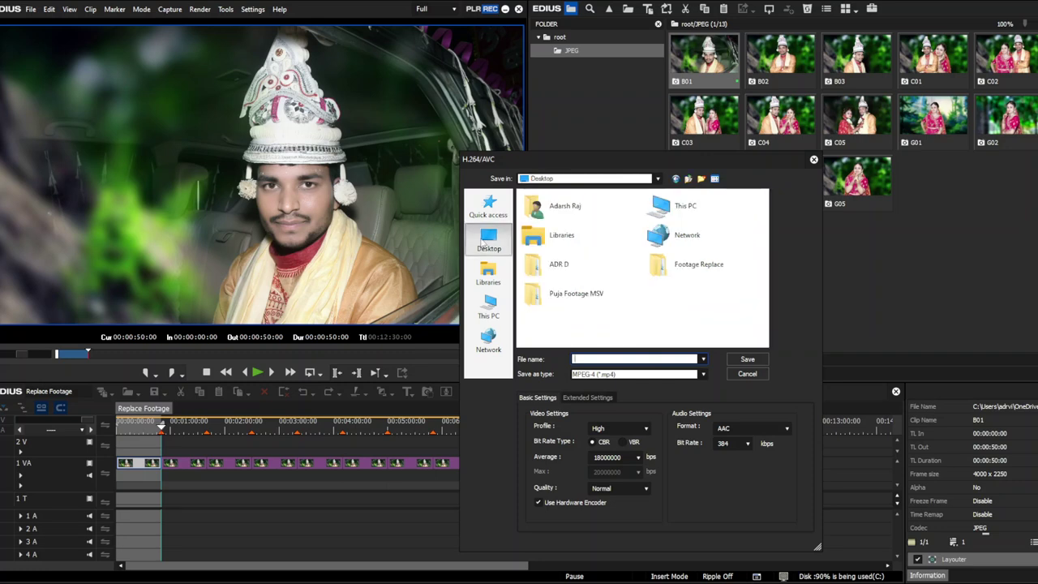
right_click(672, 304)
mouse_move(704, 403)
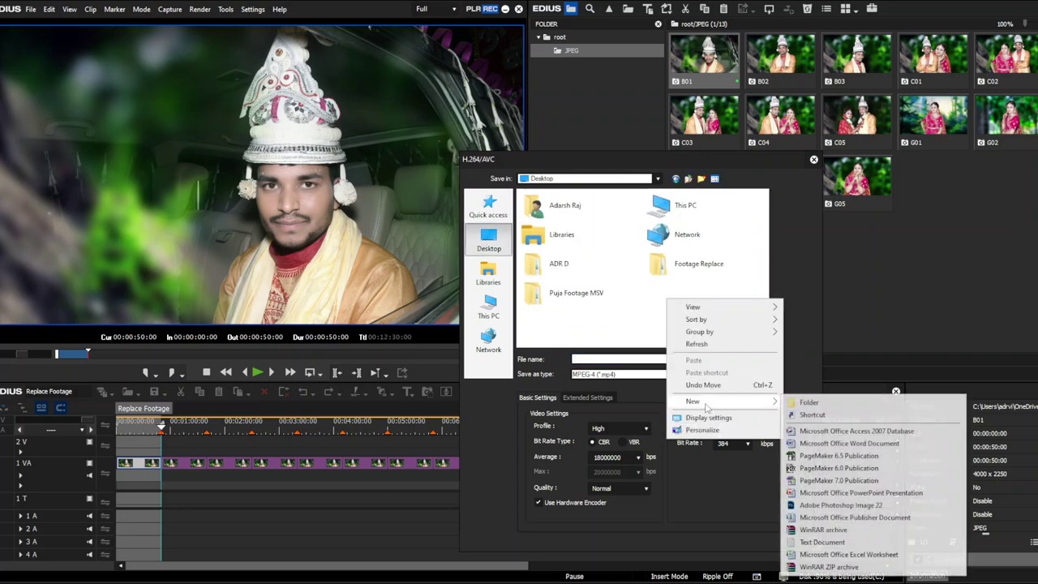
click(803, 402)
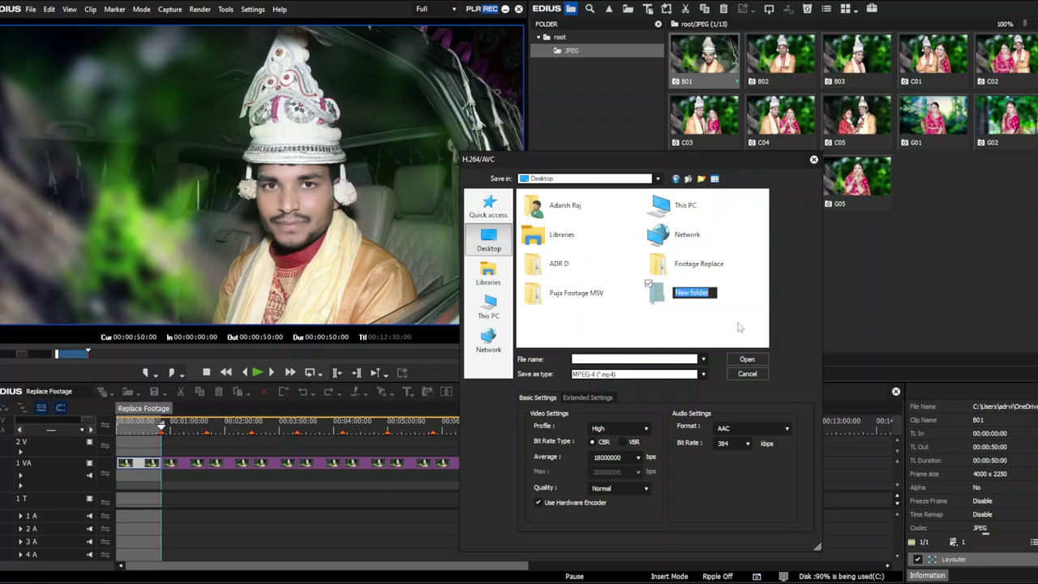
text(P)
key(BackSpace)
text(Replace Footage)
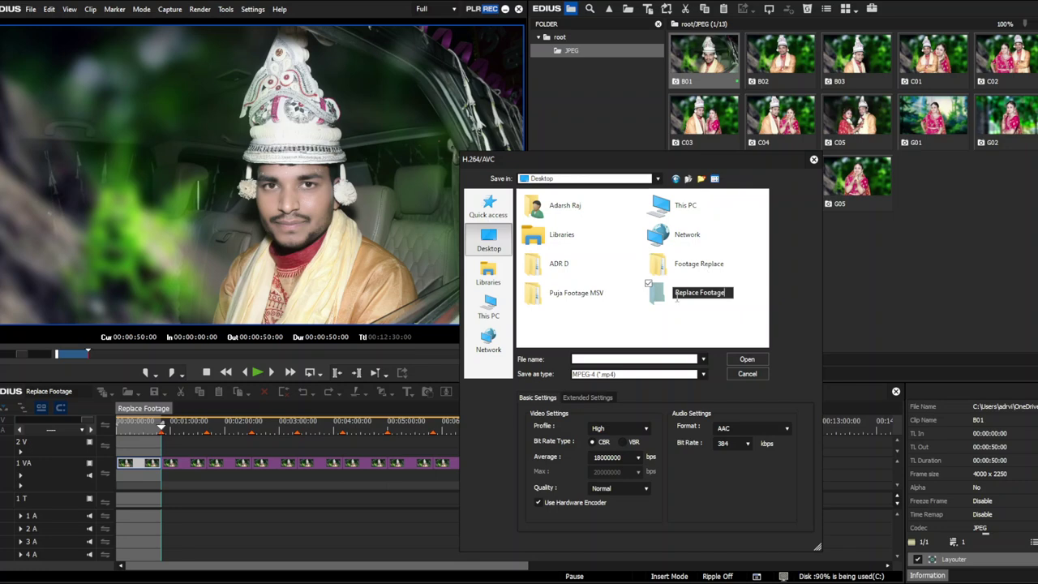
key(Return)
key(F2)
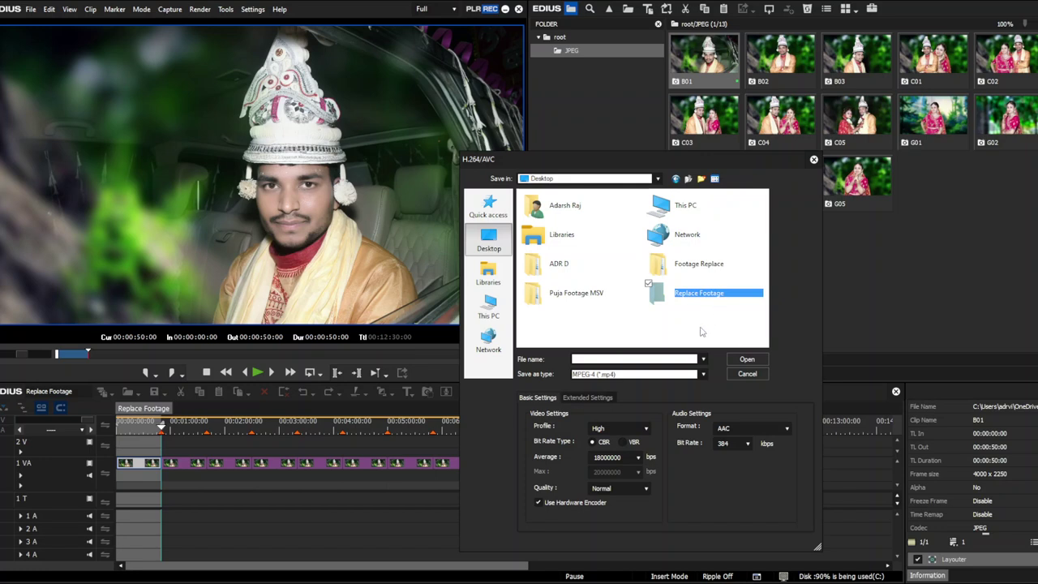
key(Return)
key(Return)
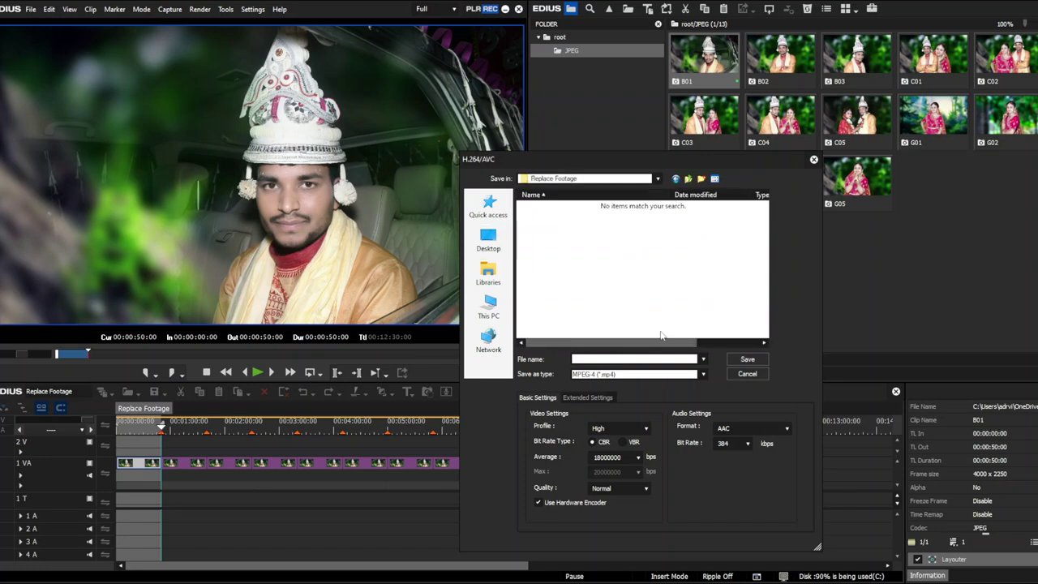
Name the export B01, set its average bit rate to 12M and quality to SuperFine, and save it to the batch list.
click(611, 360)
text(B01)
click(639, 459)
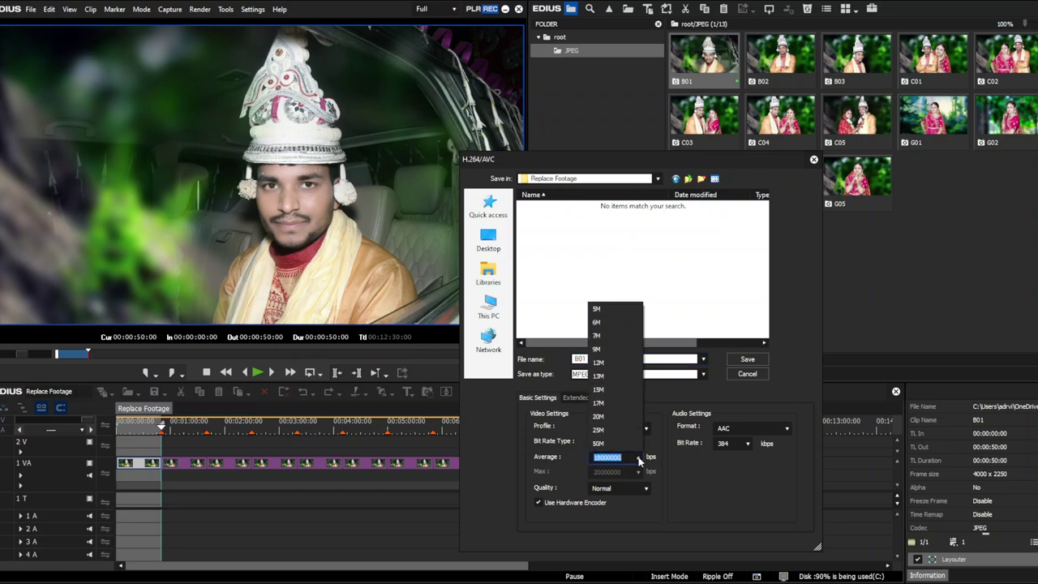
click(605, 362)
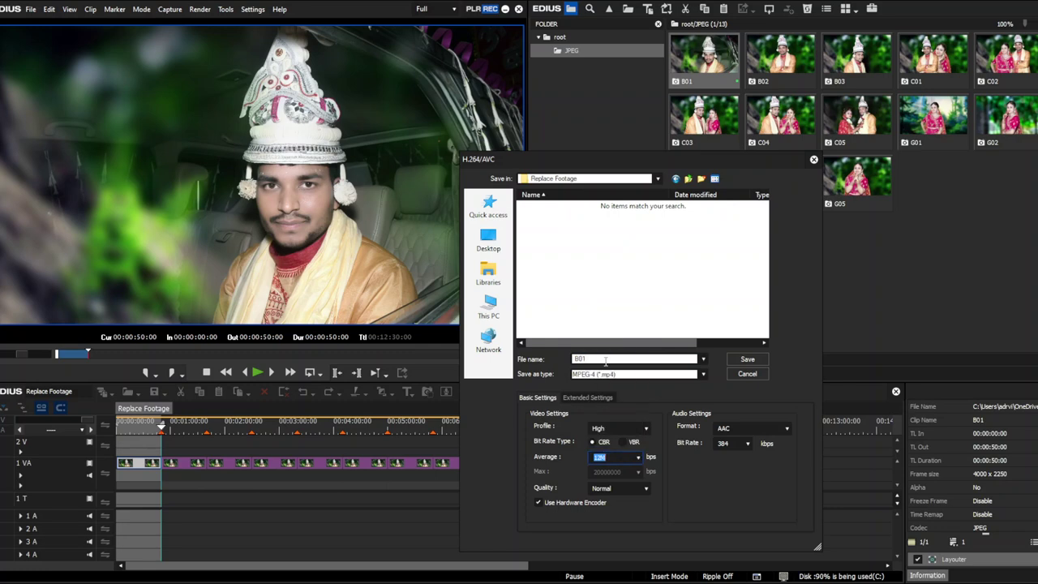
click(638, 458)
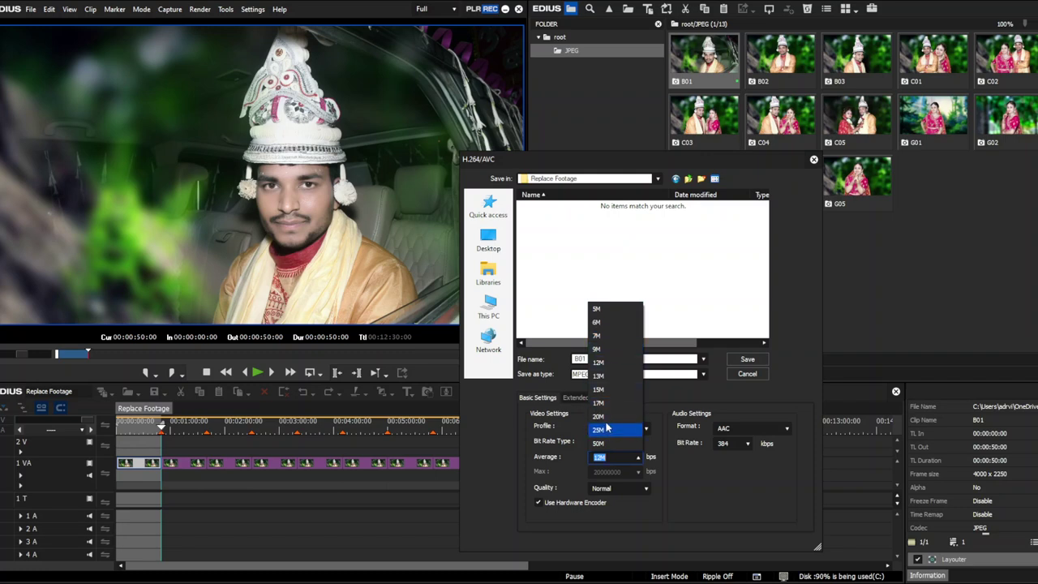
click(697, 491)
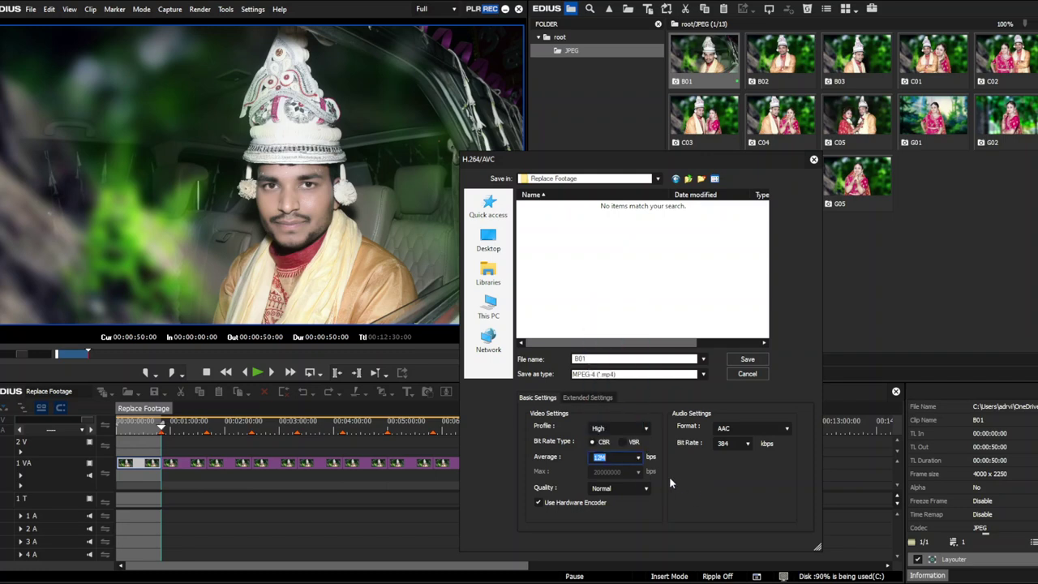
click(630, 489)
click(623, 505)
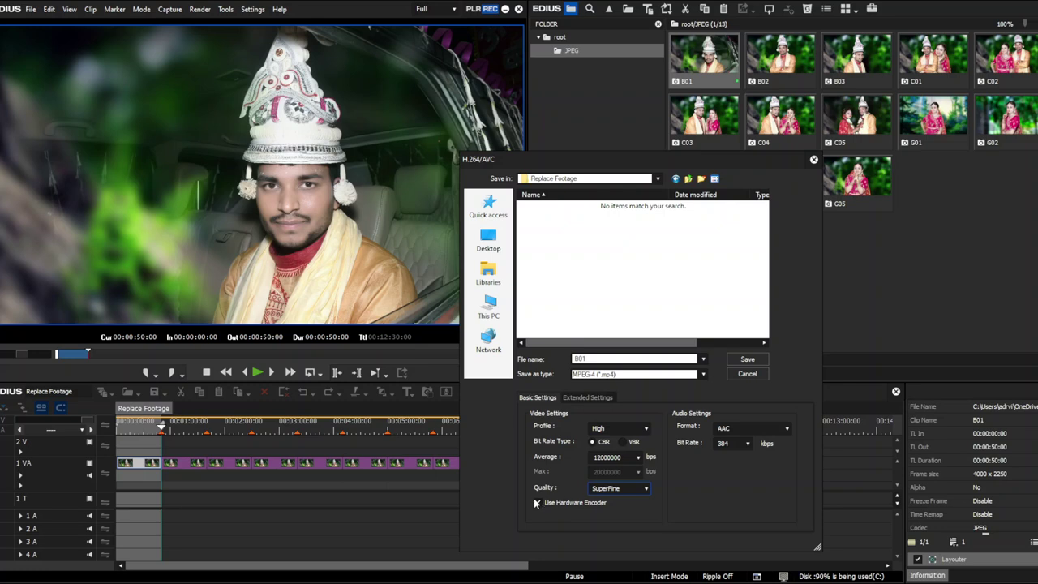
click(746, 359)
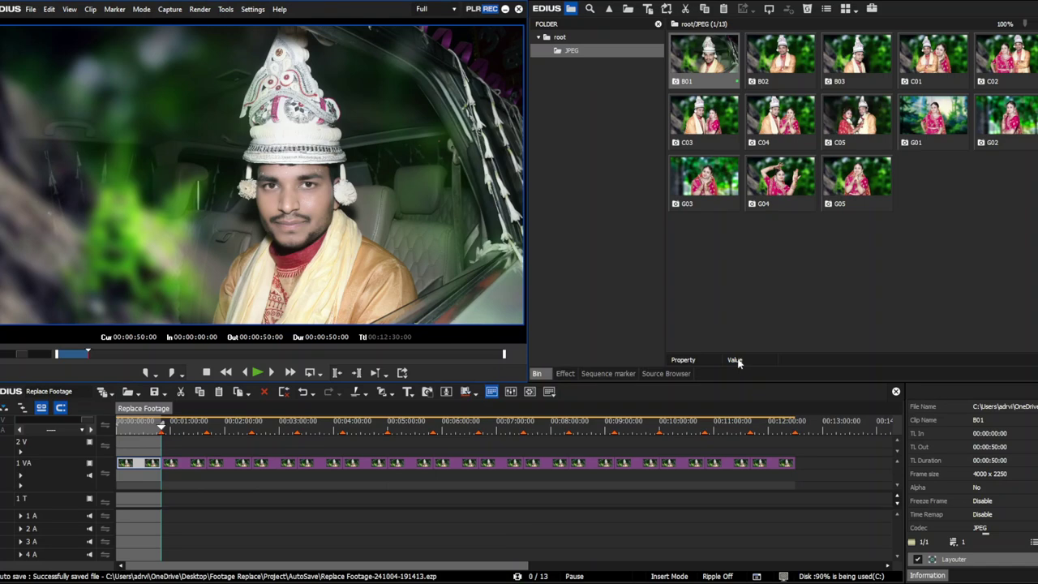
Clear the existing In and Out points and set new ones at 00:00:50:00 and 00:01:40:00 around the second clip.
drag(140, 428, 171, 454)
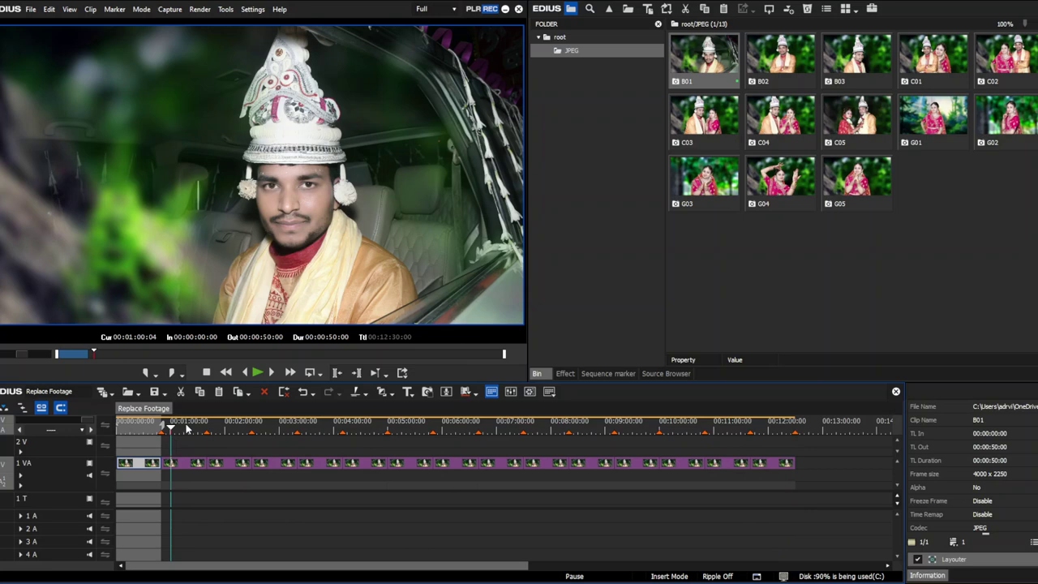
click(188, 428)
mouse_move(142, 430)
mouse_down()
mouse_move(133, 430)
mouse_move(160, 436)
mouse_move(128, 445)
mouse_up()
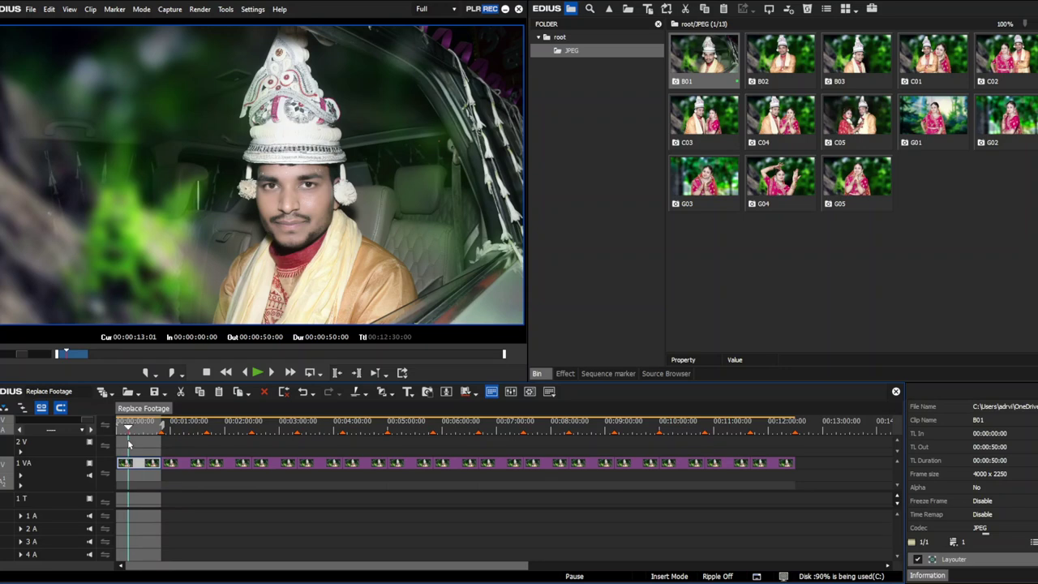
key(alt+x)
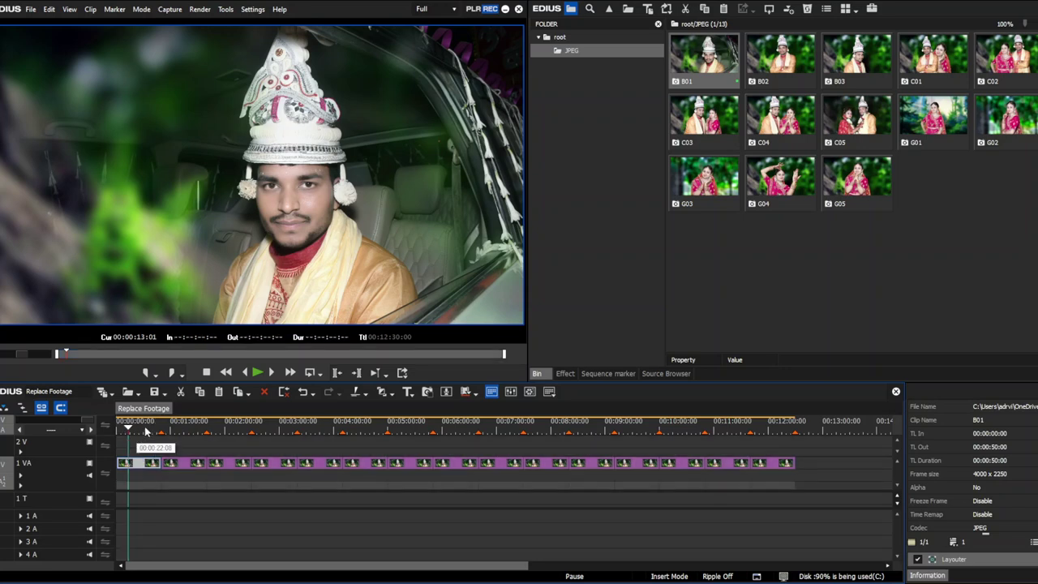
drag(143, 432, 168, 449)
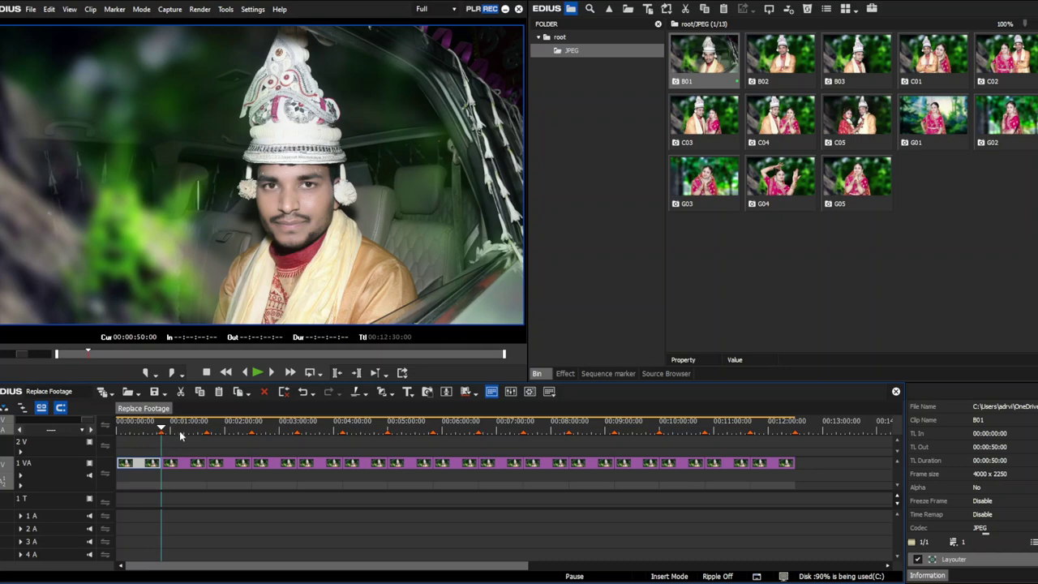
key(i)
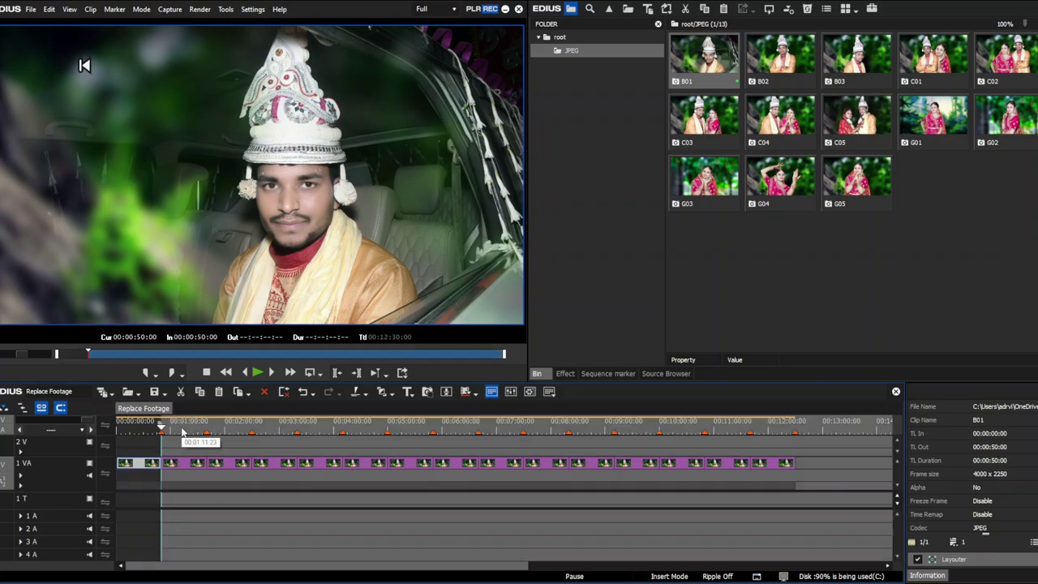
key(Page_Down)
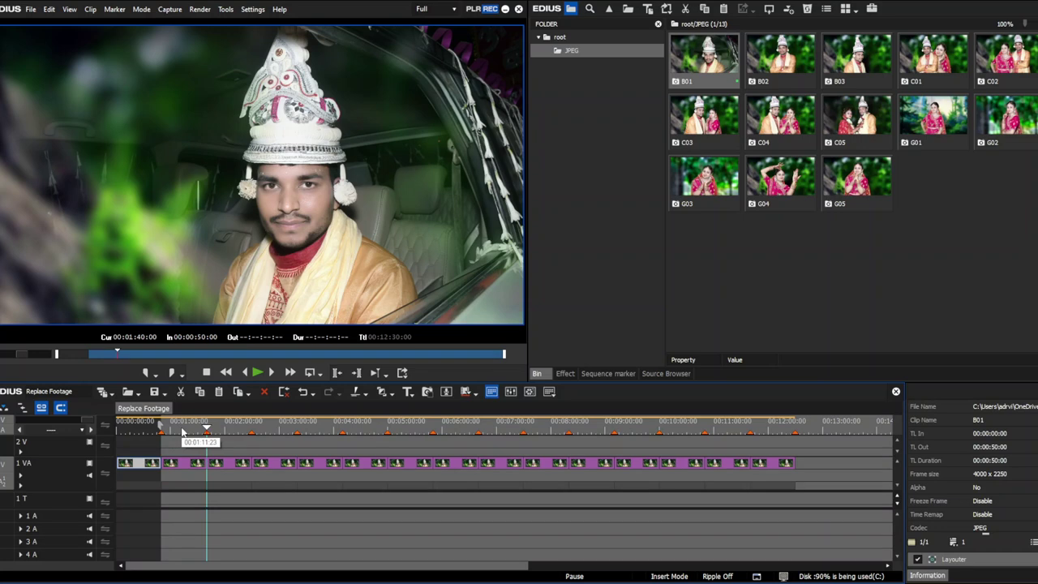
key(o)
drag(207, 430, 180, 445)
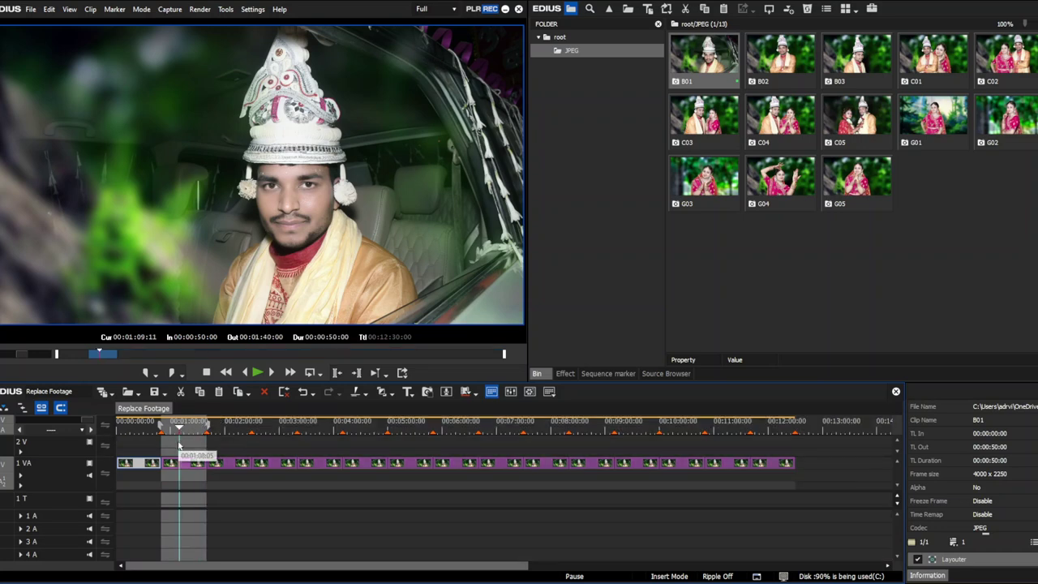
Add the second clip's In-Out range to the batch list as an H.264/AVC export in the Replace Footage folder.
key(F11)
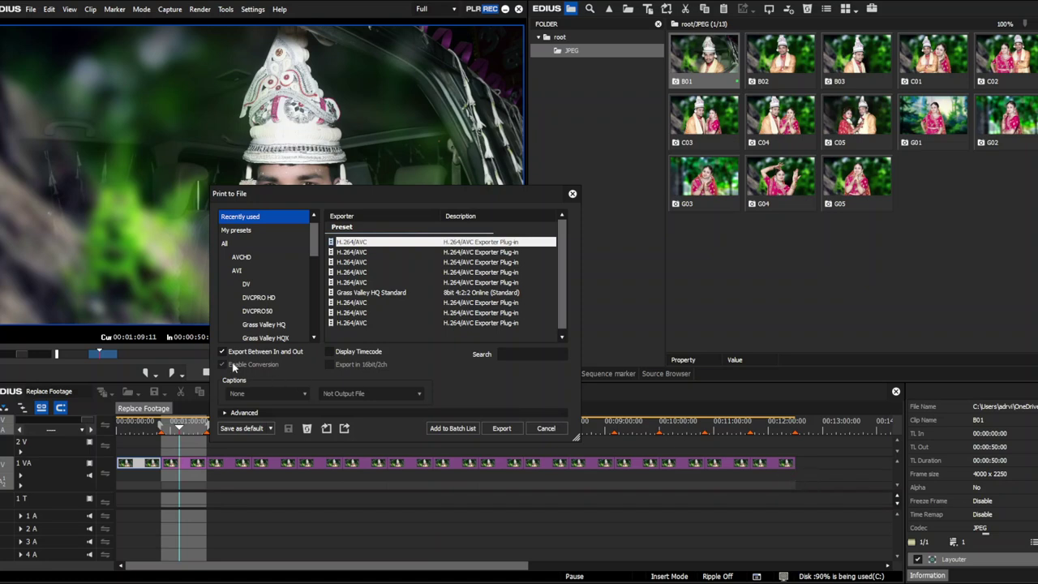
click(463, 429)
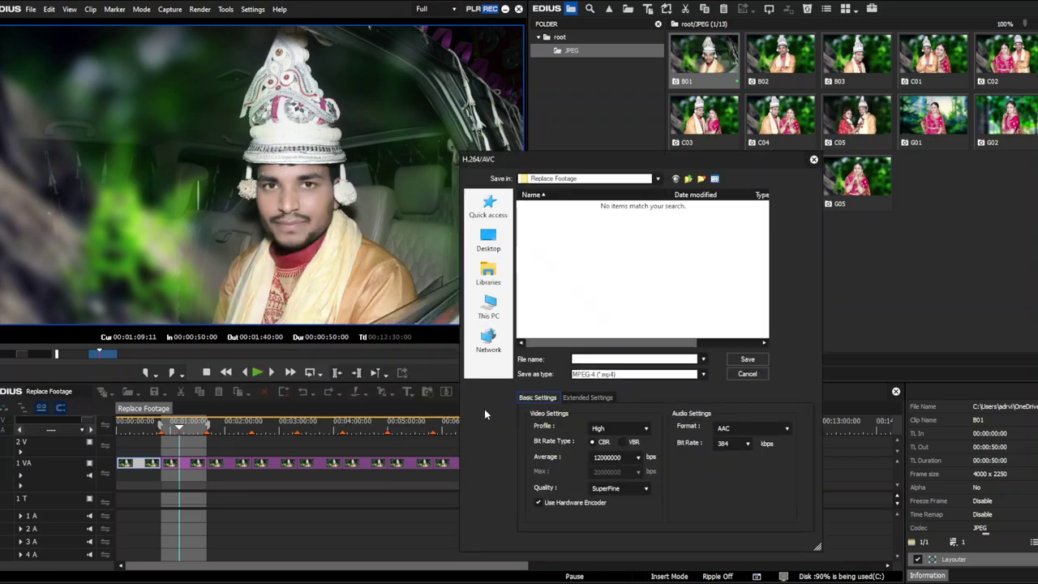
click(603, 359)
click(748, 359)
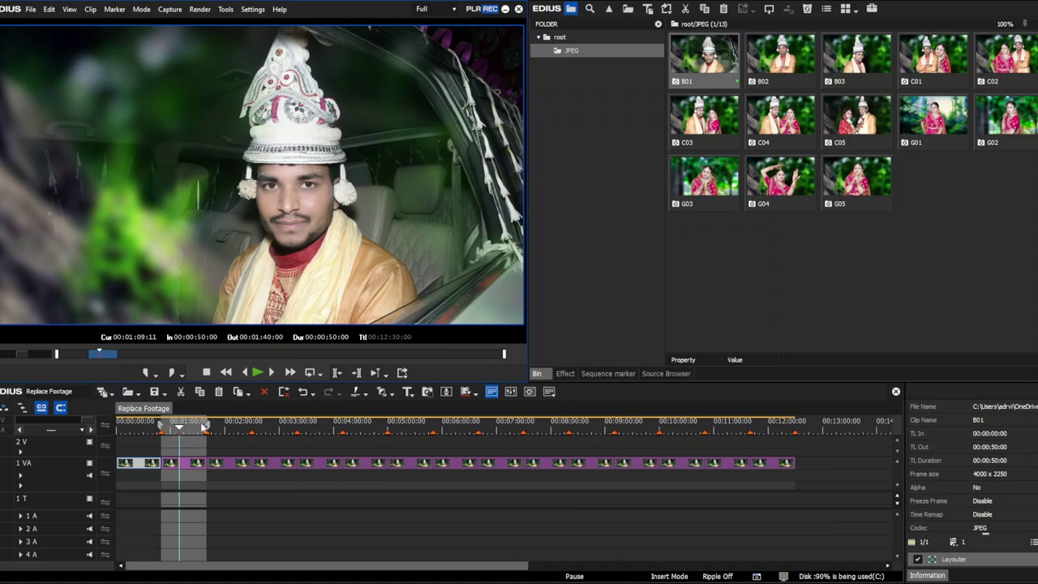
Select the third clip on the 1 VA track and set the In and Out points to its boundaries, 00:01:40:00 and 00:02:30:00.
double_click(234, 463)
click(220, 430)
key(z)
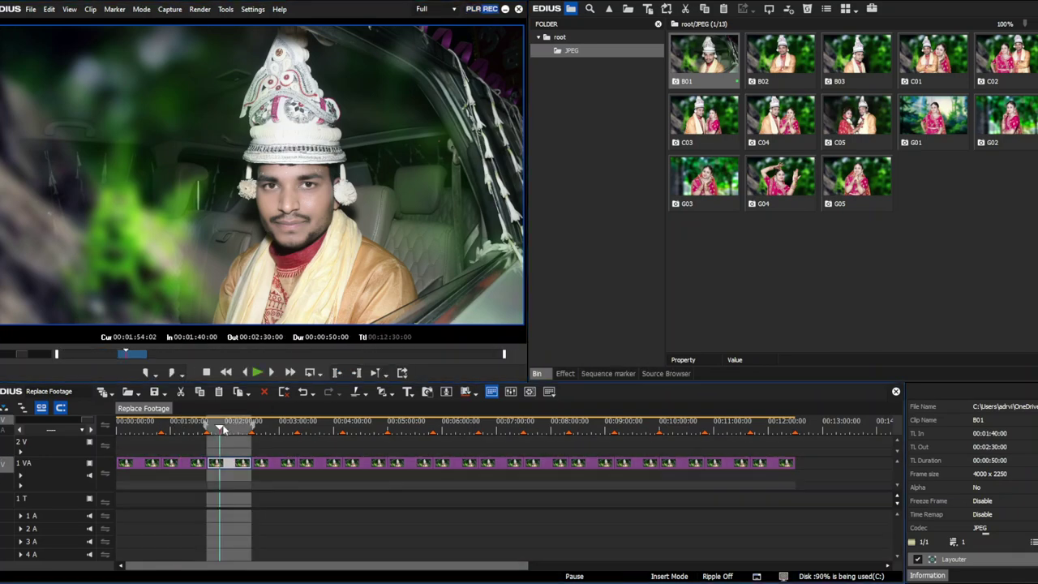
Clear the In and Out points and set them around the selected third clip again.
mouse_move(225, 430)
mouse_down()
mouse_move(238, 432)
mouse_move(215, 432)
mouse_move(243, 438)
mouse_move(221, 434)
mouse_up()
click(233, 434)
key(x)
click(228, 435)
key(z)
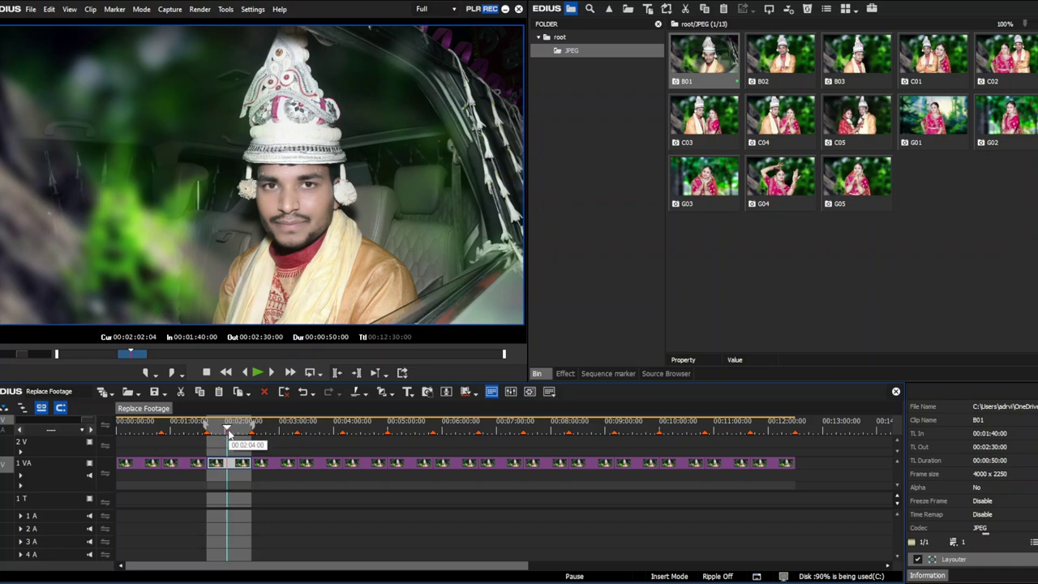
click(236, 430)
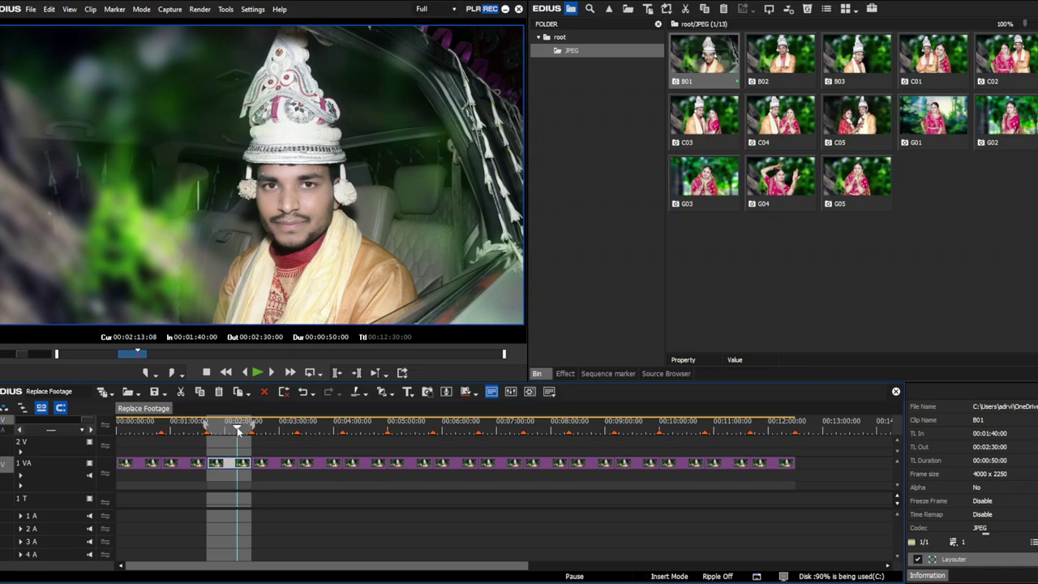
key(x)
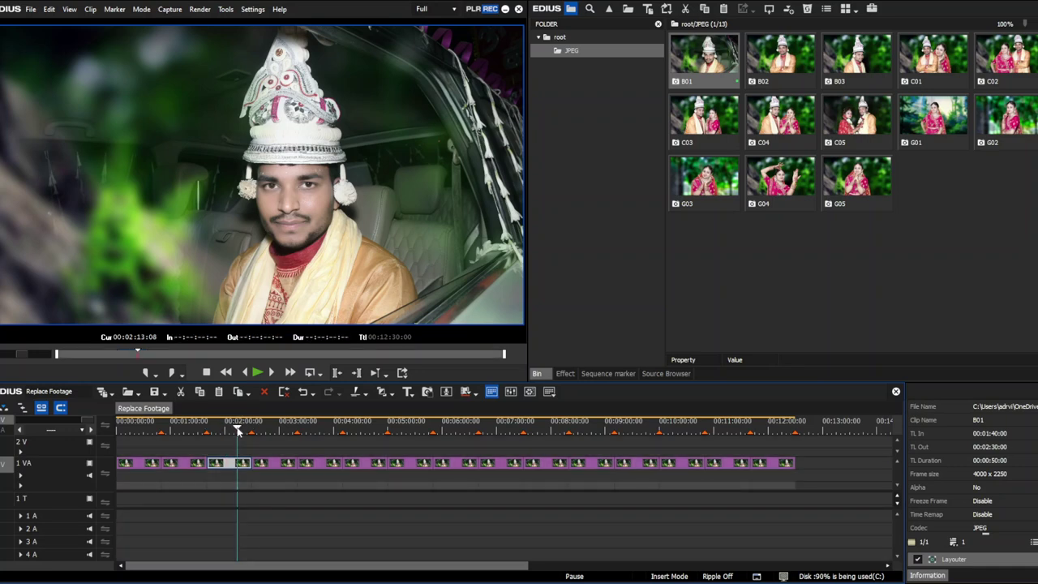
click(229, 433)
key(x)
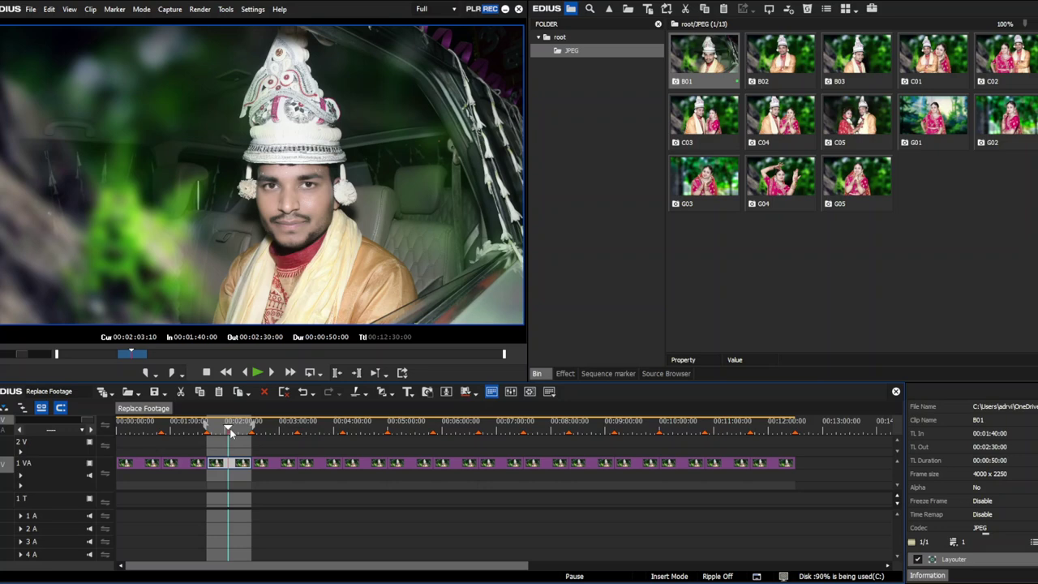
Add the third clip's In-Out range to the batch list as an H.264/AVC export in the Replace Footage folder.
key(F11)
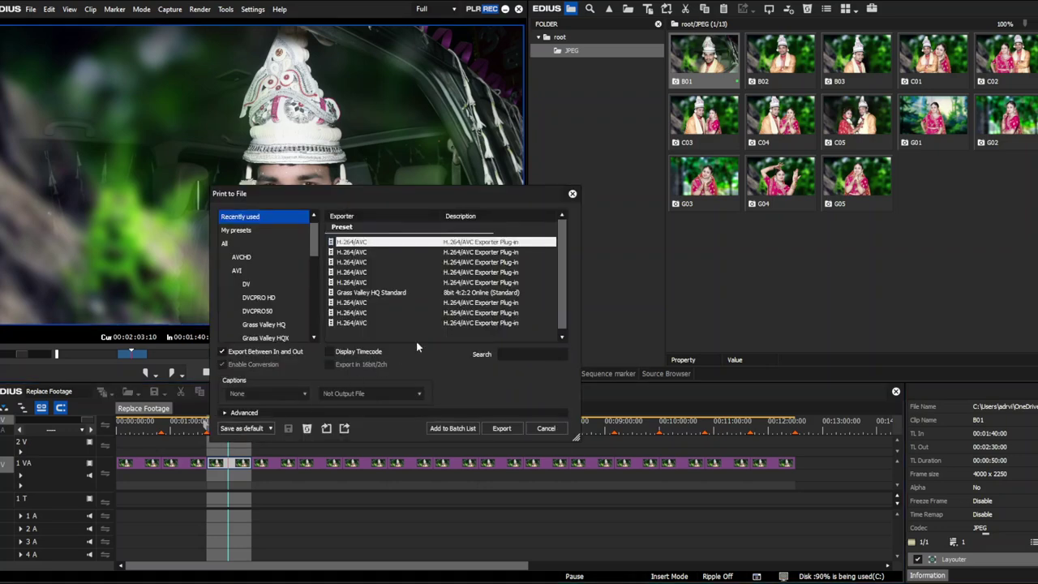
click(448, 430)
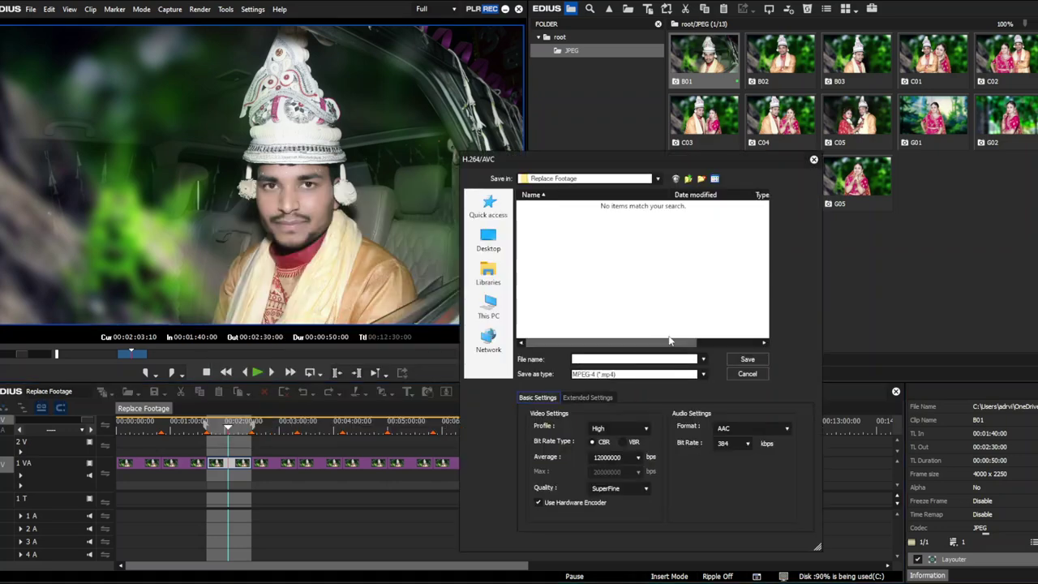
click(599, 359)
key(Escape)
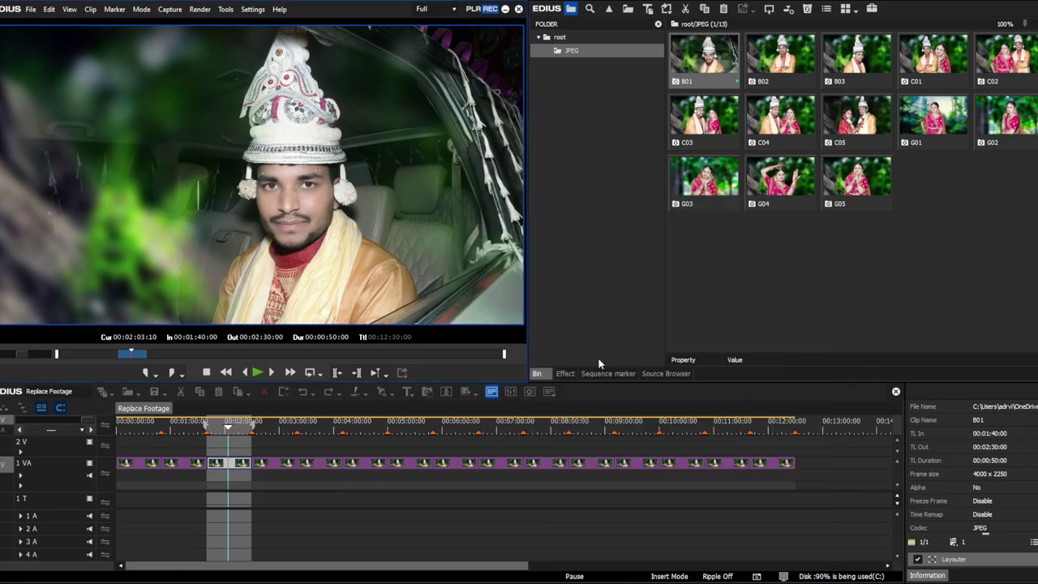
Clear the In and Out points and set new ones around the fourth clip, at 00:02:30:00 and 00:03:20:00.
click(280, 430)
drag(278, 430, 270, 430)
click(230, 431)
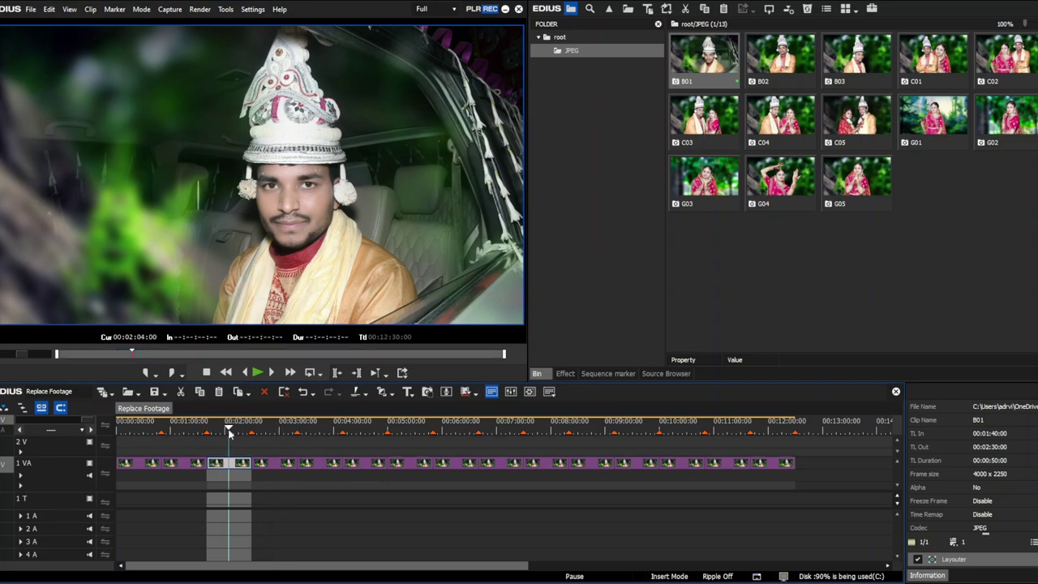
key(x)
drag(272, 431, 278, 431)
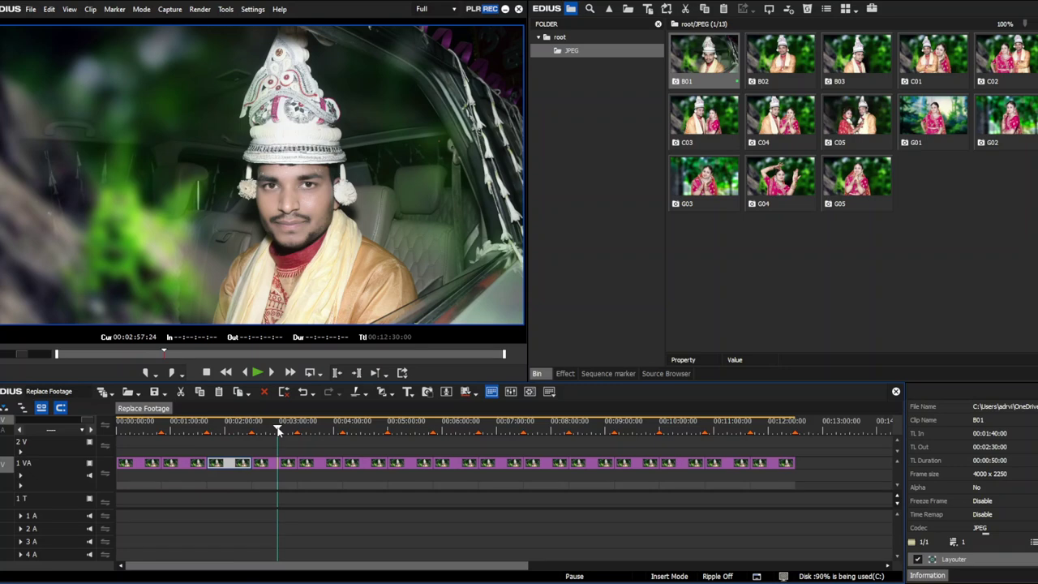
click(268, 430)
key(z)
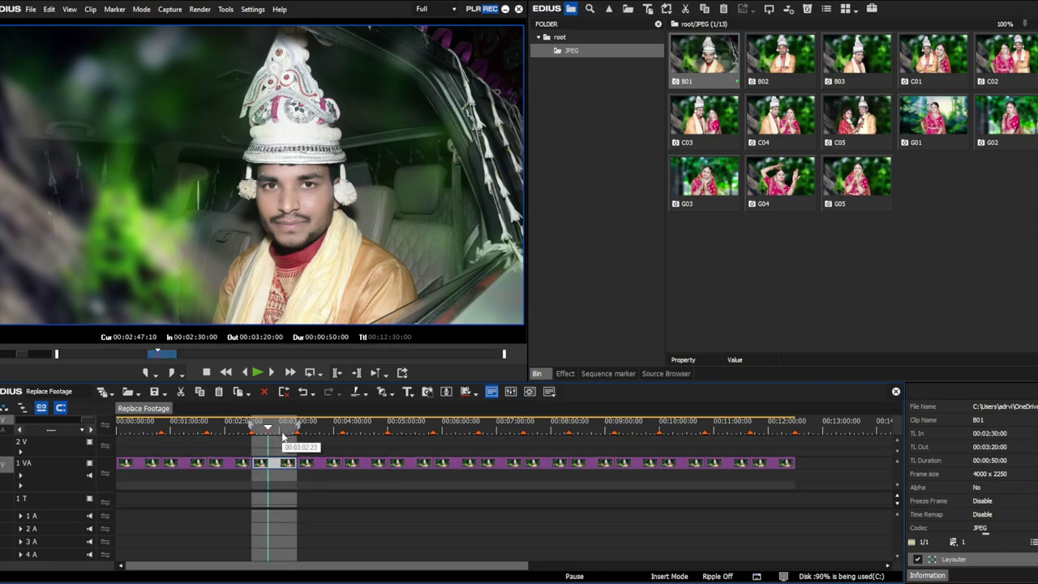
Add the fourth clip's range to the batch list as an H.264/AVC export named B04 in the Replace Footage folder.
key(F11)
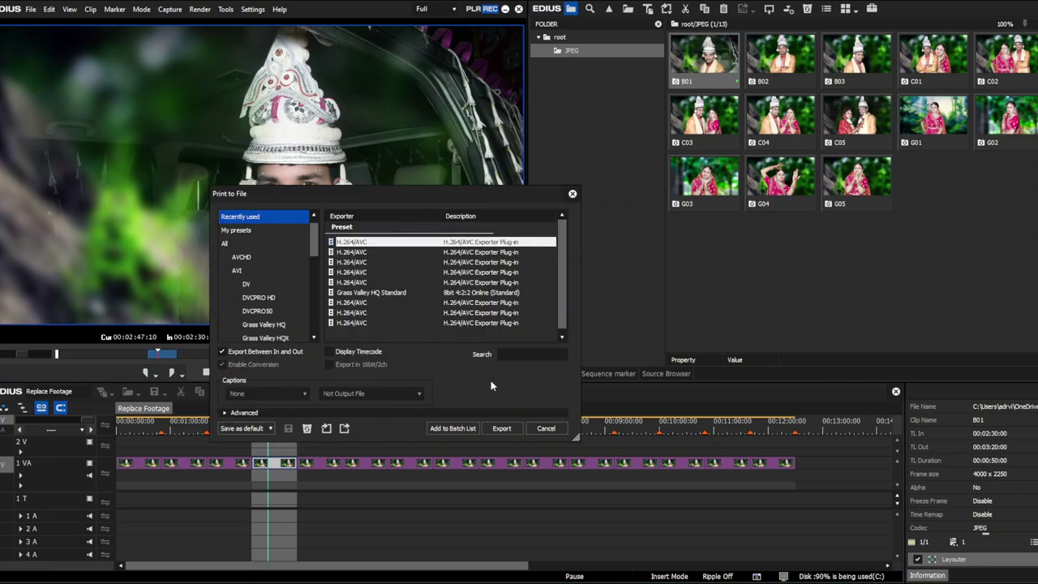
click(501, 428)
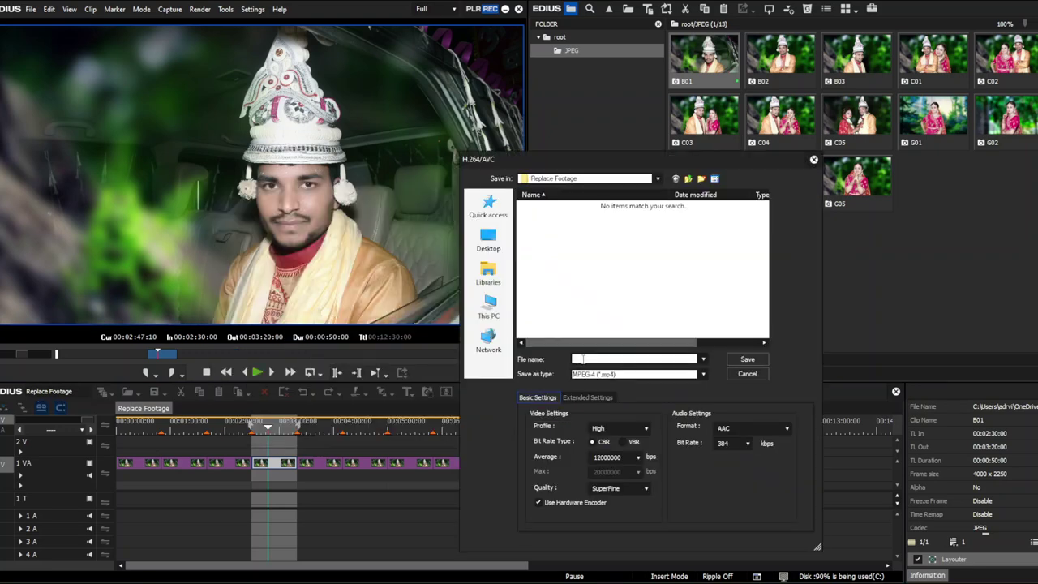
text(B04)
key(Return)
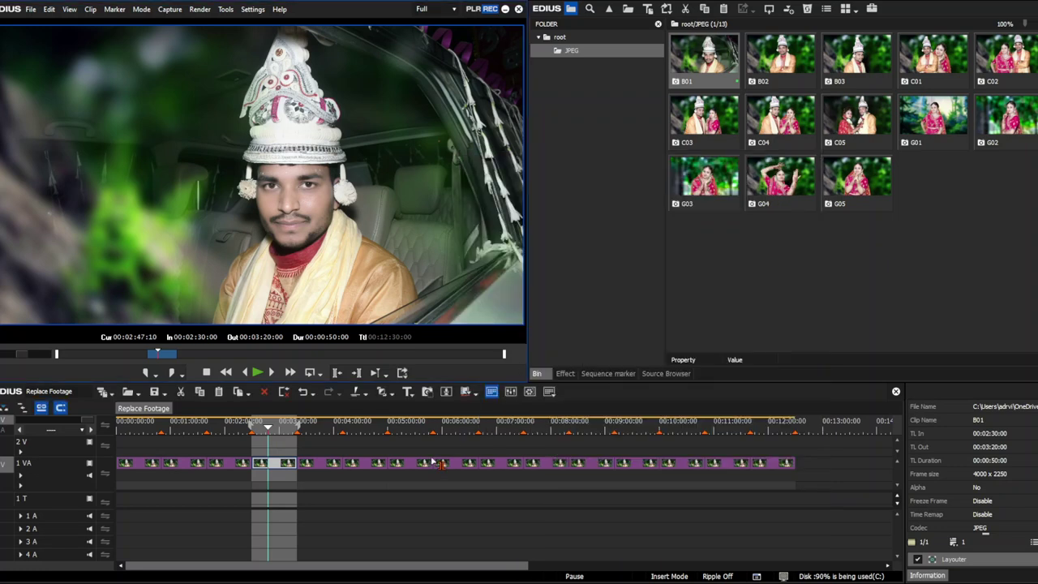
Clear the In and Out points and set new ones around the fifth clip, at 00:03:20:00 and 00:04:10:00.
key(alt+x)
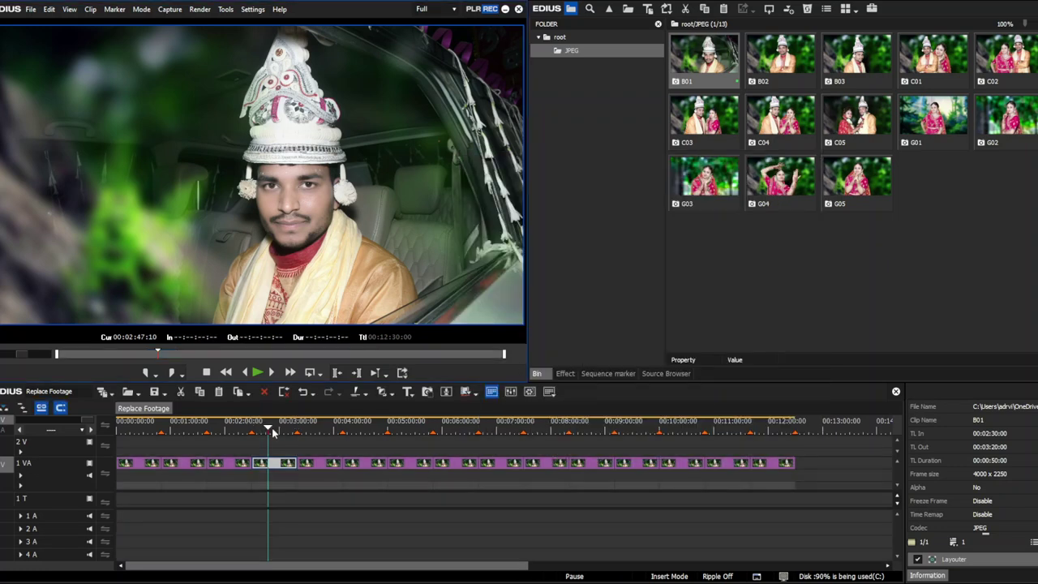
click(326, 467)
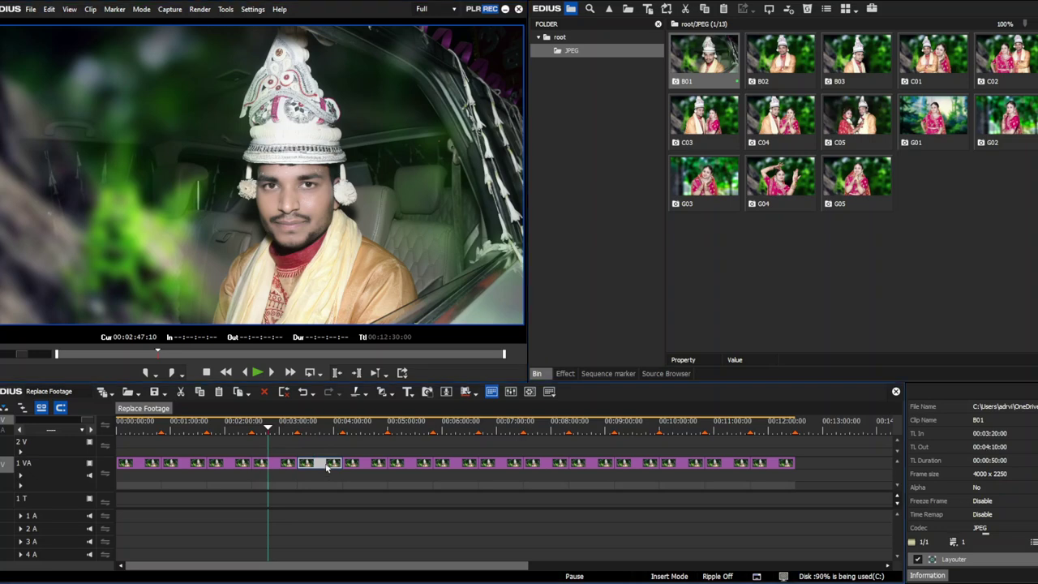
key(z)
click(319, 430)
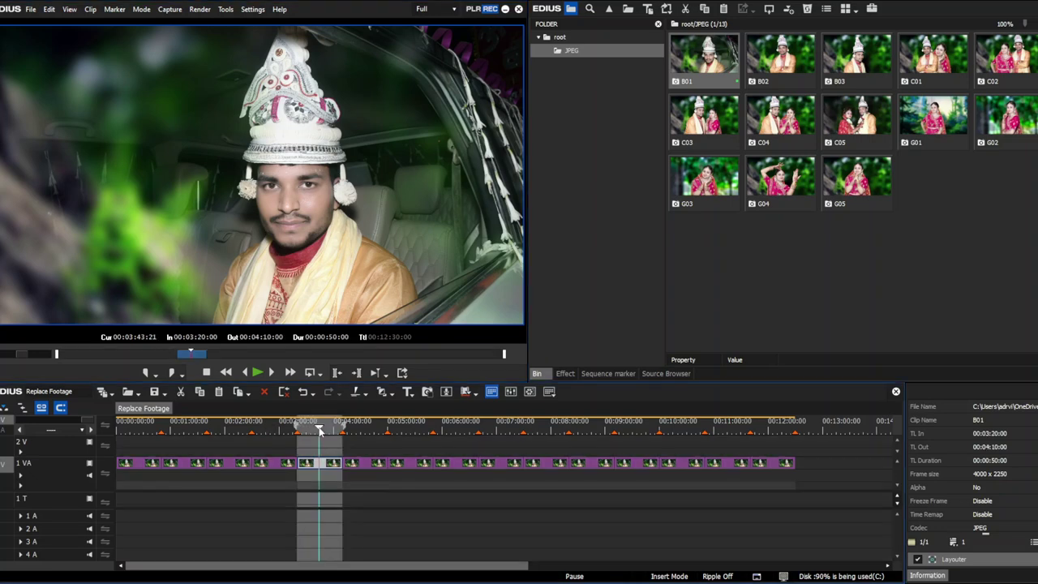
Add the fifth clip's range to the batch list as an H.264/AVC export named B05 in the Replace Footage folder.
key(F11)
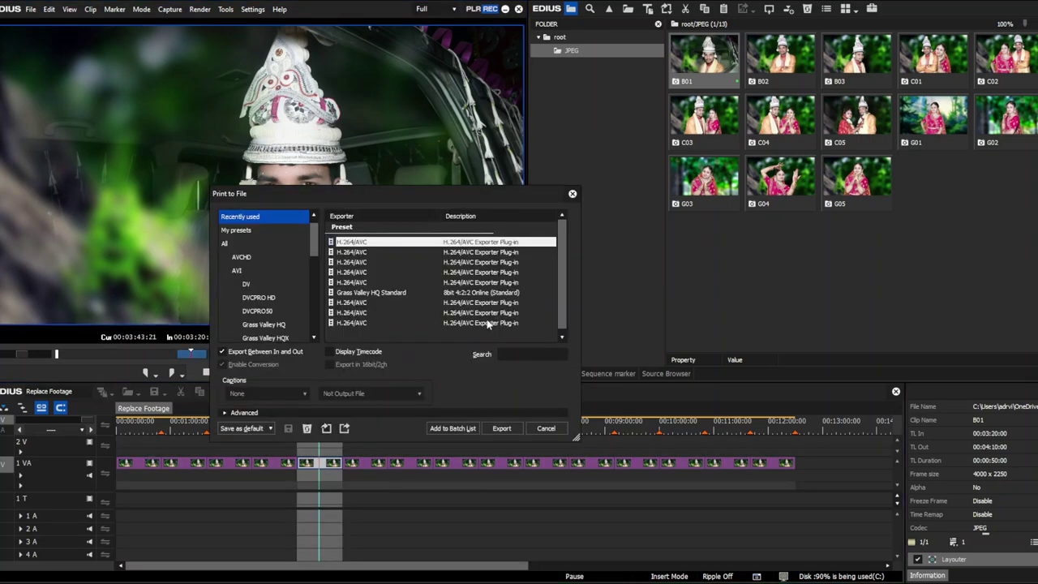
click(446, 428)
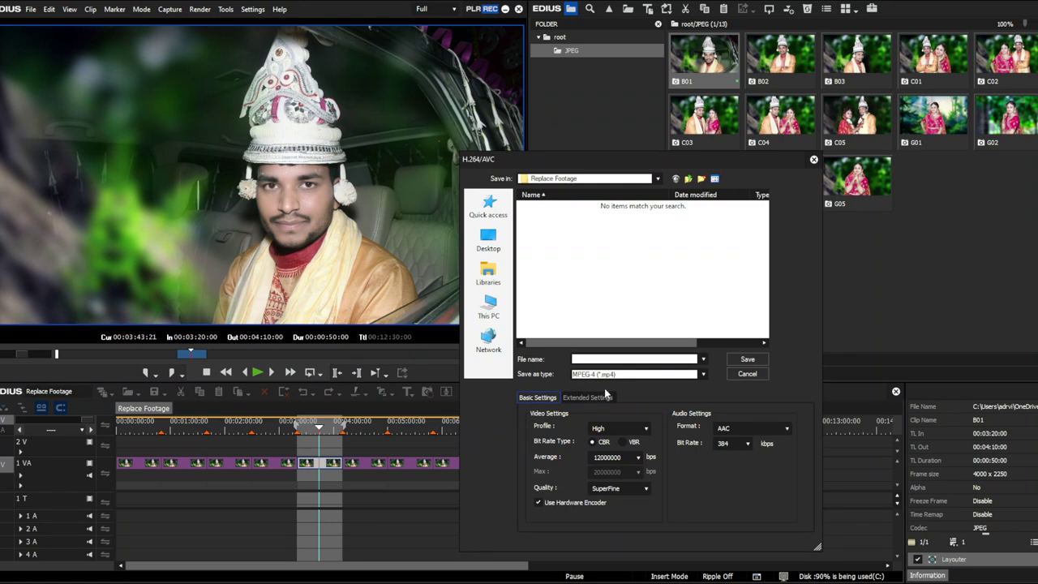
click(599, 359)
text(B05)
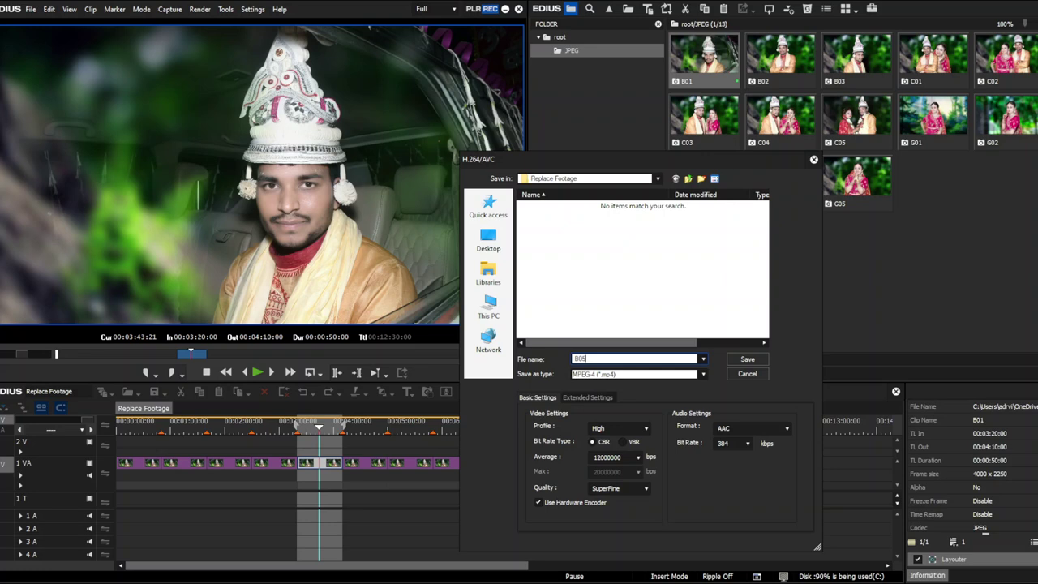
key(Return)
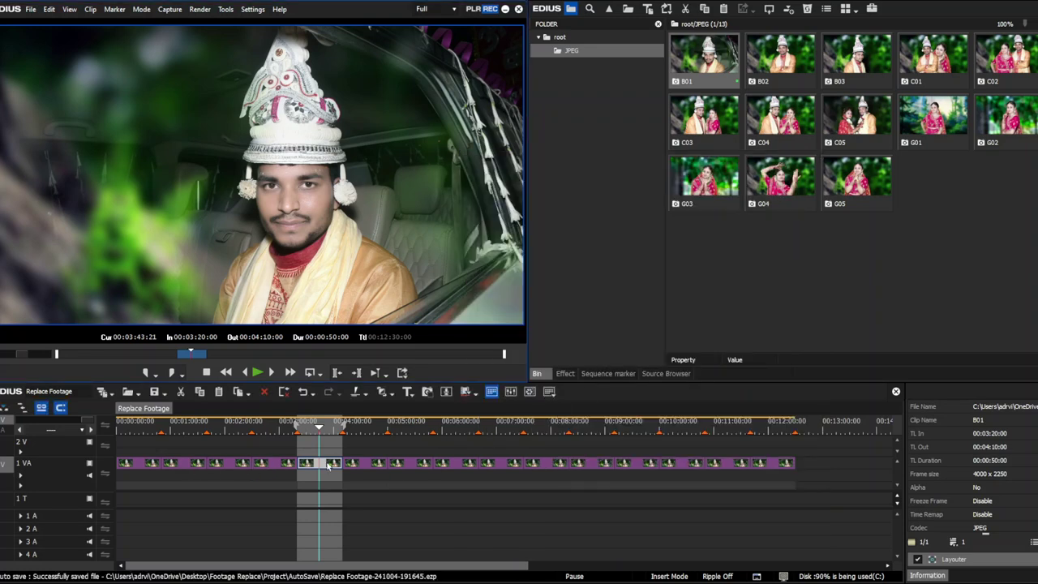
Clear the In and Out points and set new ones around the sixth clip, at 00:04:10:00 and 00:05:00:00.
drag(354, 430, 364, 484)
click(362, 463)
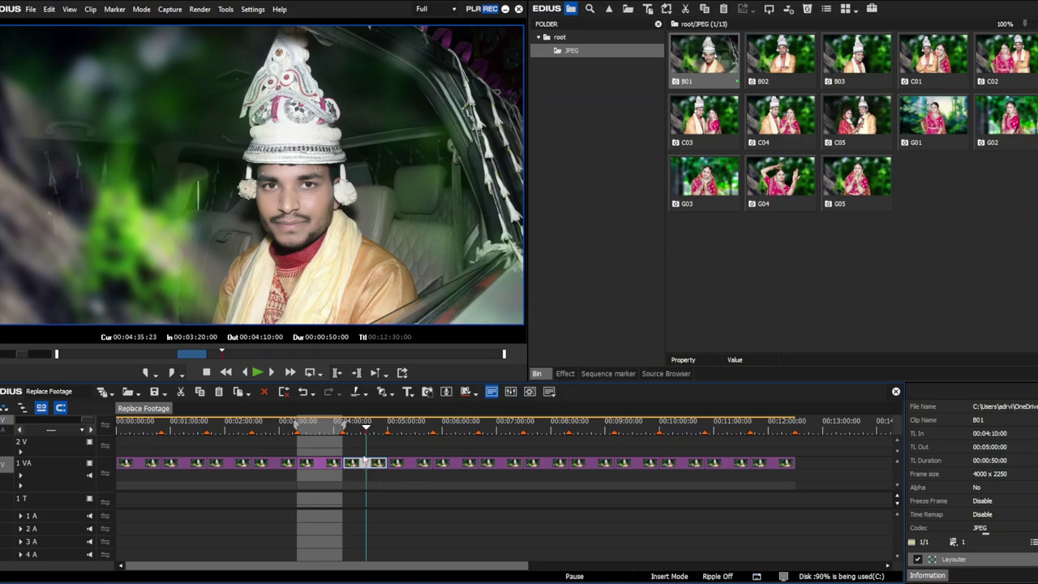
key(x)
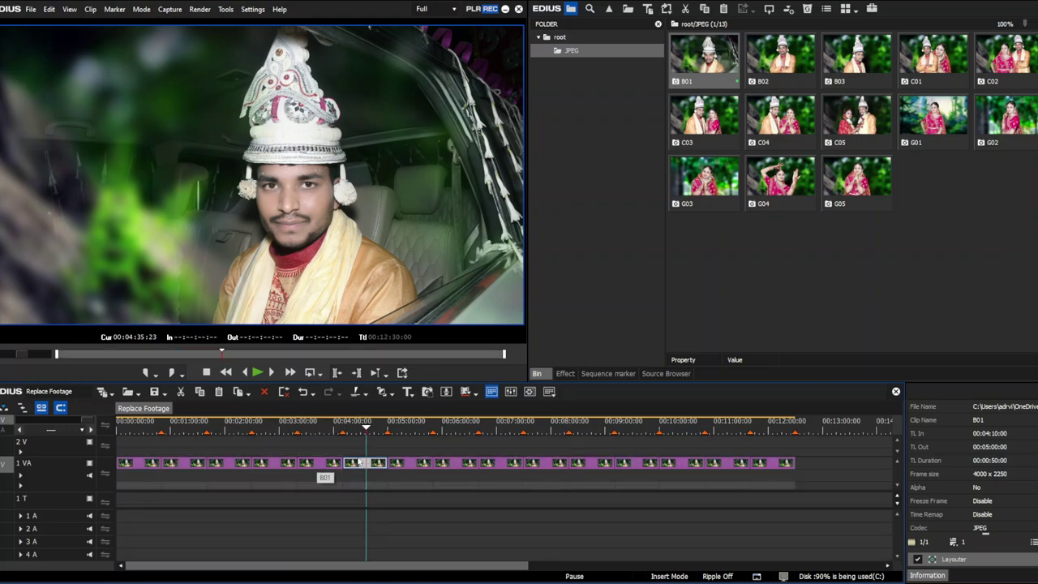
key(x)
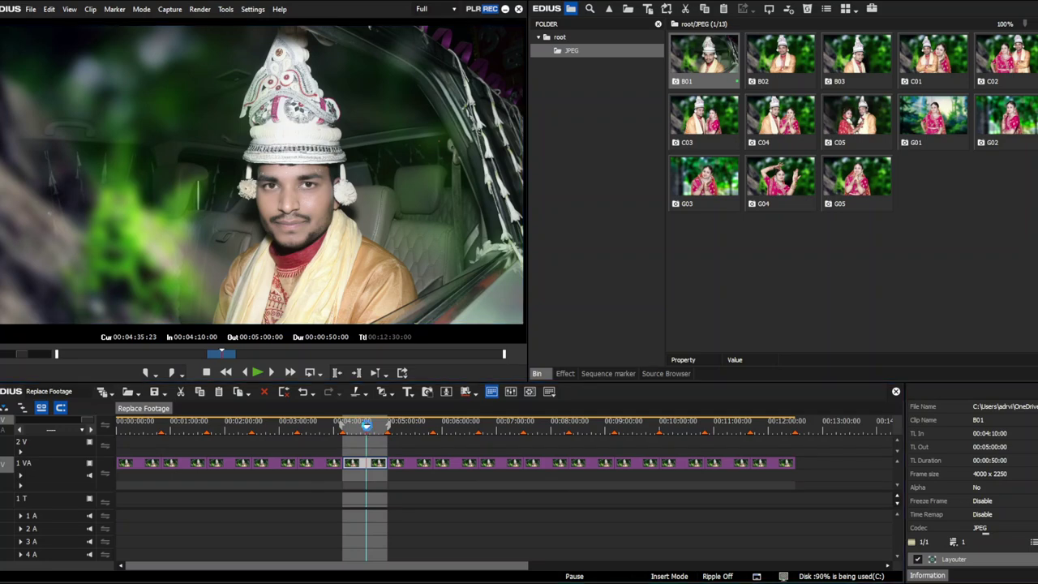
Add the sixth clip's range to the batch list as an H.264/AVC export named C01 in the Replace Footage folder.
key(F11)
click(448, 427)
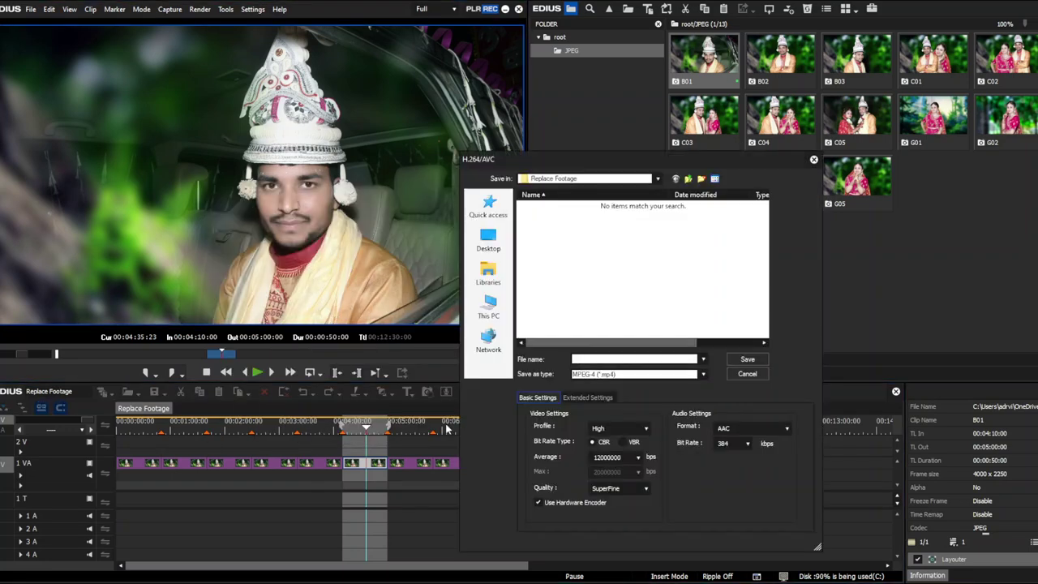
click(601, 360)
text(C01)
key(Return)
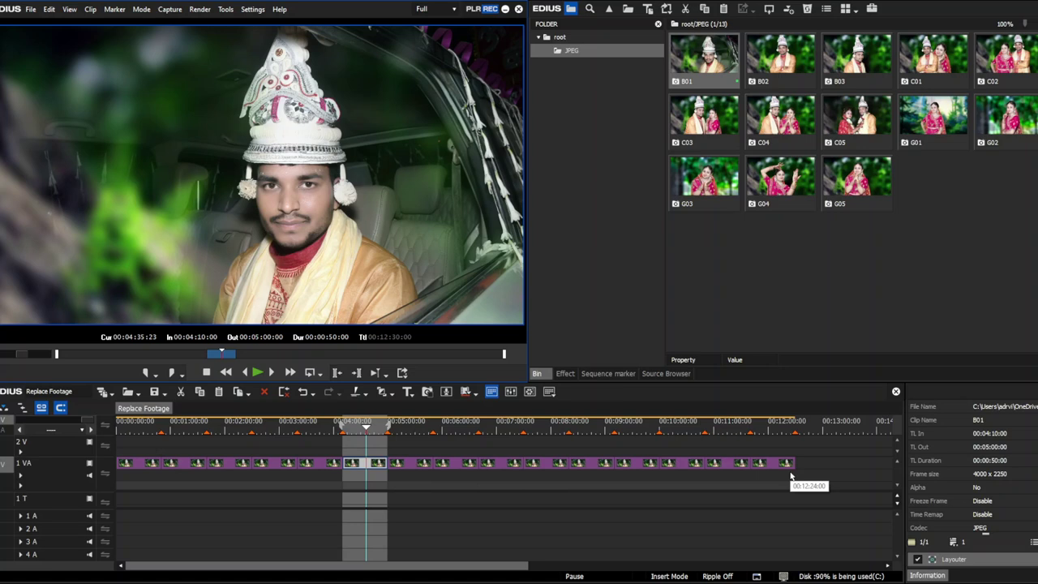
Clear the In and Out points and set new ones around the seventh clip, at 00:05:00:00 and 00:05:50:00.
key(x)
click(411, 430)
click(403, 468)
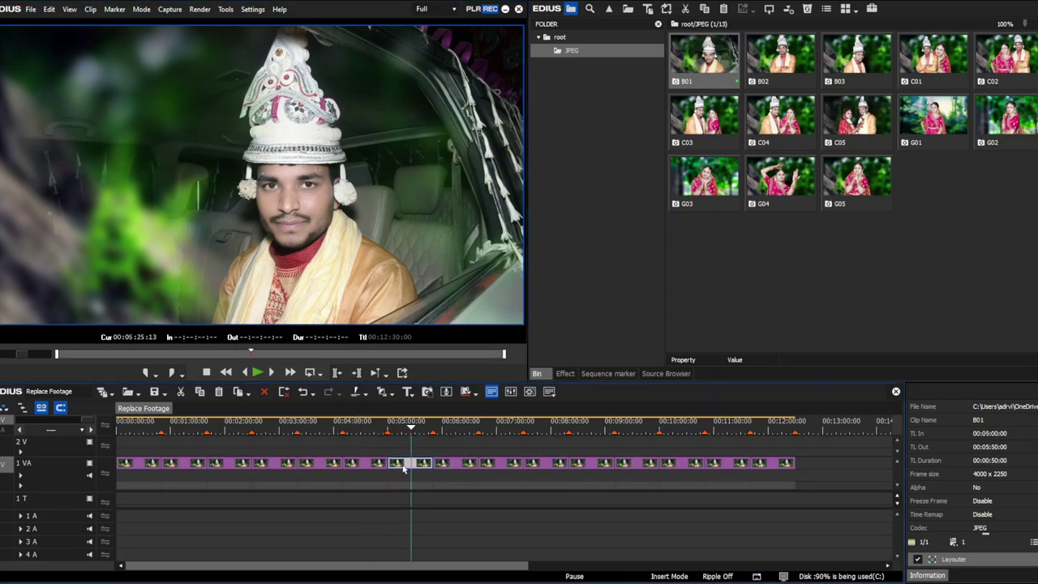
click(406, 425)
key(z)
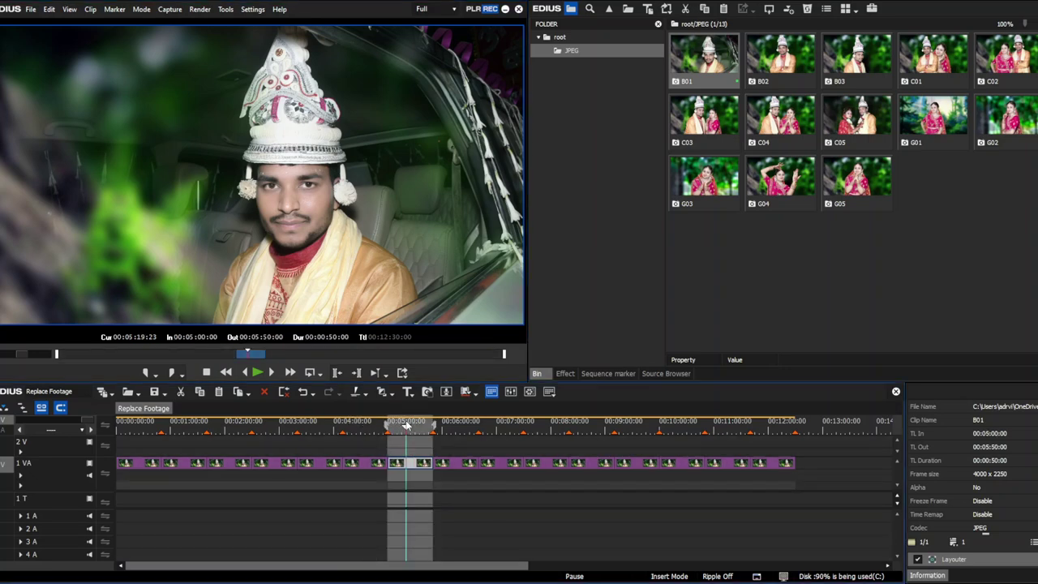
Add the seventh clip's range to the batch list as an H.264/AVC export in the Replace Footage folder and clear its In and Out points.
key(F11)
click(456, 430)
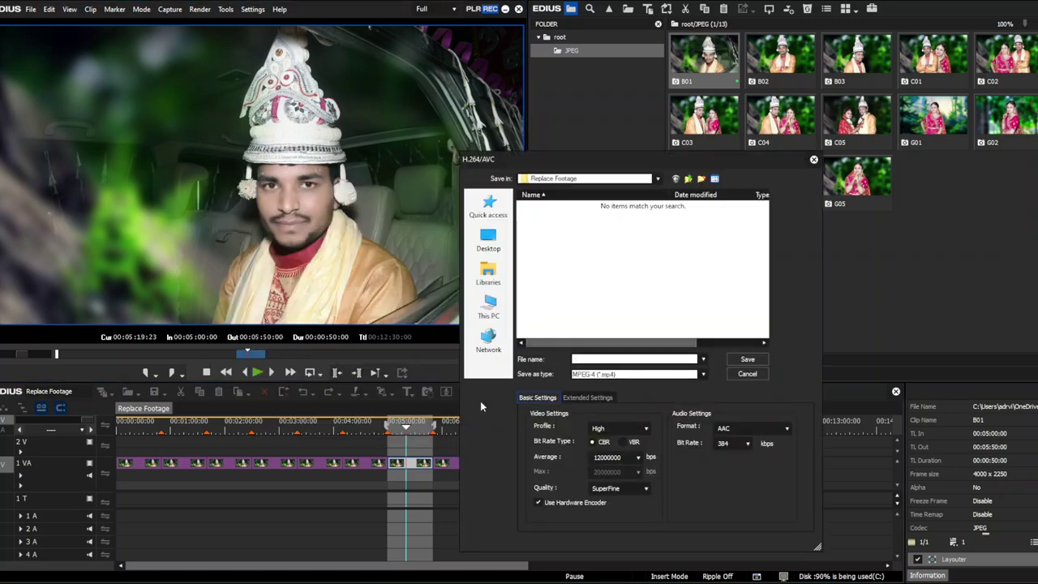
click(593, 362)
key(Return)
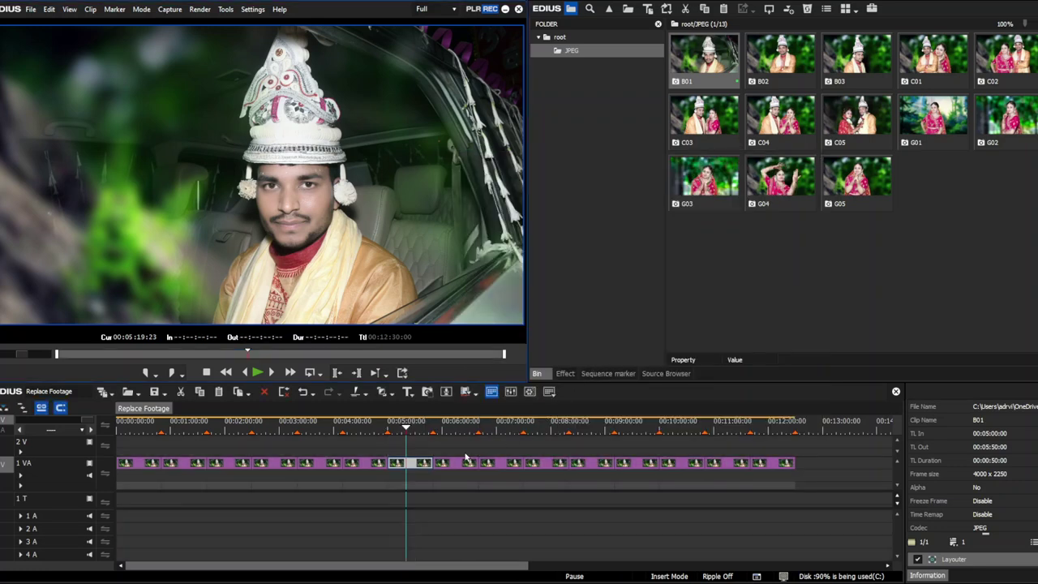
Set In and Out points at 00:05:50:00 and 00:06:40:00 around the eighth clip and add it to the batch list as C03.
click(453, 430)
key(z)
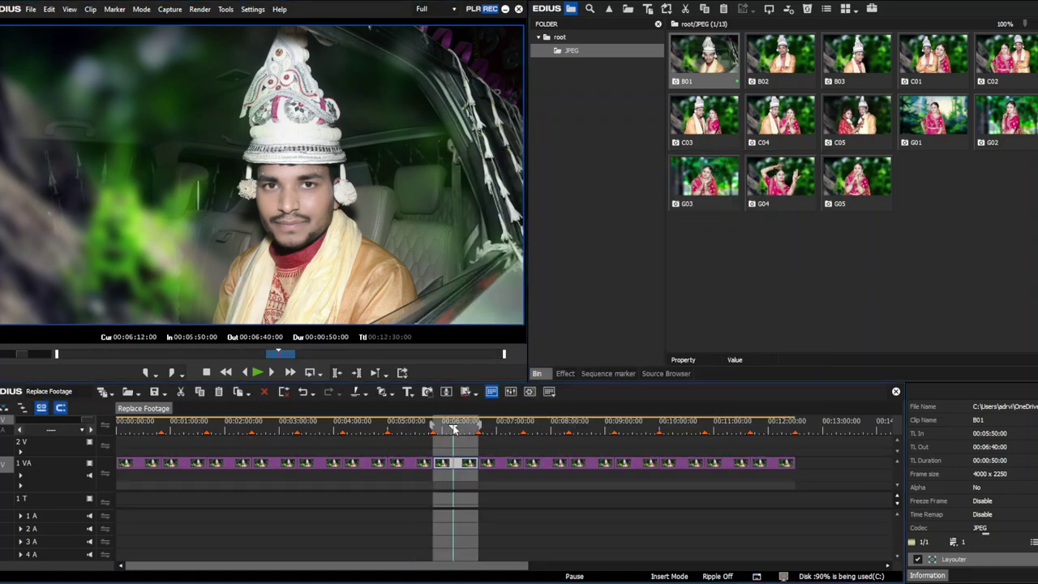
key(F11)
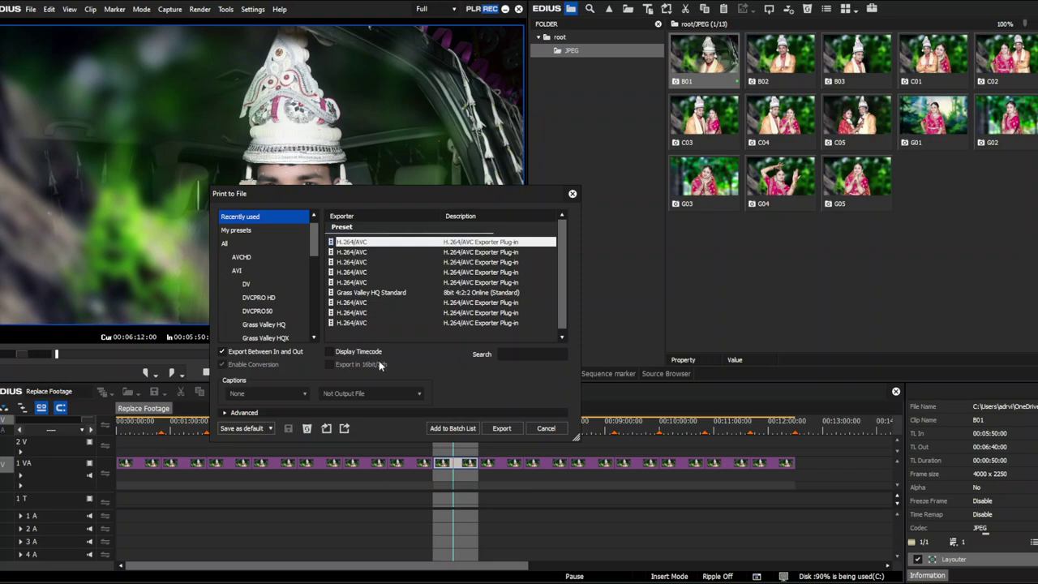
click(445, 428)
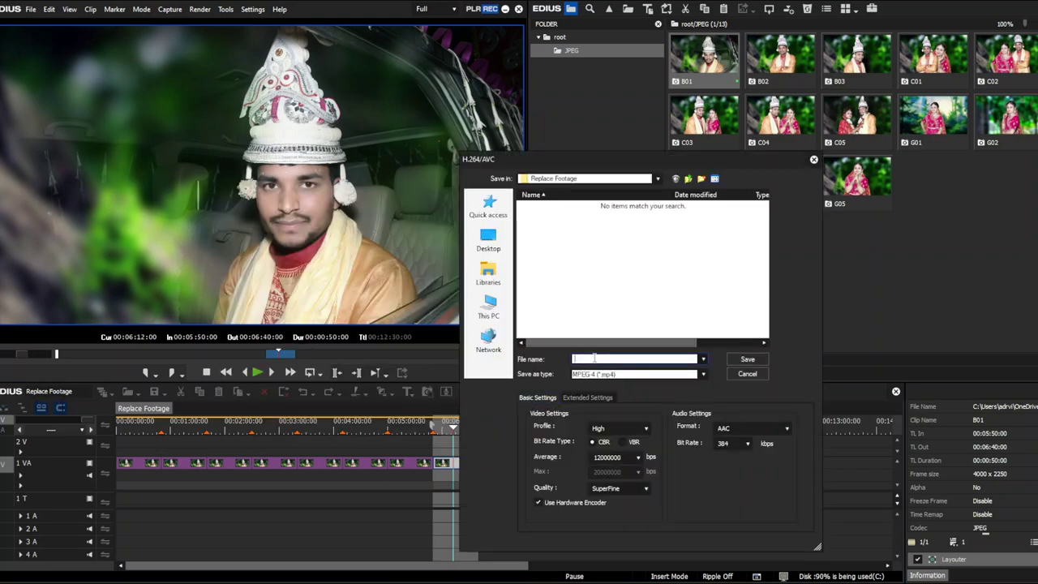
text(C03)
key(Return)
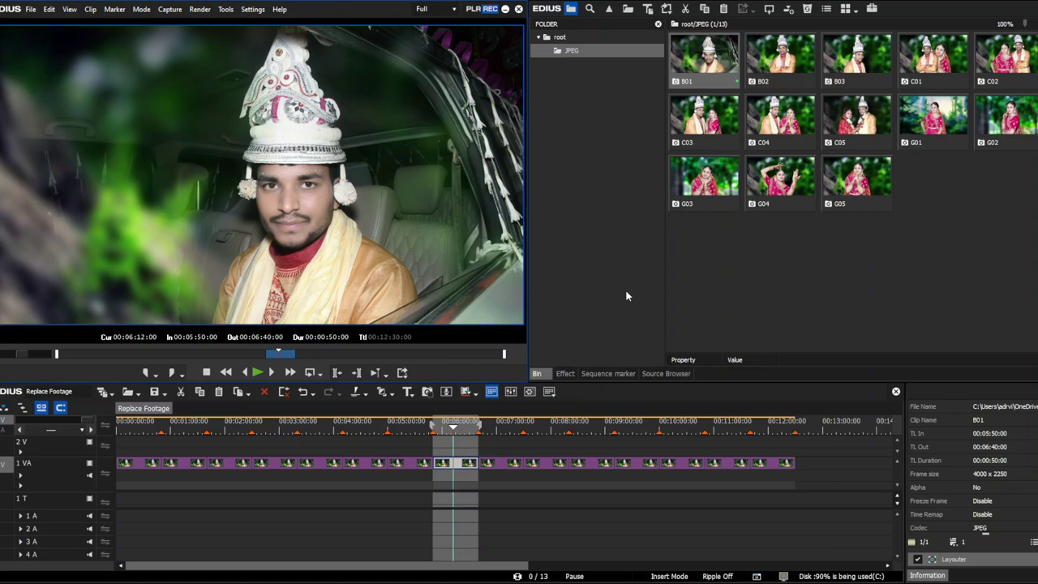
Set the In and Out points around the ninth clip on the 1 VA track, at 00:06:40:00 and 00:07:30:00.
click(501, 461)
click(500, 431)
key(z)
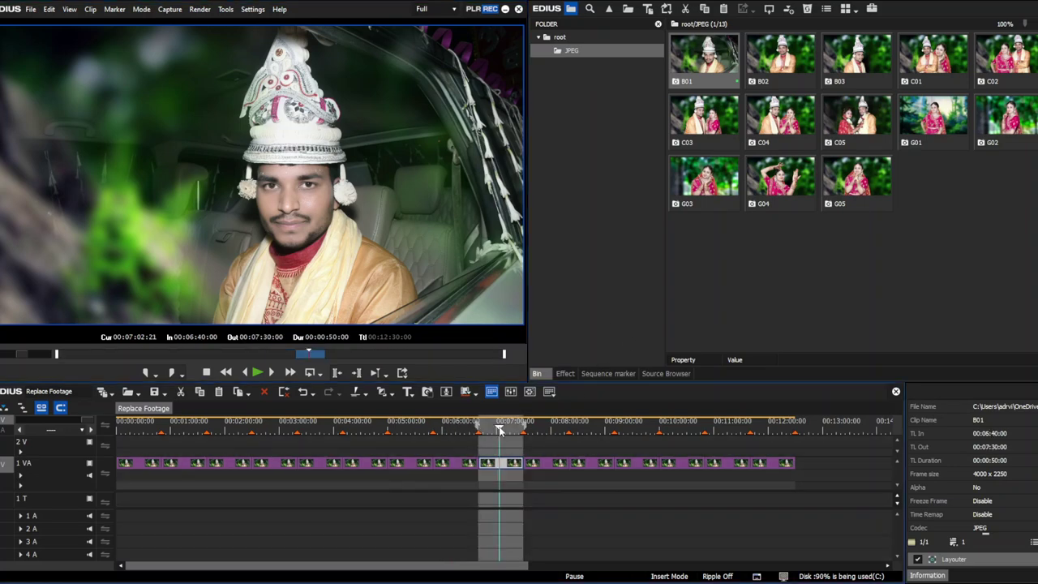
Add the ninth clip's range to the batch list as an H.264/AVC export named C04 in the Replace Footage folder.
key(F11)
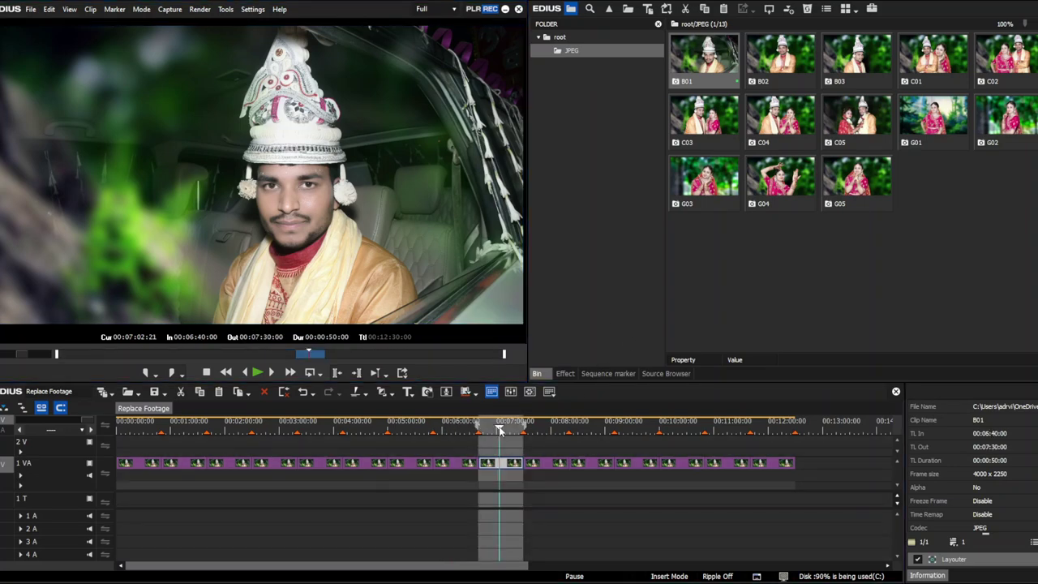
click(445, 429)
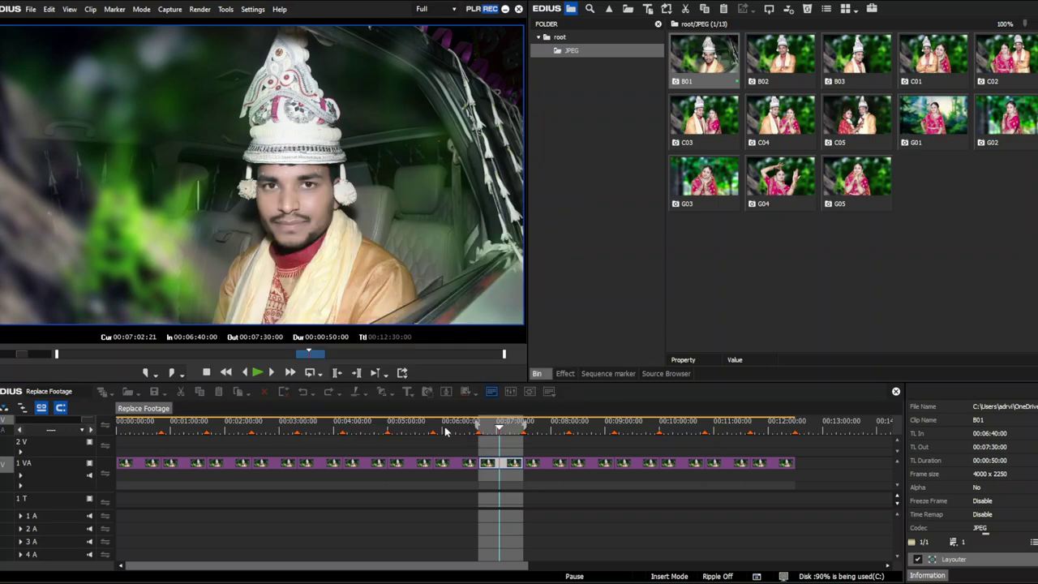
text(C04)
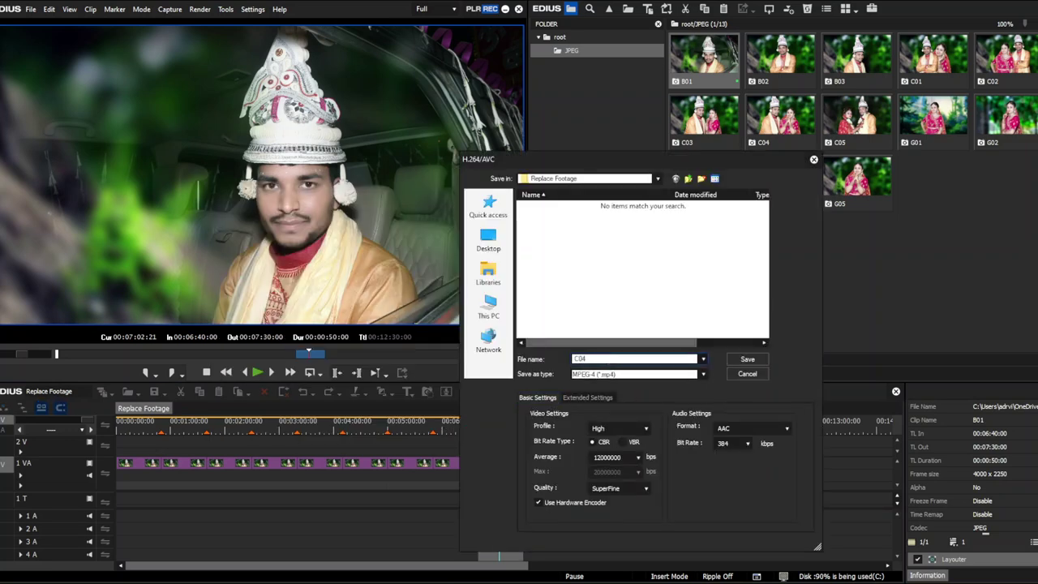
key(Return)
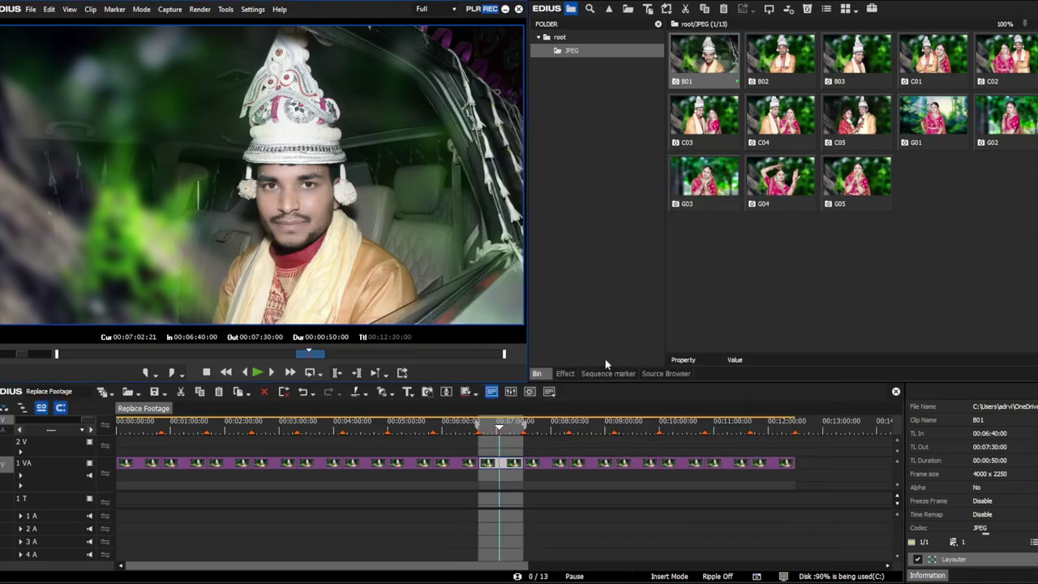
Set In and Out points at 00:07:30:00 and 00:08:20:00 around the tenth clip and add it to the batch list as C05.
click(549, 465)
key(z)
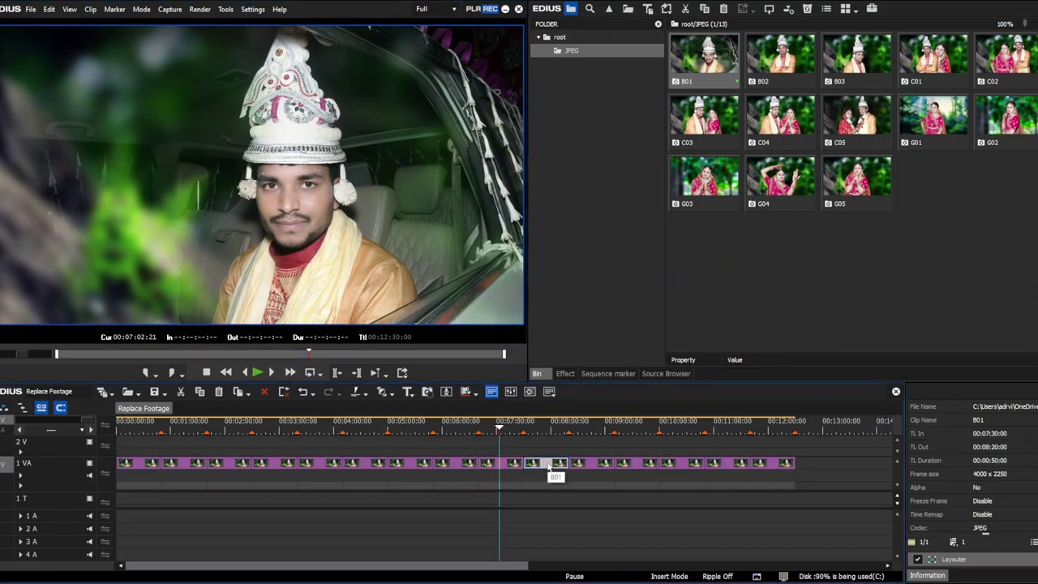
click(547, 430)
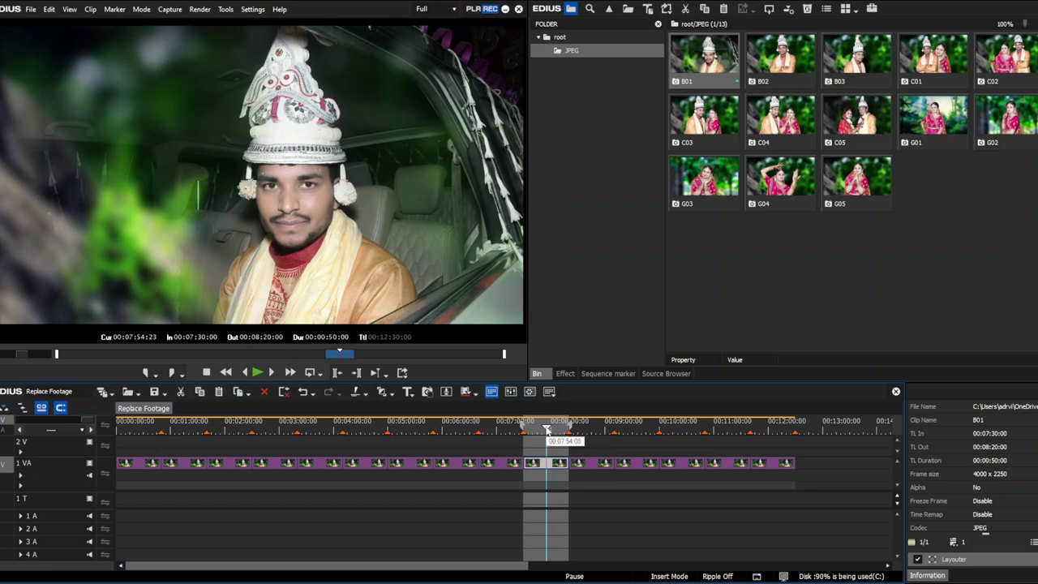
key(F11)
click(446, 430)
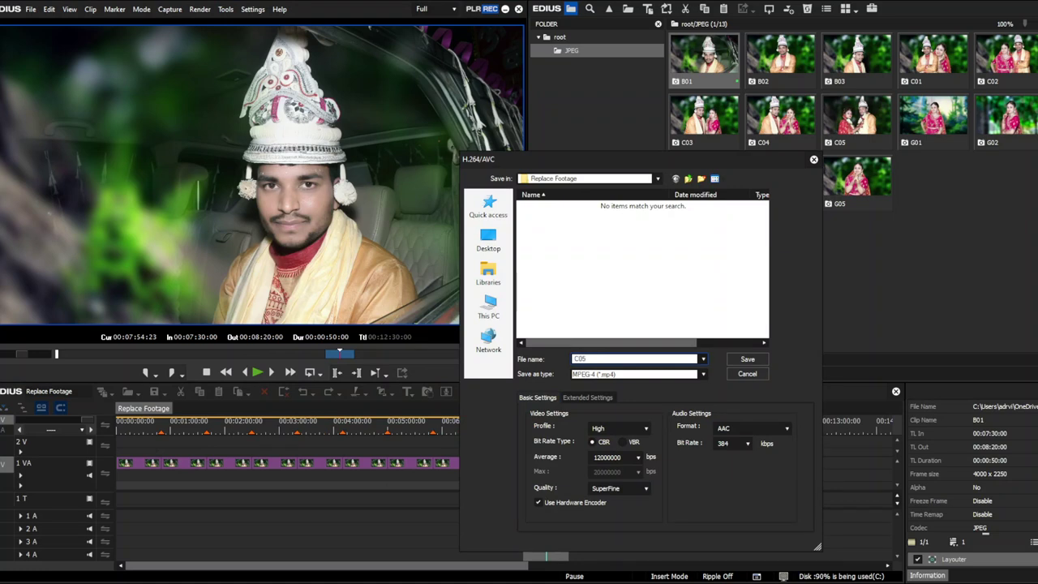
key(Return)
Replace the In and Out points with 00:08:20:00 and 00:09:10:00 around the eleventh clip and add it to the batch list as G01.
key(x)
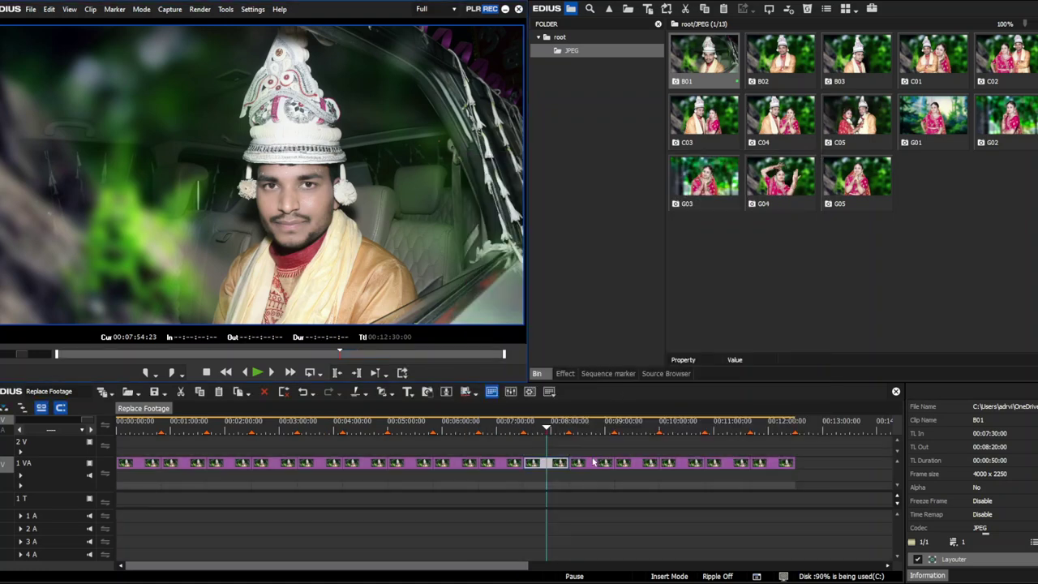
click(596, 430)
key(z)
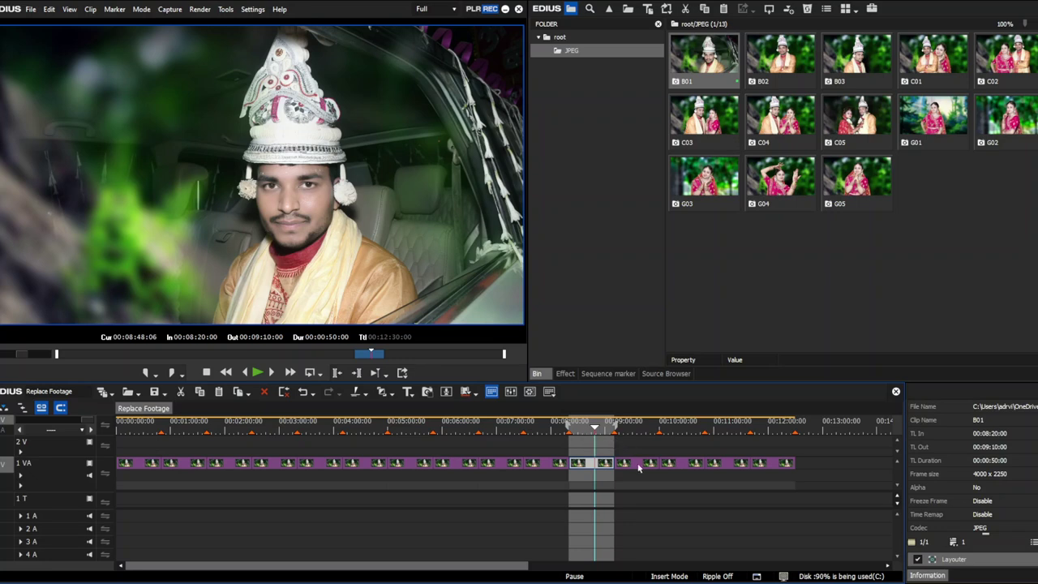
click(639, 434)
key(F11)
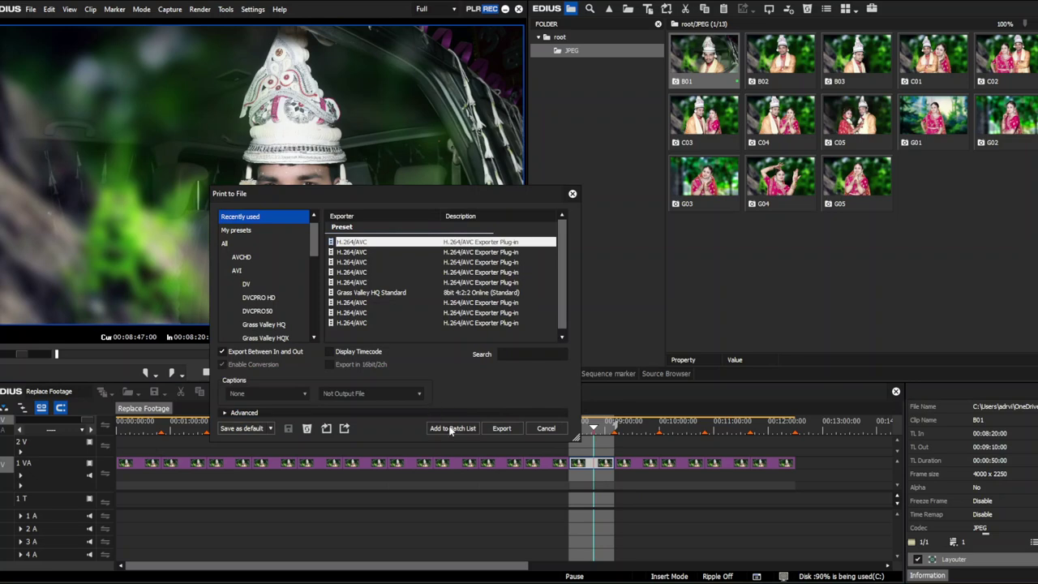
click(451, 428)
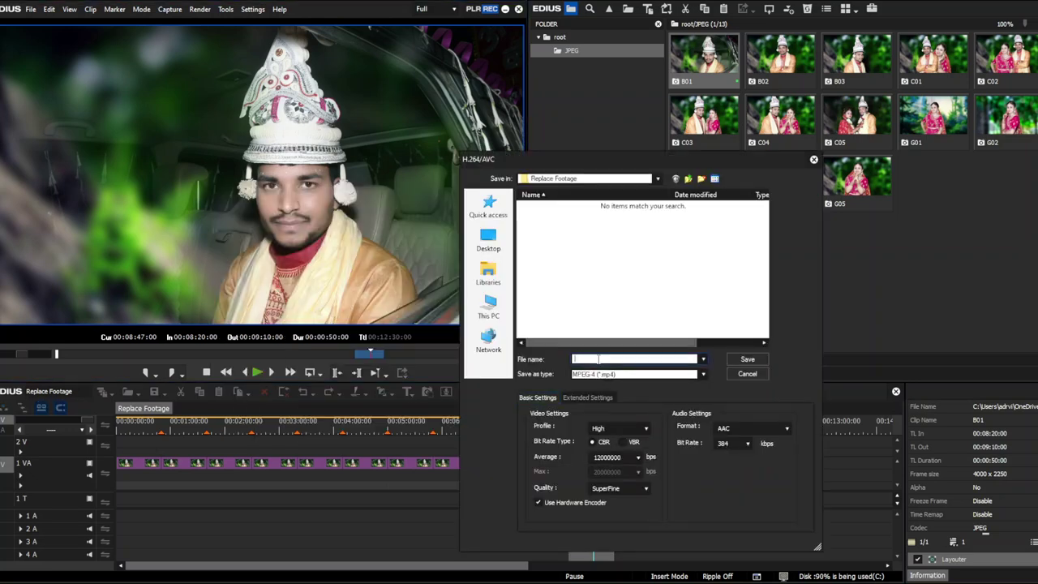
text(G01)
key(Return)
Set In and Out points at 00:09:10:00 and 00:10:00:00 around the twelfth clip and add it to the batch list as G02.
click(634, 433)
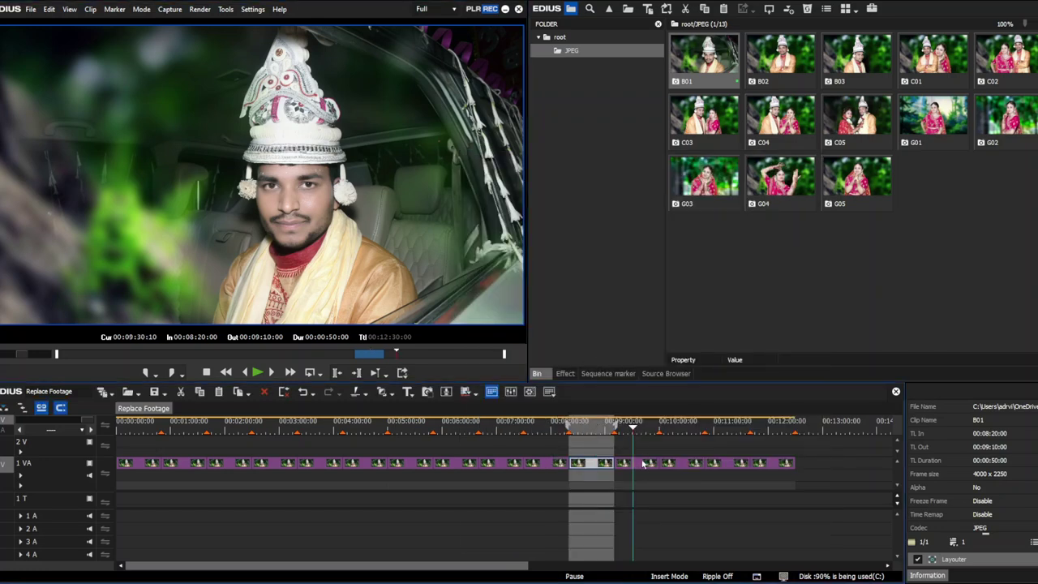
click(642, 464)
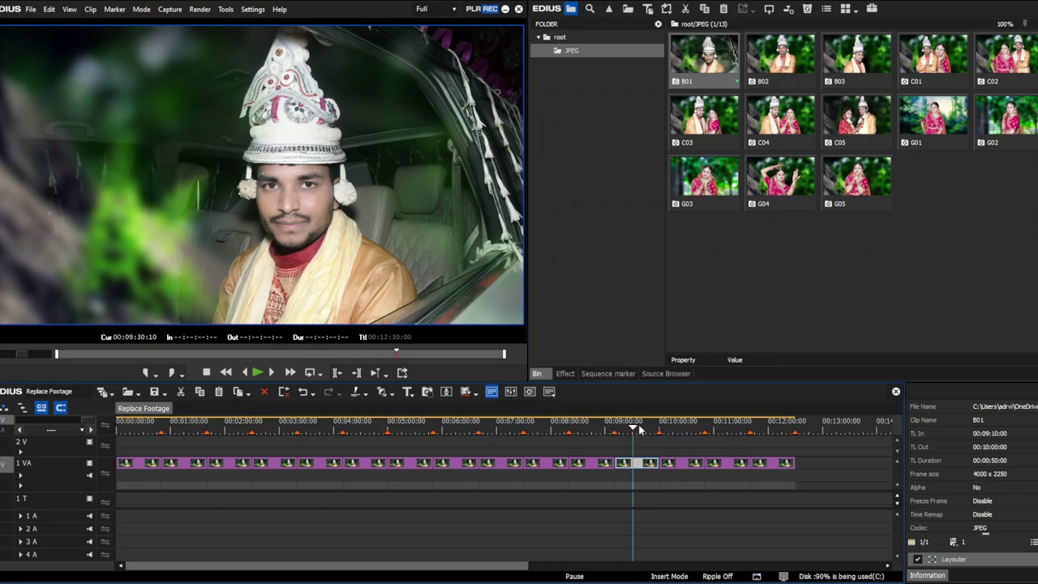
click(640, 430)
key(z)
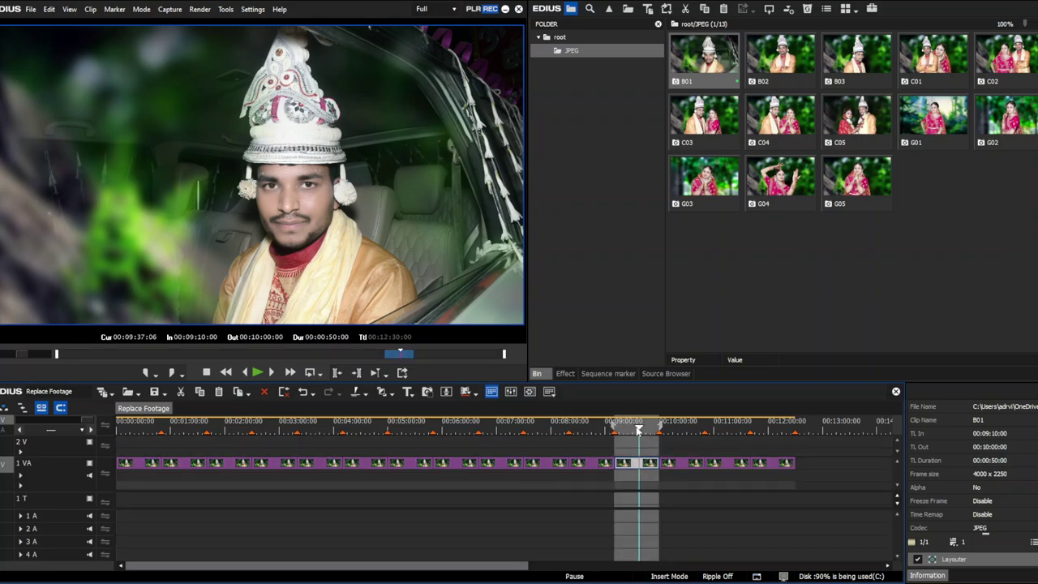
key(F11)
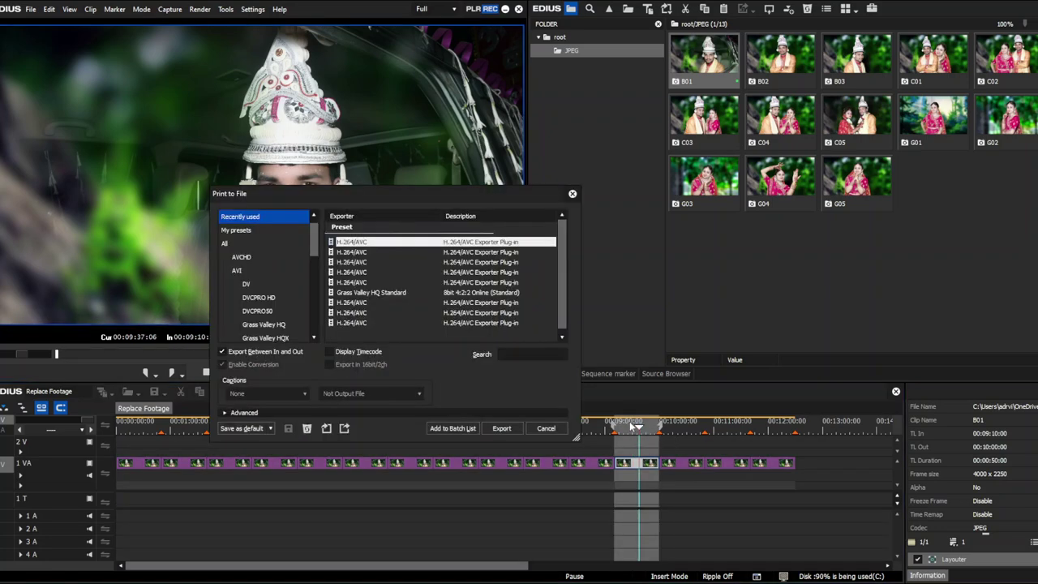
click(452, 428)
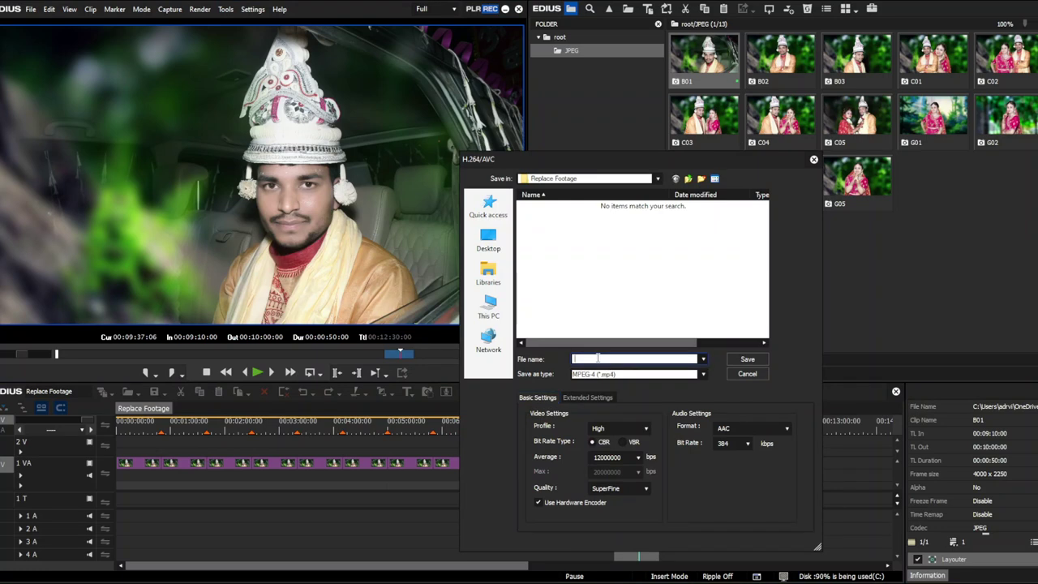
text(G02)
key(Return)
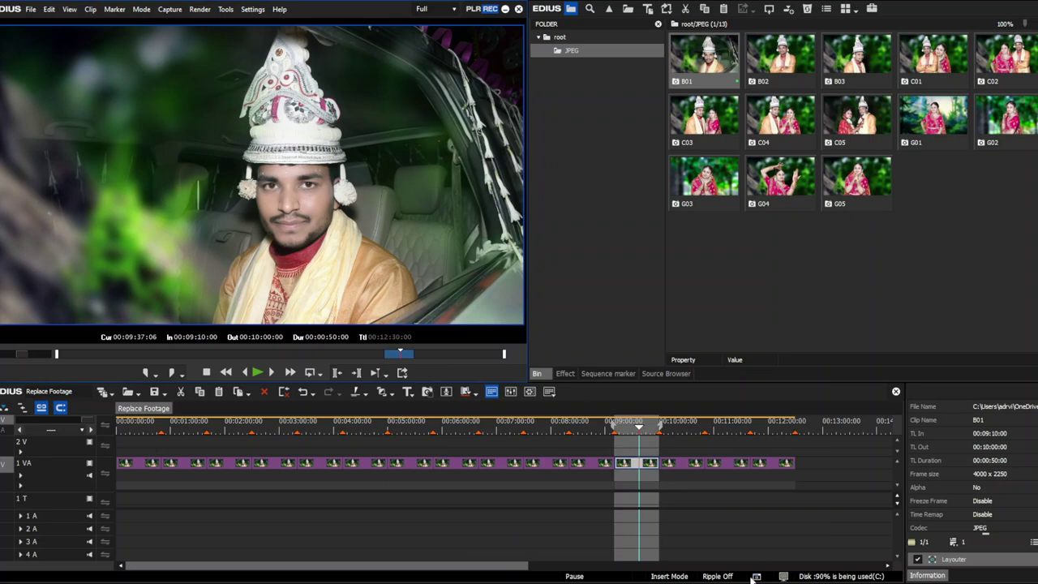
Mark the thirteenth clip from 00:10:00:00 to 00:10:50:00 and add that range to the batch list as an H.264/AVC export named G03.
click(678, 463)
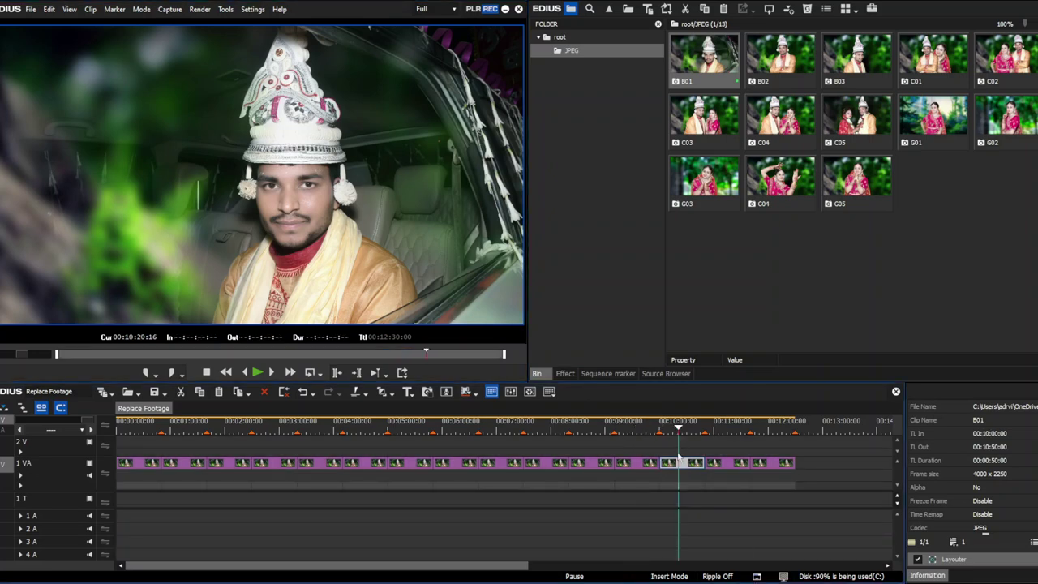
click(688, 429)
key(z)
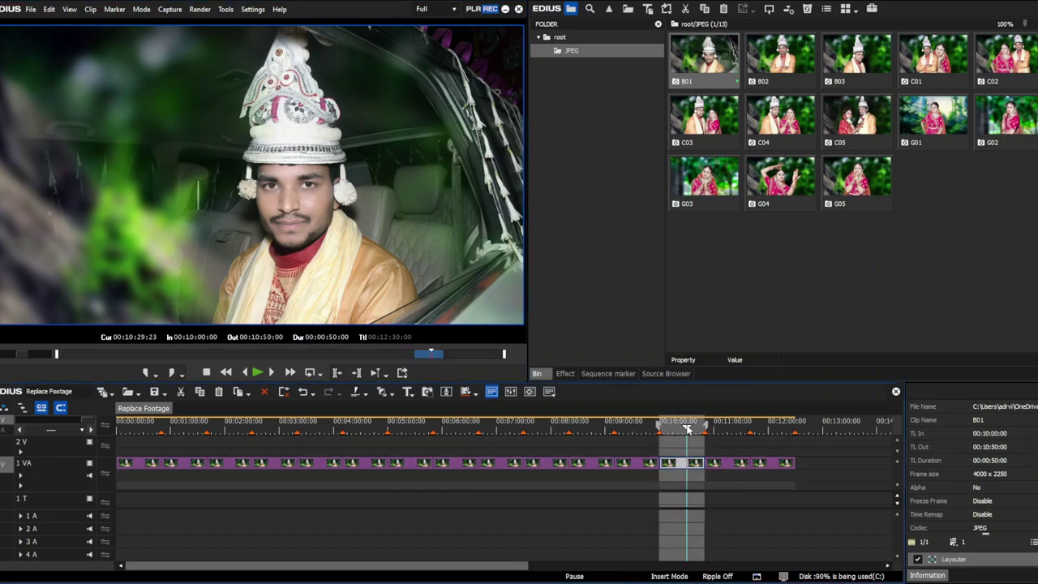
key(F11)
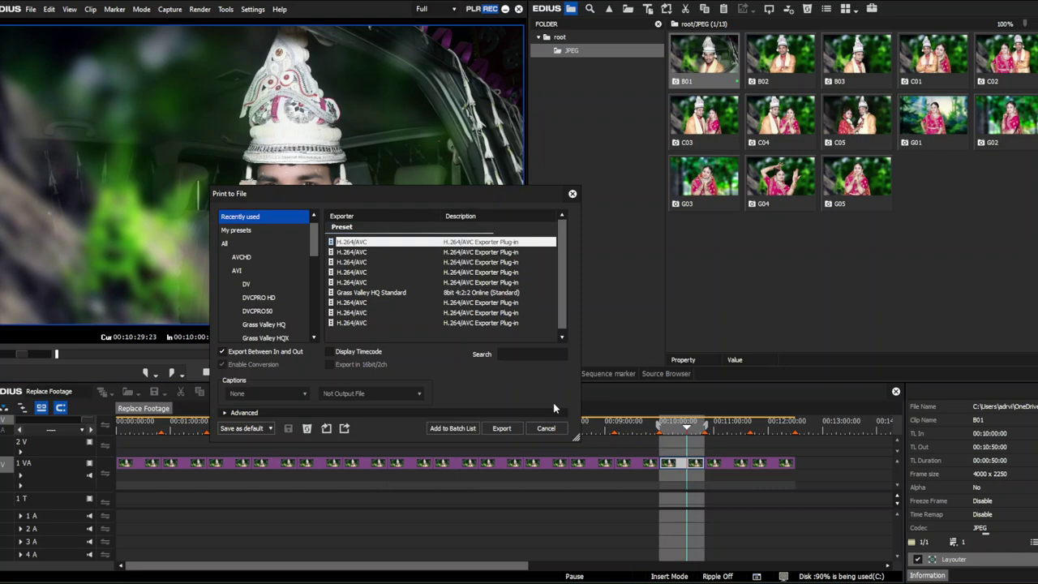
click(457, 427)
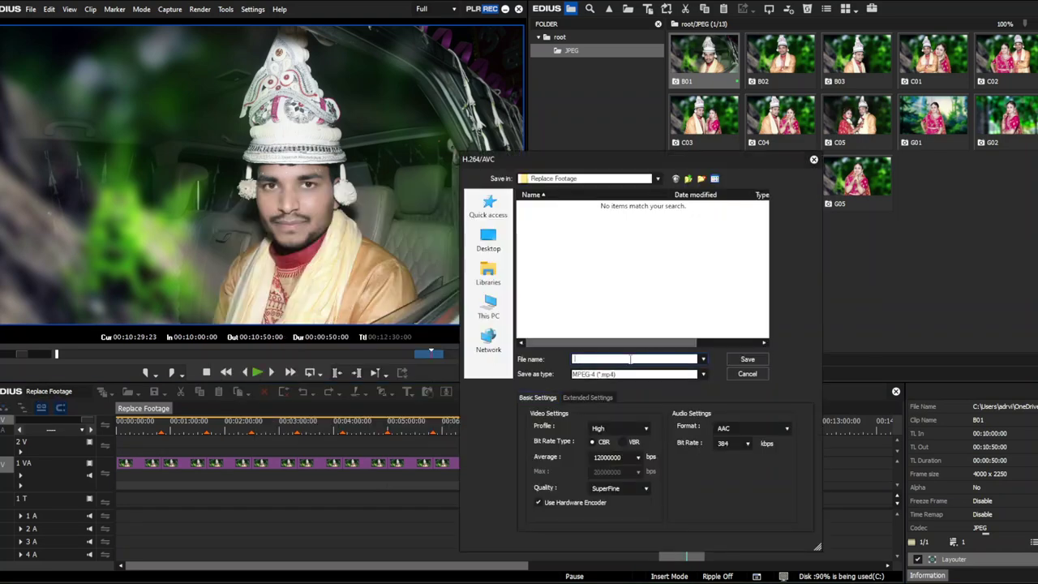
text(G03)
key(Return)
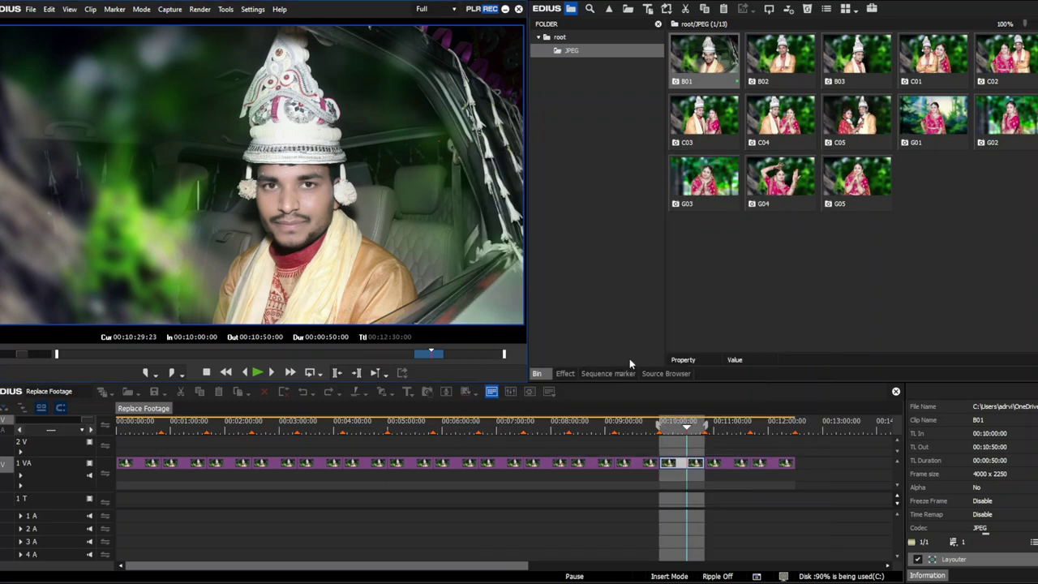
Mark the fourteenth clip from 00:10:50:00 to 00:11:40:00 and add that range to the batch list as an H.264/AVC export named G04.
click(731, 467)
key(z)
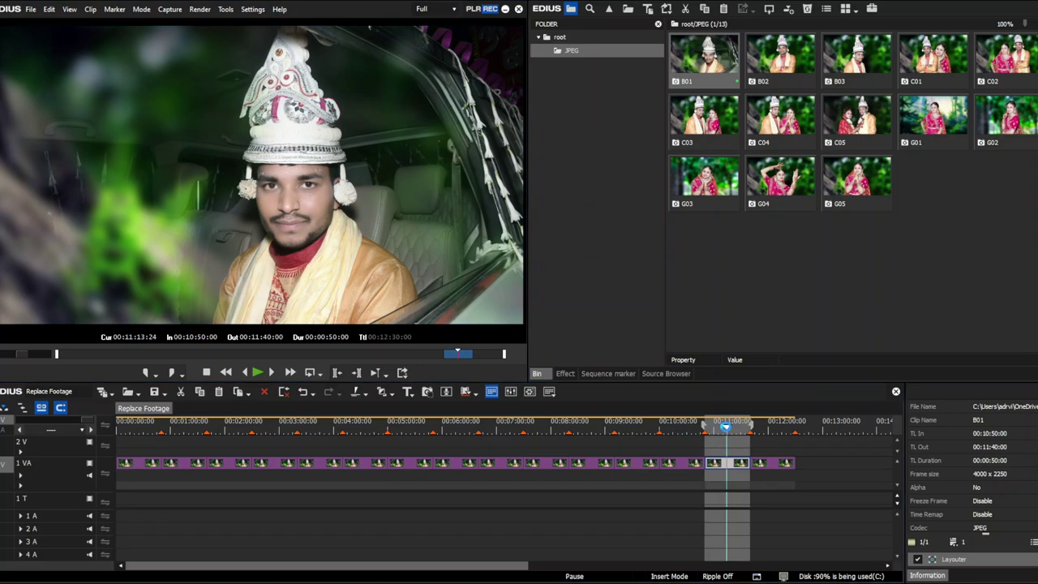
key(F11)
key(Return)
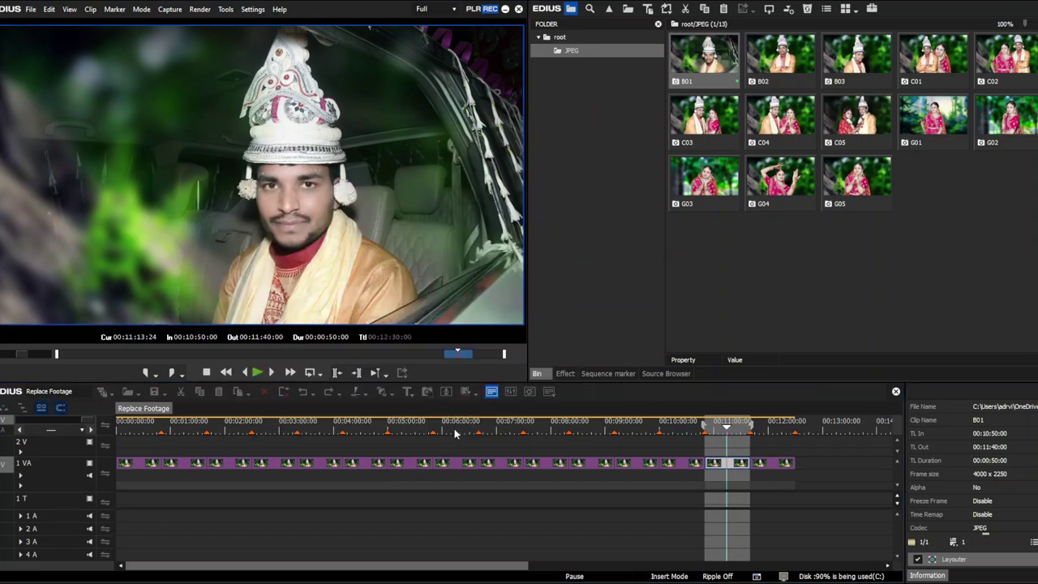
text(G04)
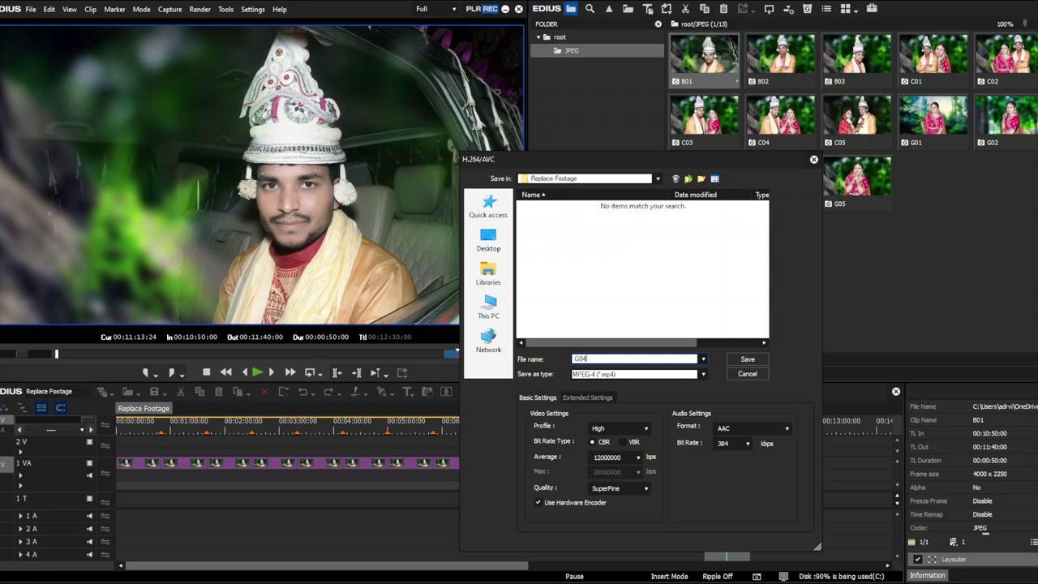
key(Return)
Set In and Out points at 00:11:40:00 and 00:12:30:00 around the last clip and add it to the batch list as G05.
click(769, 466)
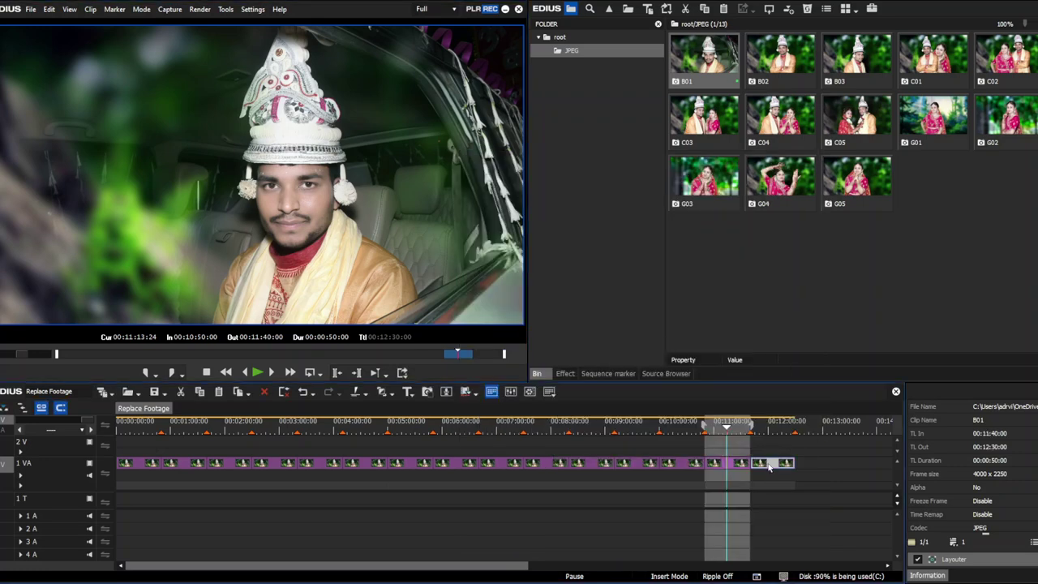
key(alt+x)
click(772, 428)
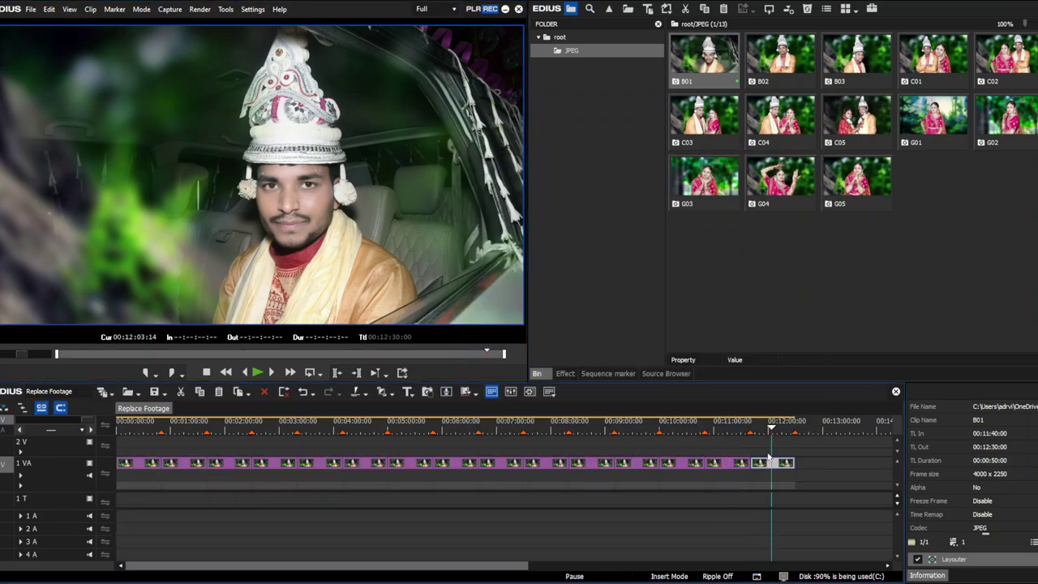
click(768, 430)
key(z)
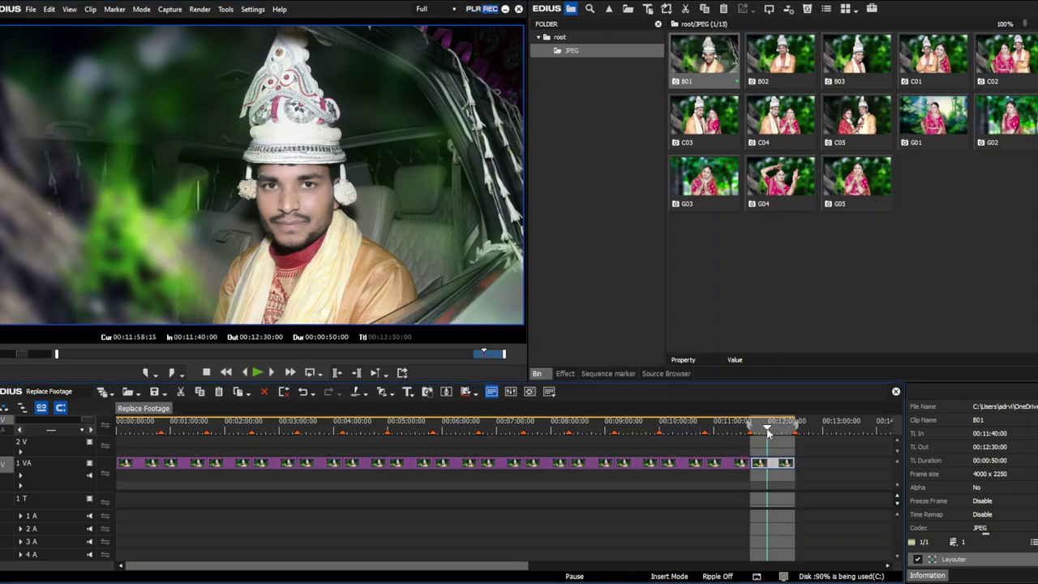
key(F11)
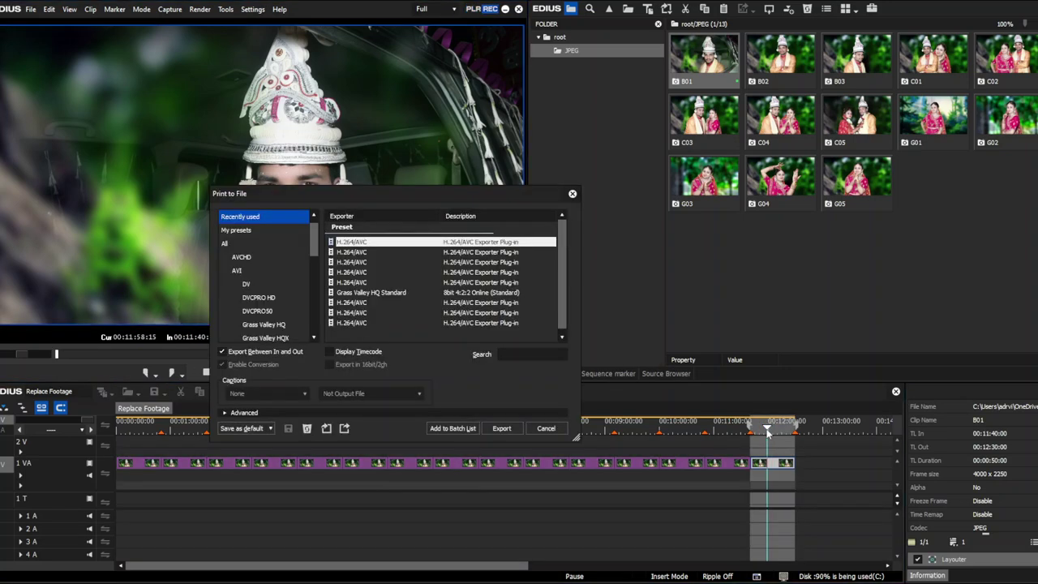
click(452, 430)
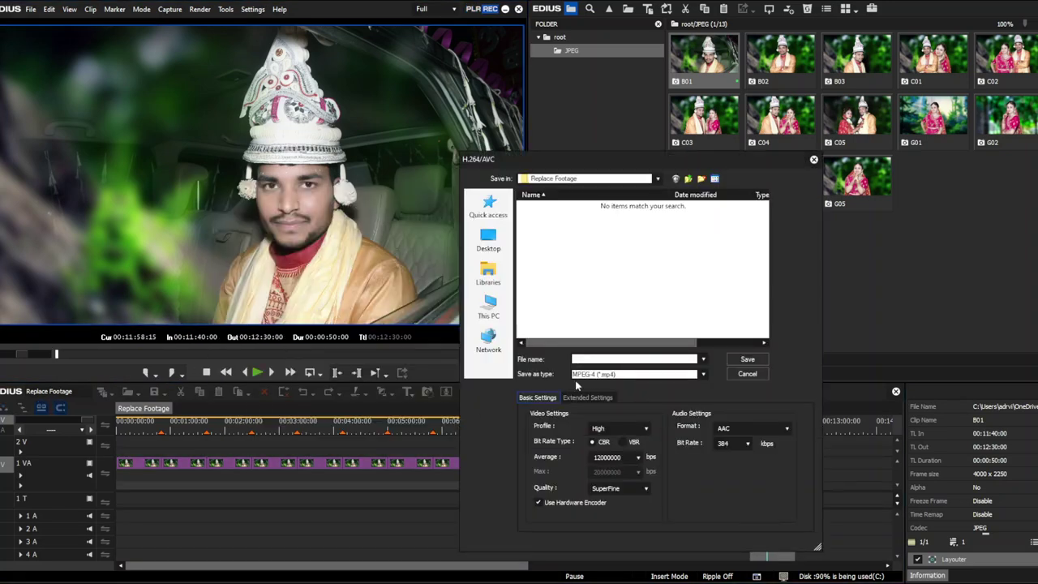
click(613, 359)
text(G05)
key(Return)
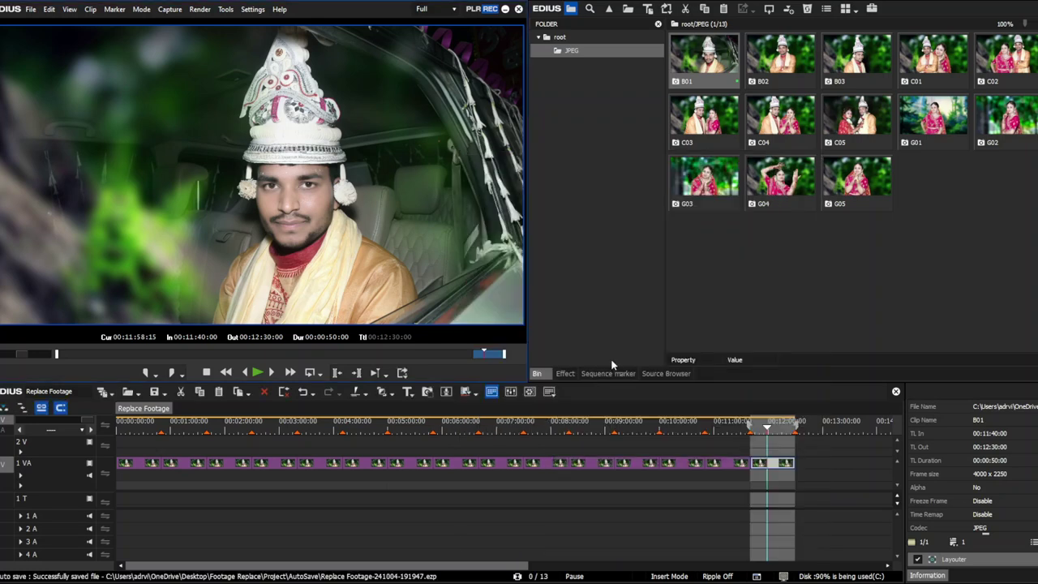
Clear the In and Out points around the last clip and move the playhead back to about 00:03:39 on the timeline.
mouse_move(746, 434)
mouse_down()
mouse_move(135, 442)
mouse_move(260, 460)
mouse_move(622, 476)
mouse_up()
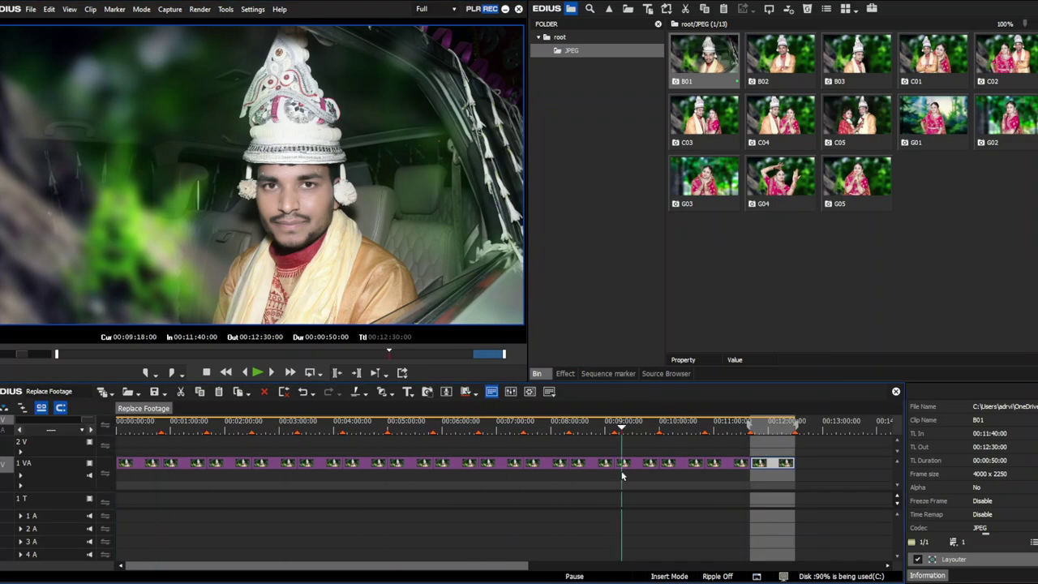
key(alt+x)
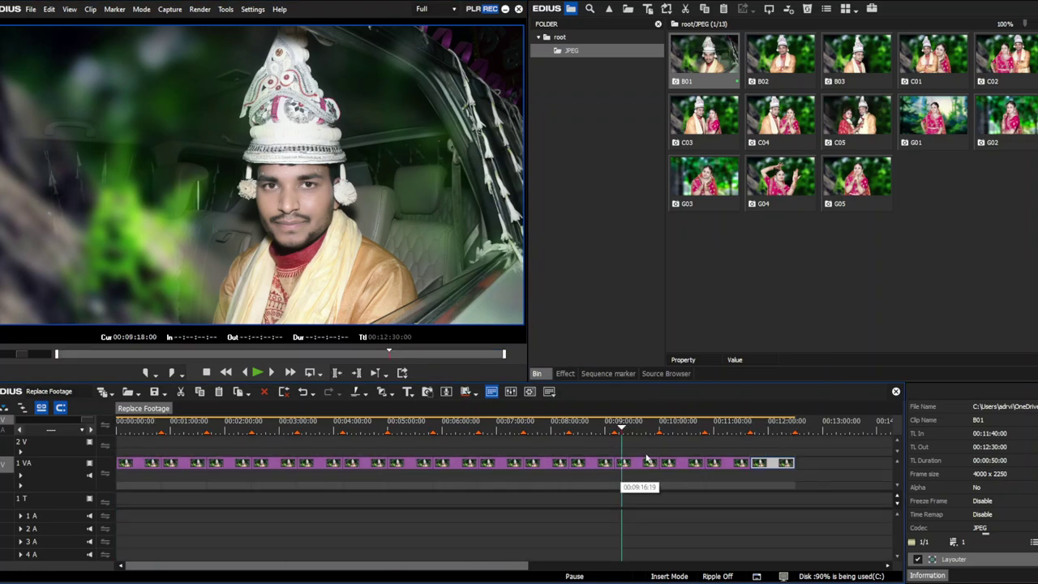
drag(533, 427, 316, 447)
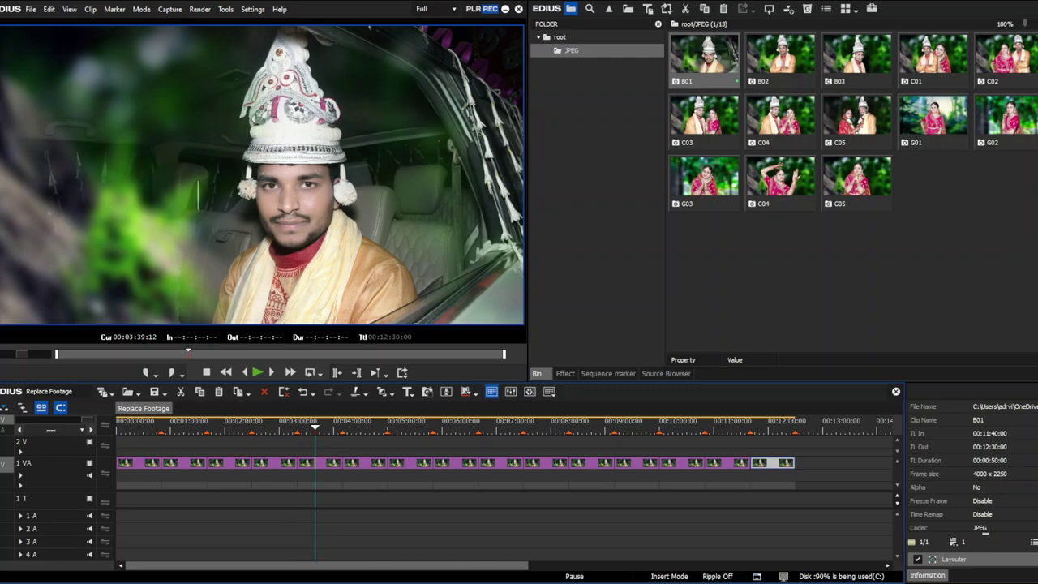
Check the names of the B, C and G footage files in the 01=Song Footage folder in File Explorer, and return to EDIUS.
mouse_move(247, 583)
click(252, 560)
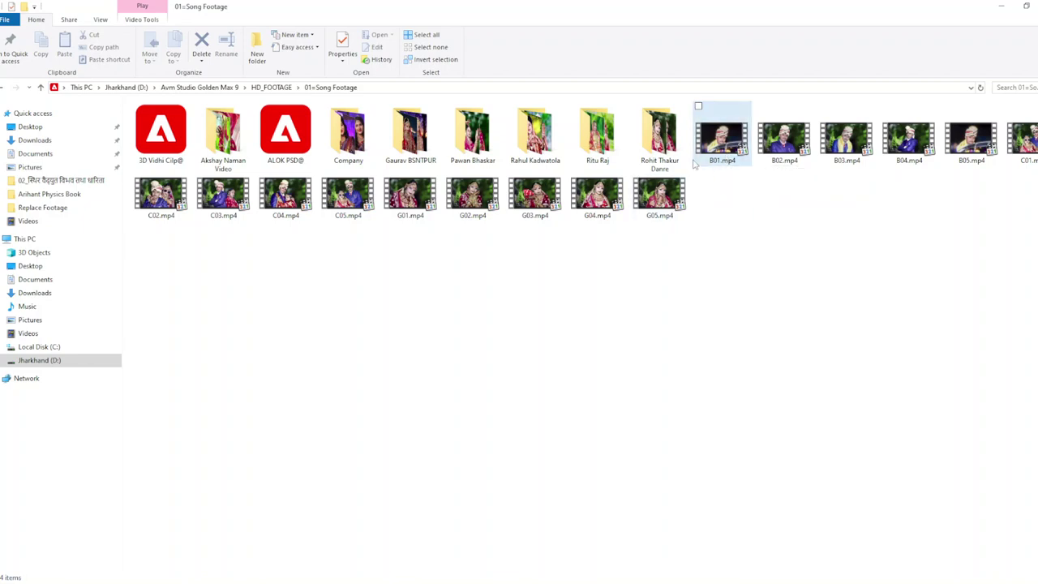
click(782, 147)
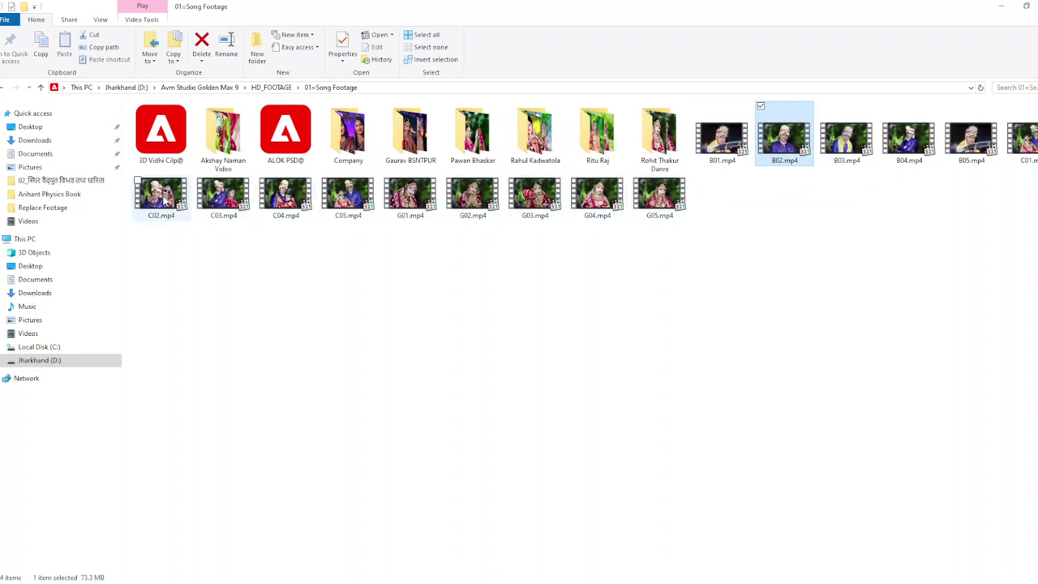
click(227, 203)
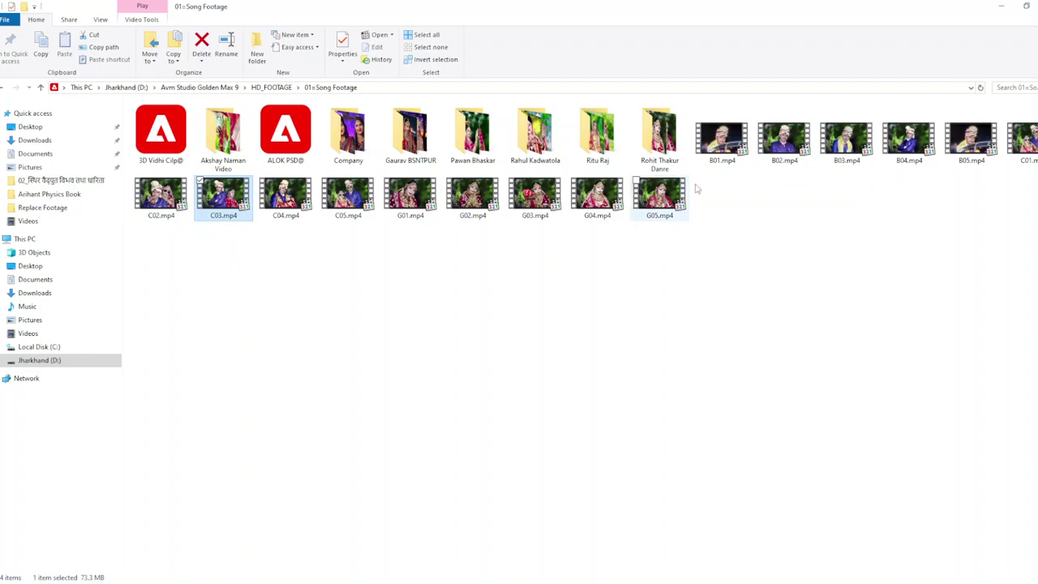
click(732, 152)
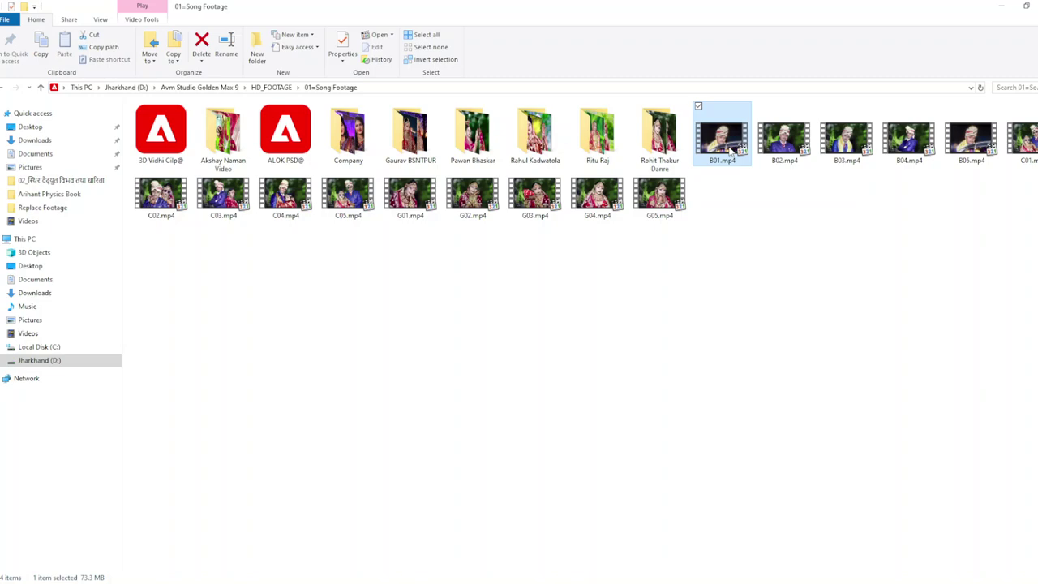
click(1001, 7)
click(367, 429)
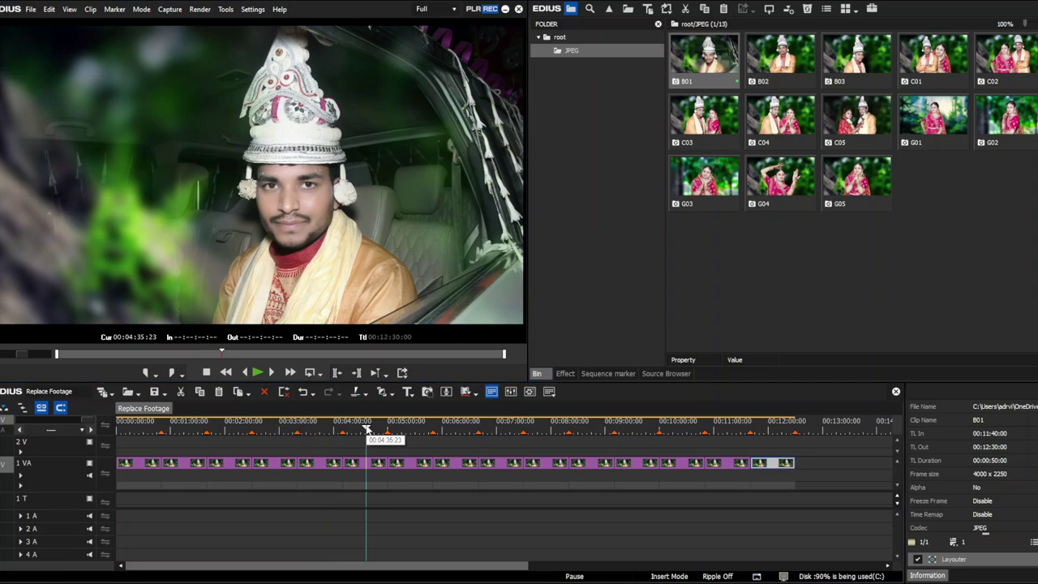
key(F11)
click(461, 430)
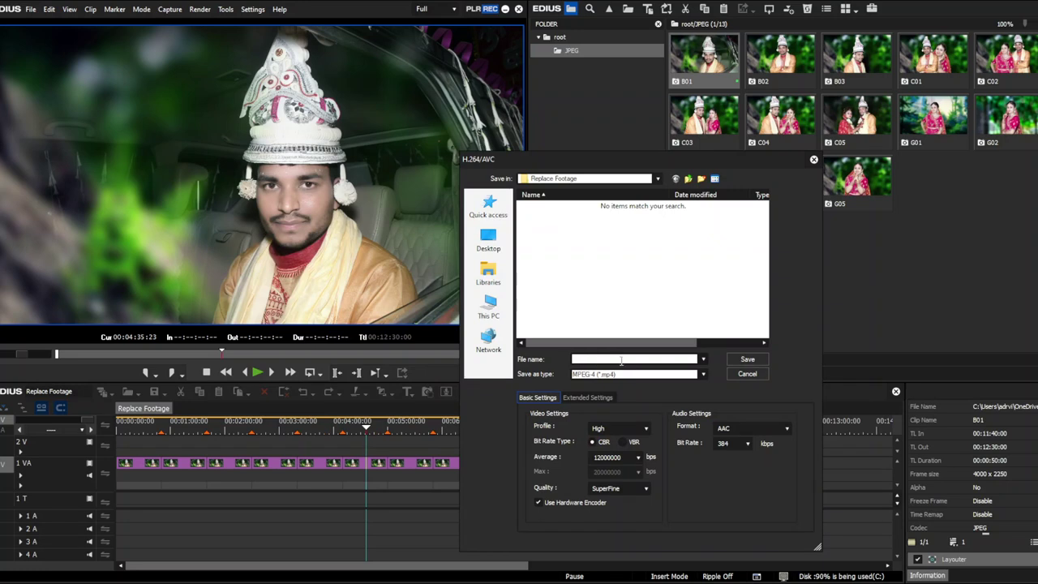
click(738, 374)
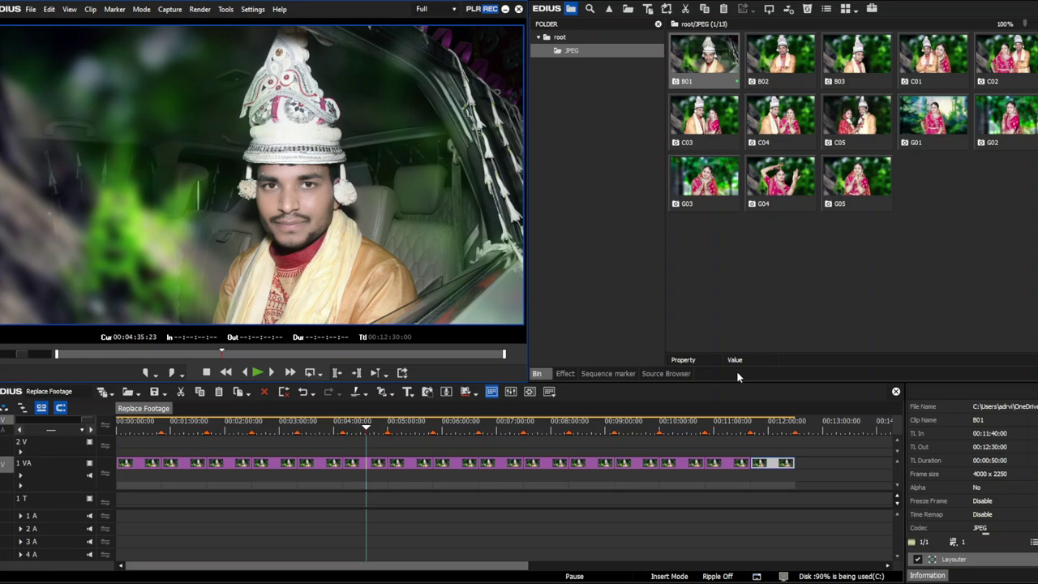
Place the playhead at about 00:02:07 on the timeline and save the project.
click(296, 423)
drag(284, 428, 118, 427)
drag(211, 573, 178, 547)
click(232, 428)
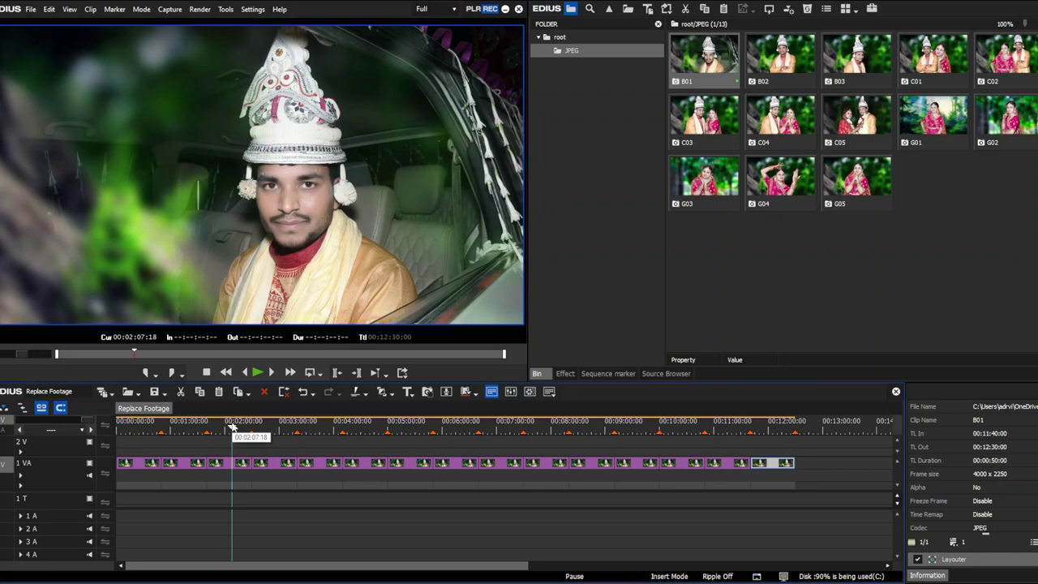
key(ctrl+s)
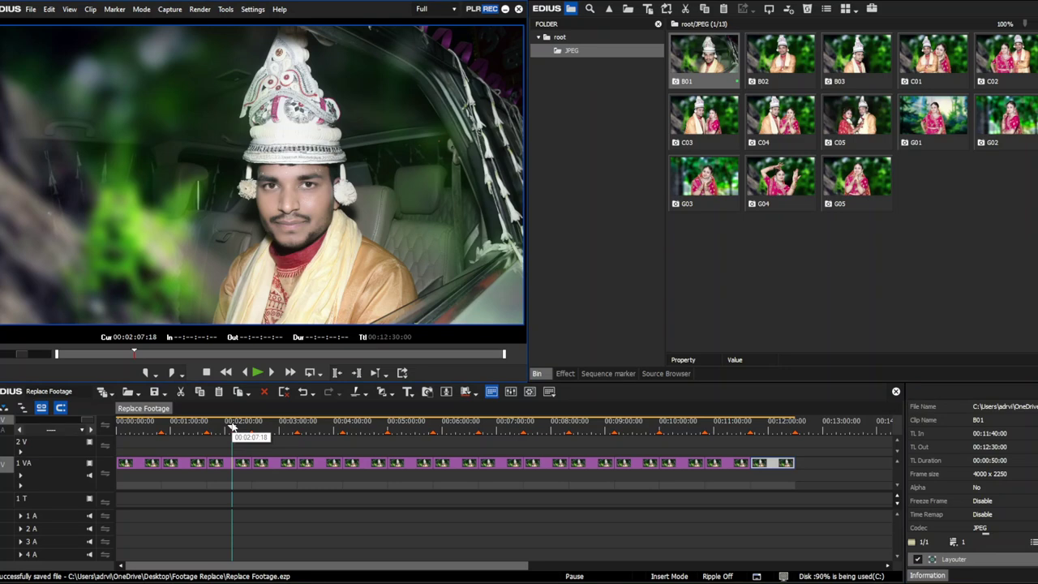
Set In and Out points around the third clip, from 00:01:40:00 to 00:02:30:00, and return the playhead to the timeline start.
click(271, 428)
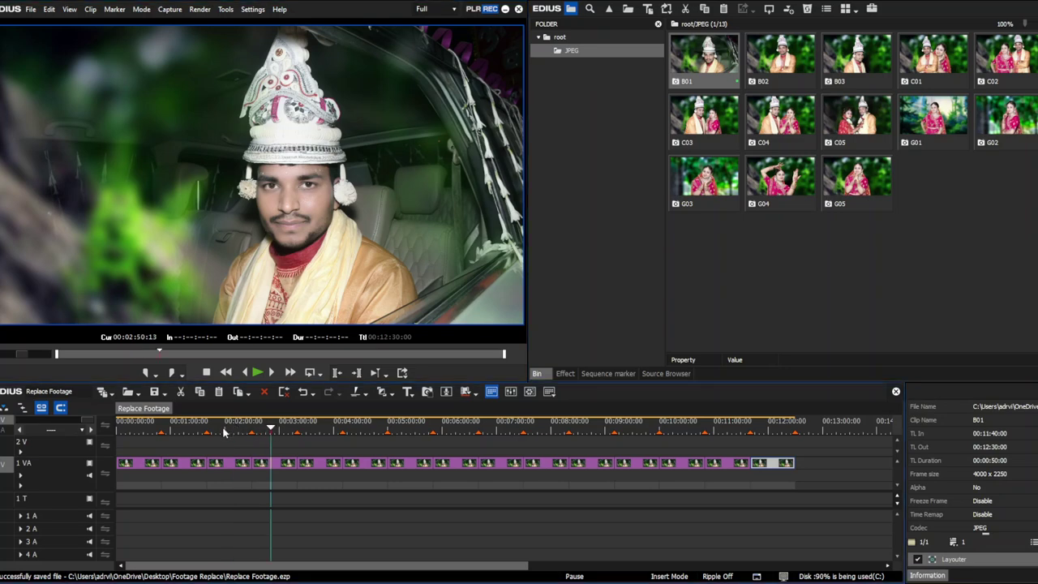
click(230, 462)
click(228, 429)
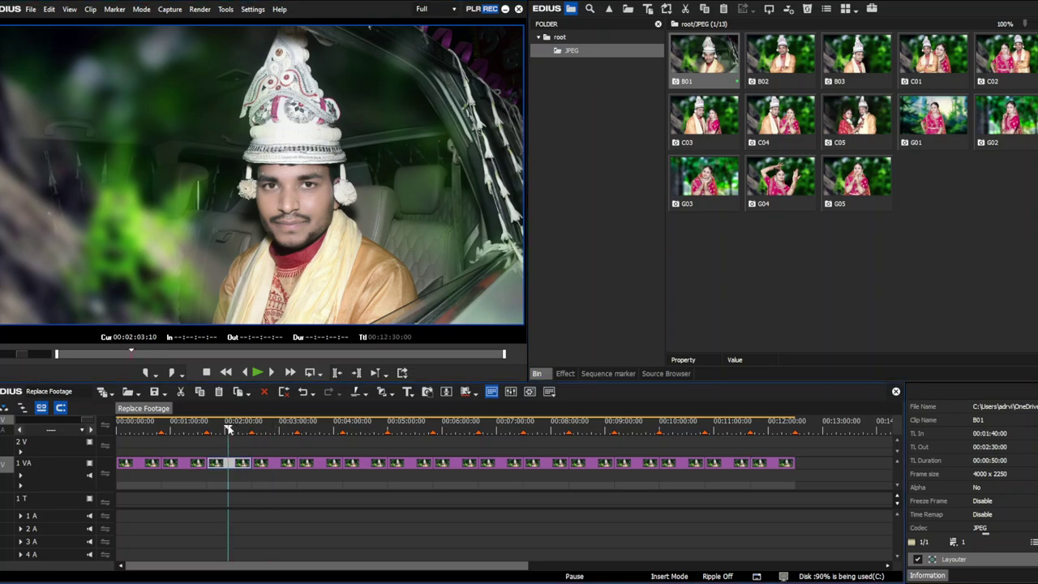
key(z)
key(F11)
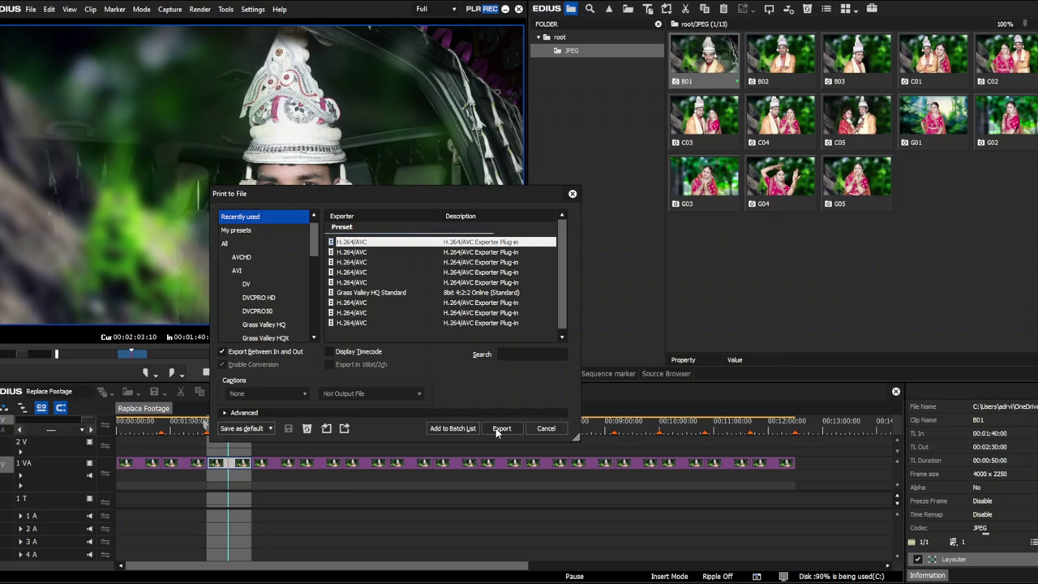
click(547, 428)
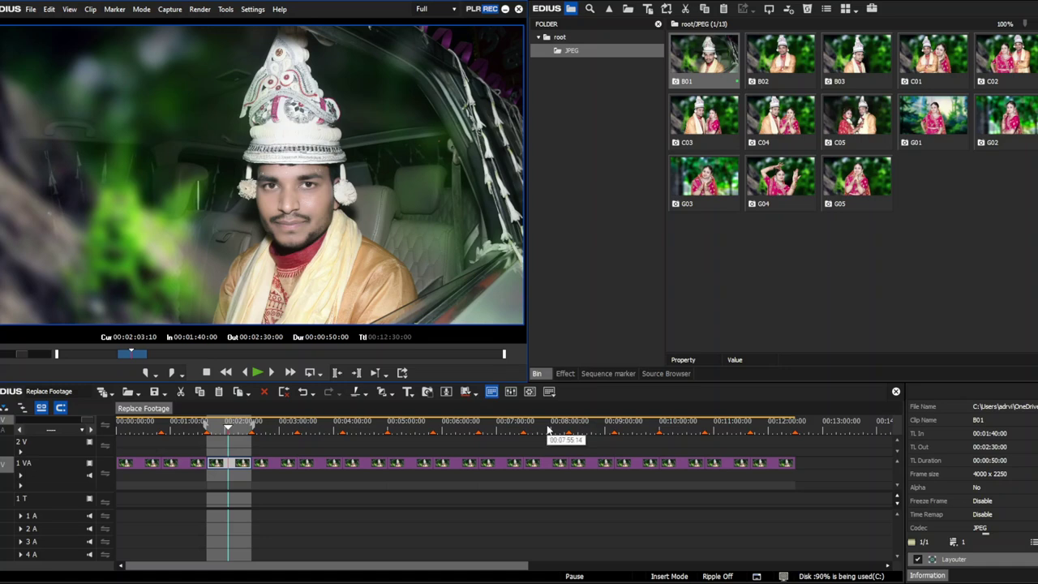
drag(495, 430, 71, 478)
Check the contents of the Replace Footage folder on the Desktop in File Explorer, and return to EDIUS.
mouse_move(243, 583)
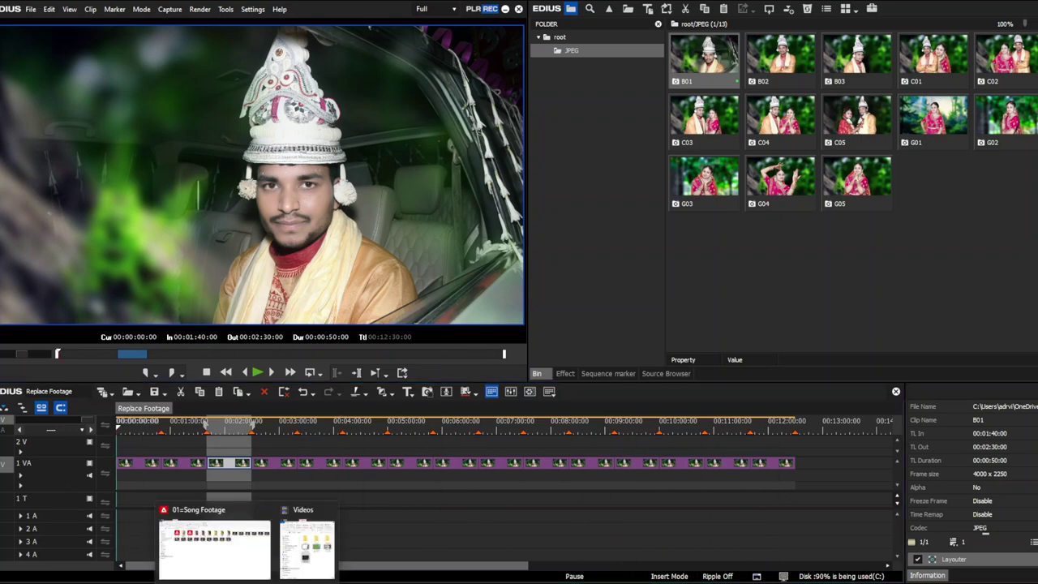
click(315, 558)
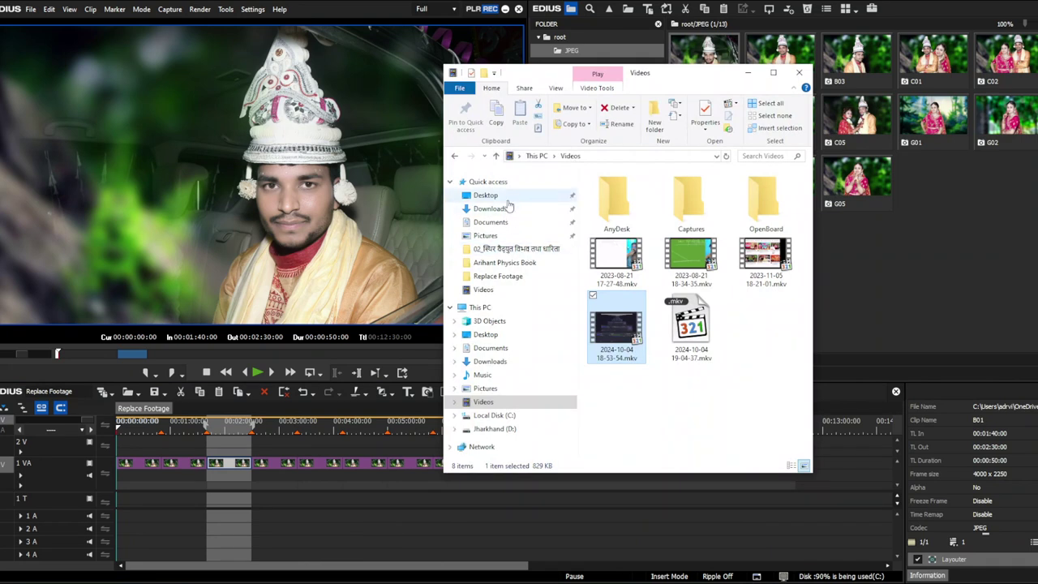
click(506, 200)
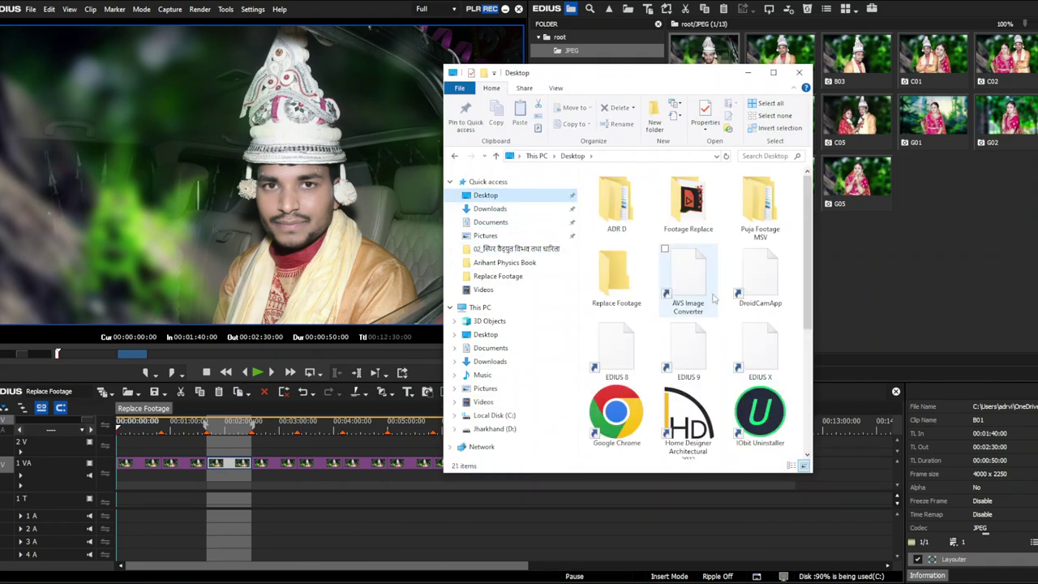
double_click(621, 275)
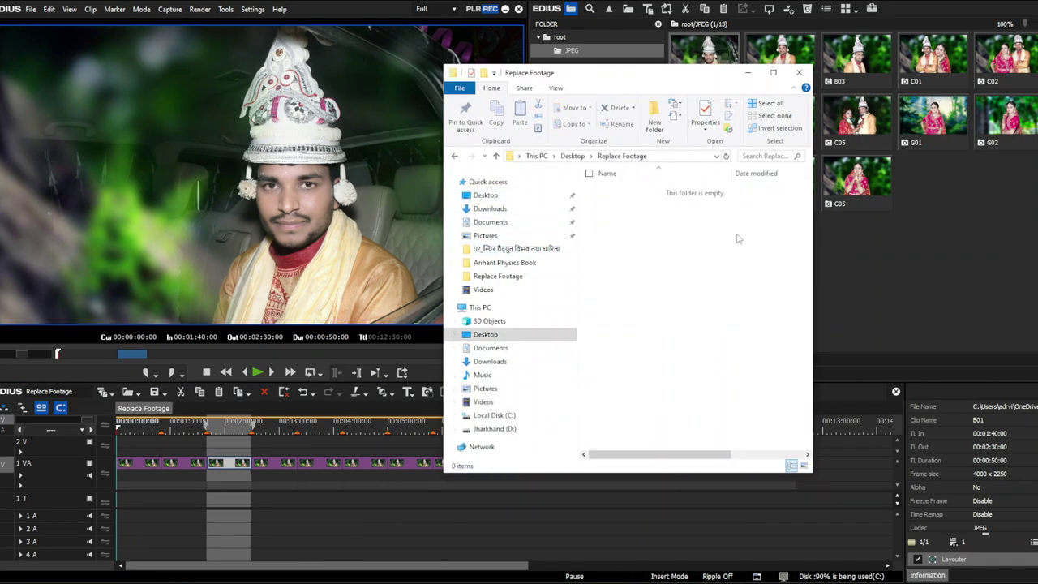
click(748, 72)
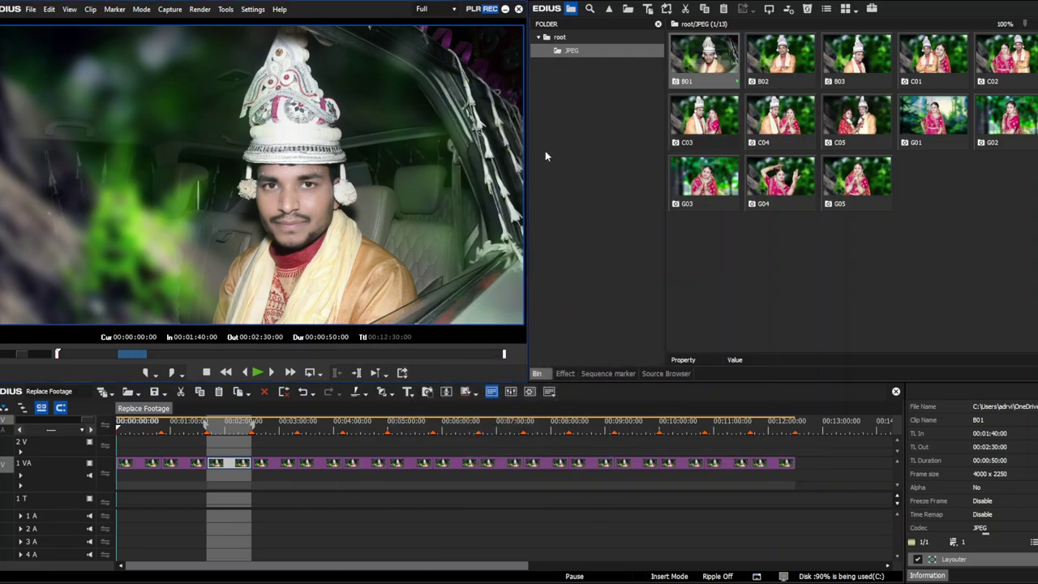
Open the Batch Export list of queued clip exports.
click(30, 9)
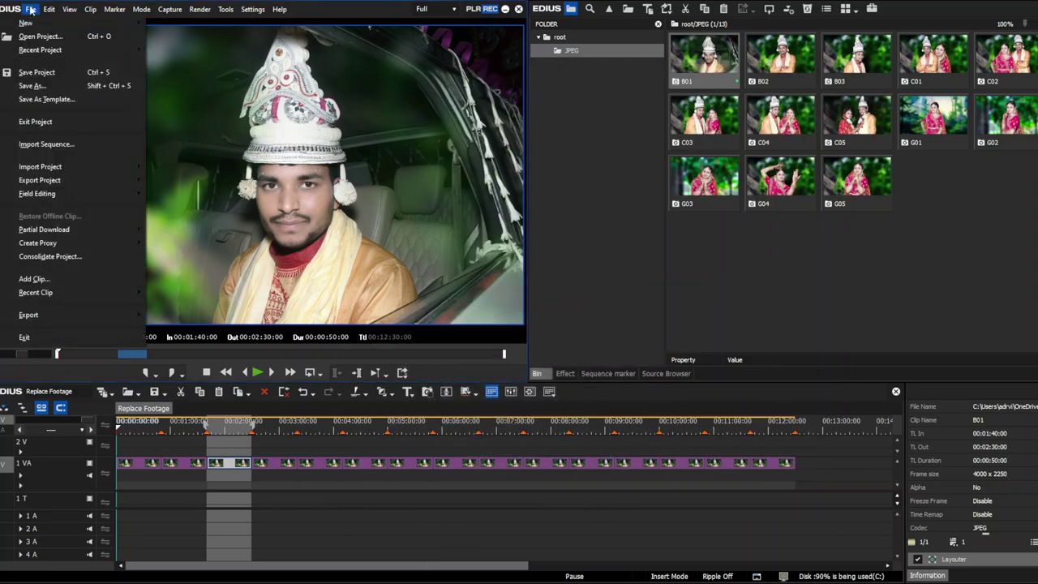
mouse_move(49, 316)
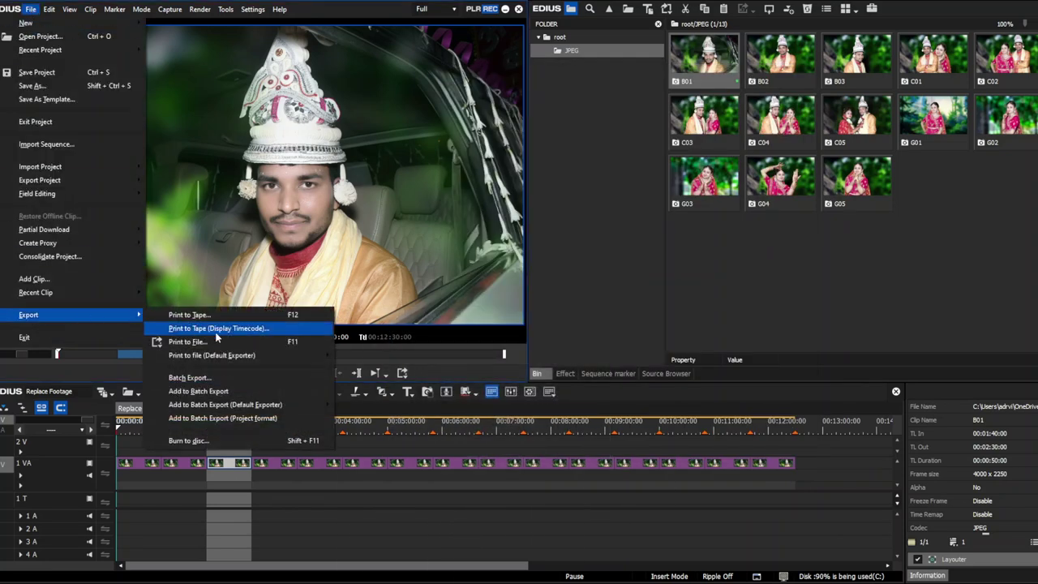
click(190, 378)
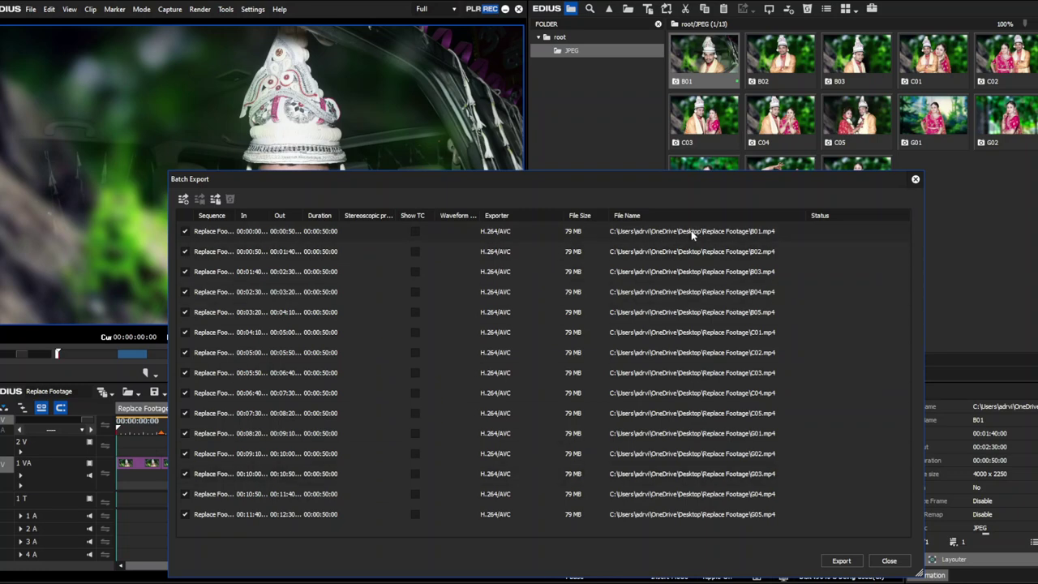
Review the output file settings and available save locations of the B01 batch entry, and return to the batch list.
click(784, 234)
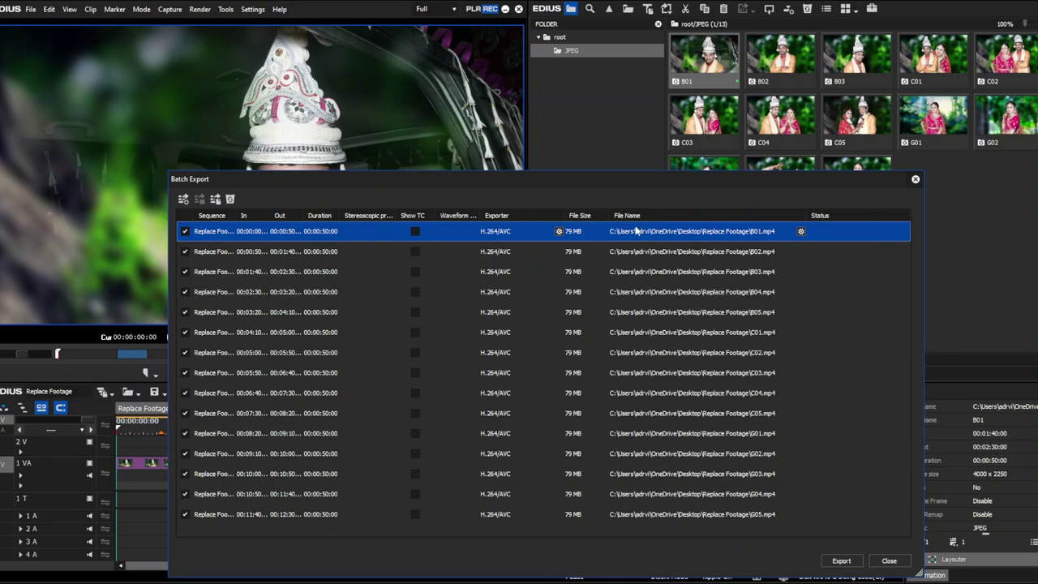
click(801, 232)
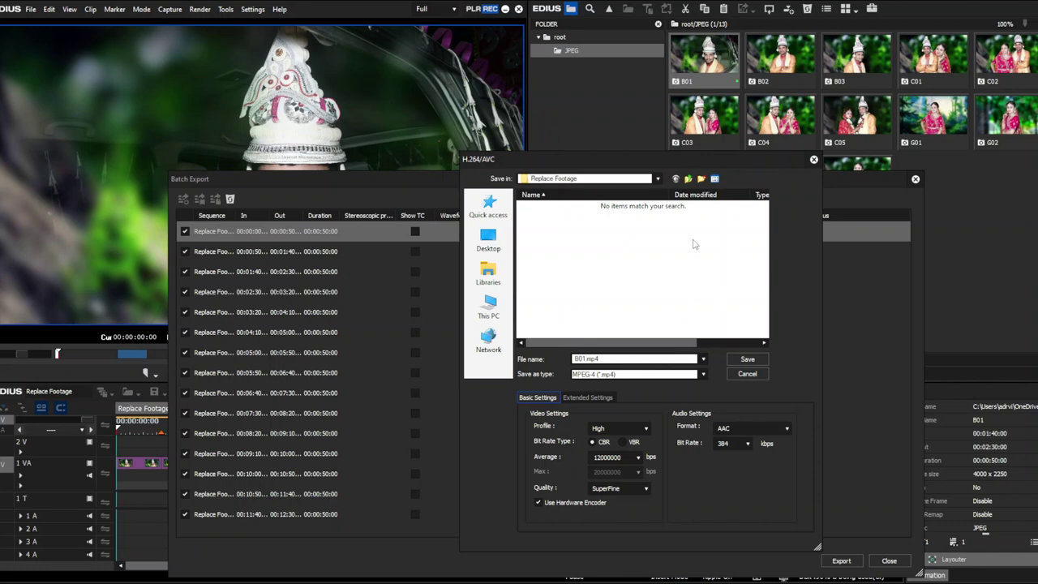
click(486, 311)
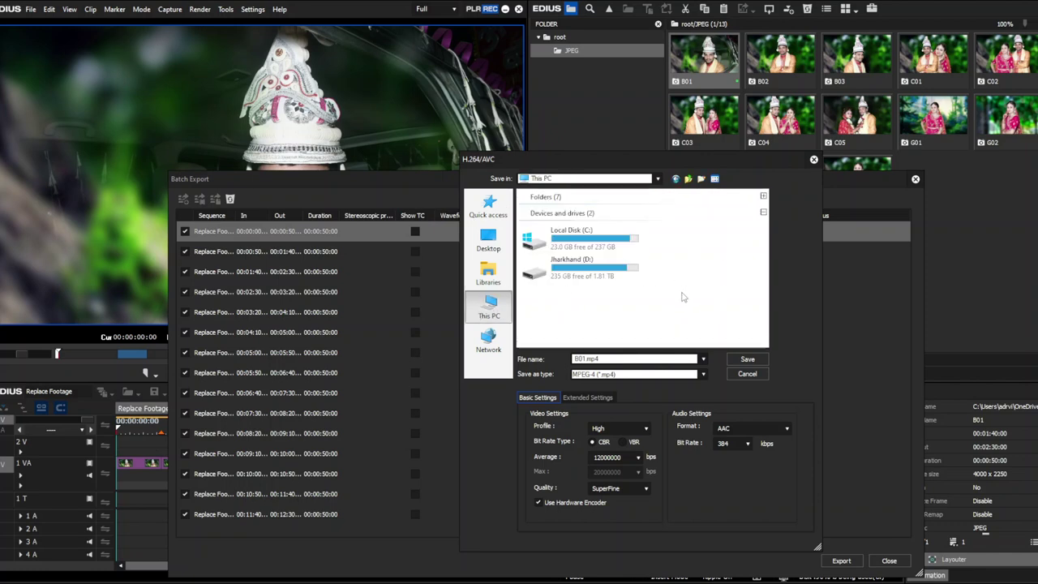
click(749, 359)
click(815, 228)
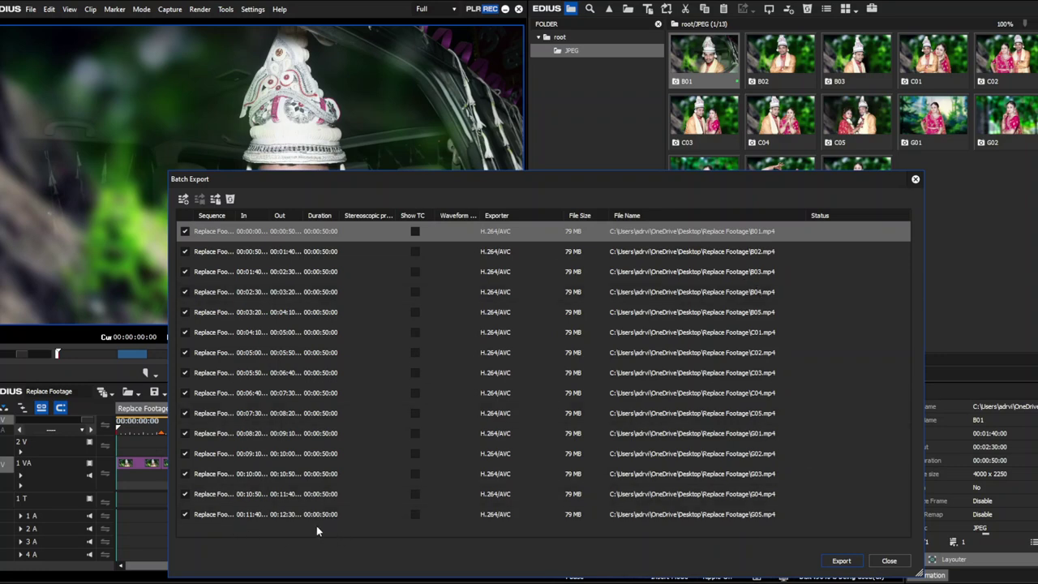
Select all entries from B01 to G05 in the batch list and export them.
drag(369, 525, 202, 227)
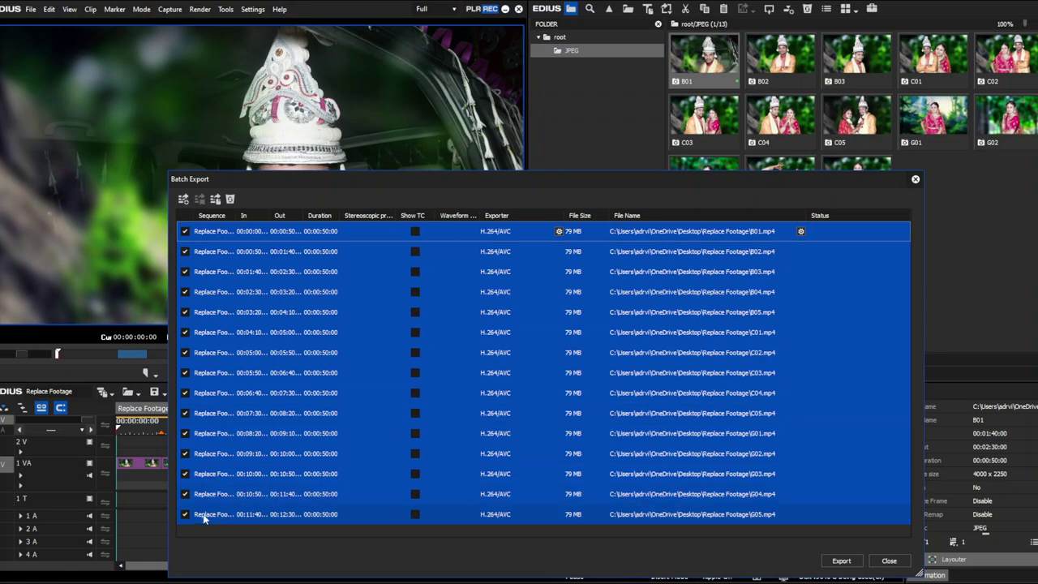
click(844, 561)
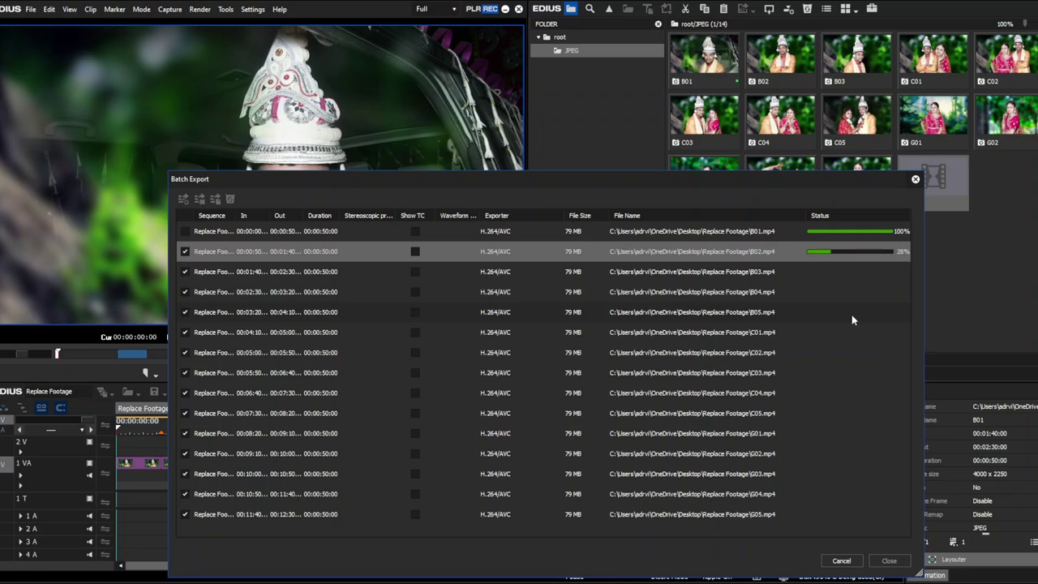
drag(737, 179, 789, 83)
Switch to the Replace Footage folder in File Explorer, show its files as large icons and refresh the view.
mouse_move(247, 579)
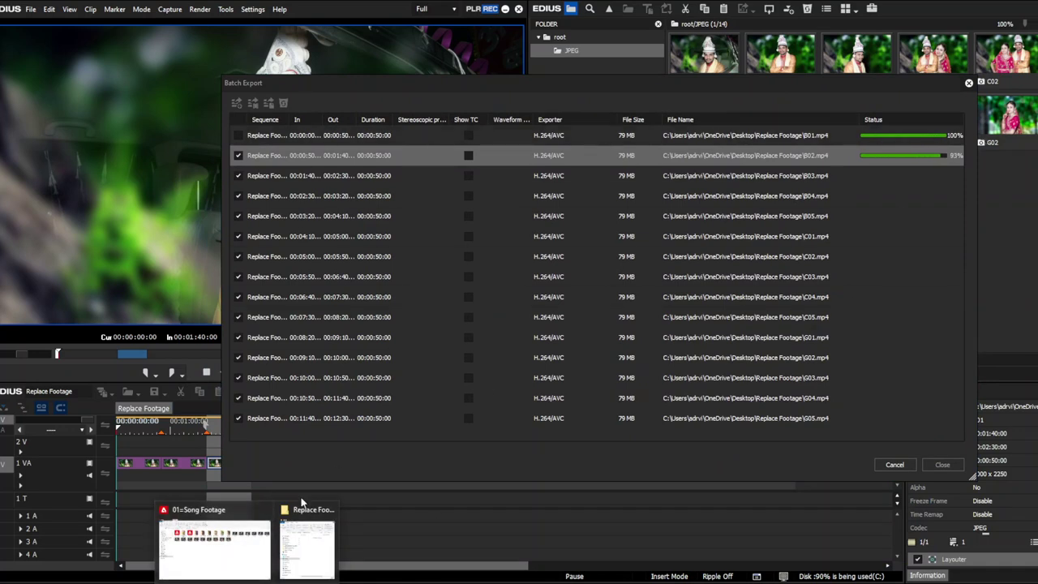
click(317, 556)
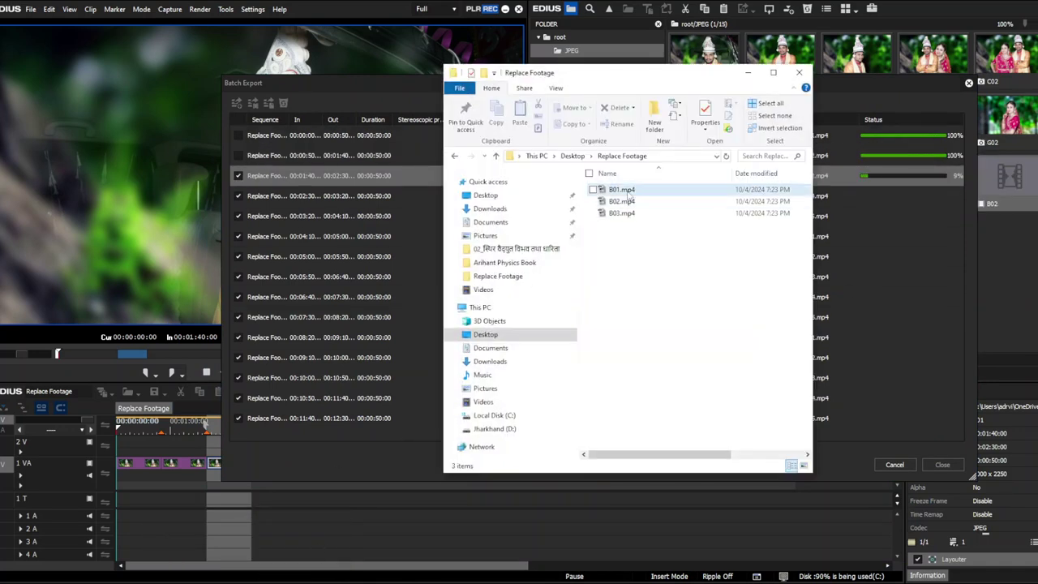
click(557, 88)
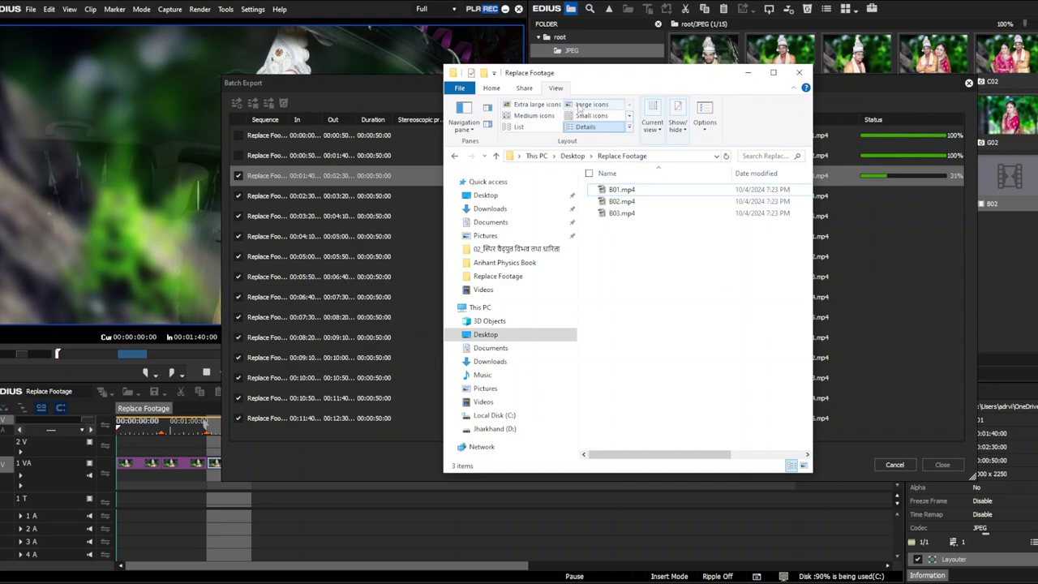
click(581, 107)
right_click(721, 321)
click(750, 369)
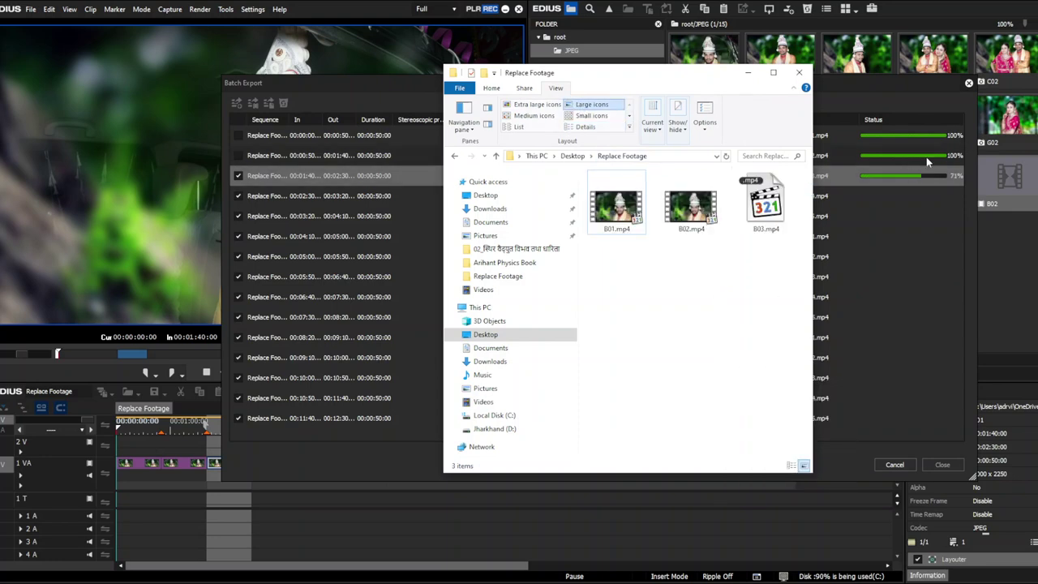
Refresh the Replace Footage folder again to check which videos have been exported, and return to the EDIUS batch list.
right_click(718, 278)
click(742, 323)
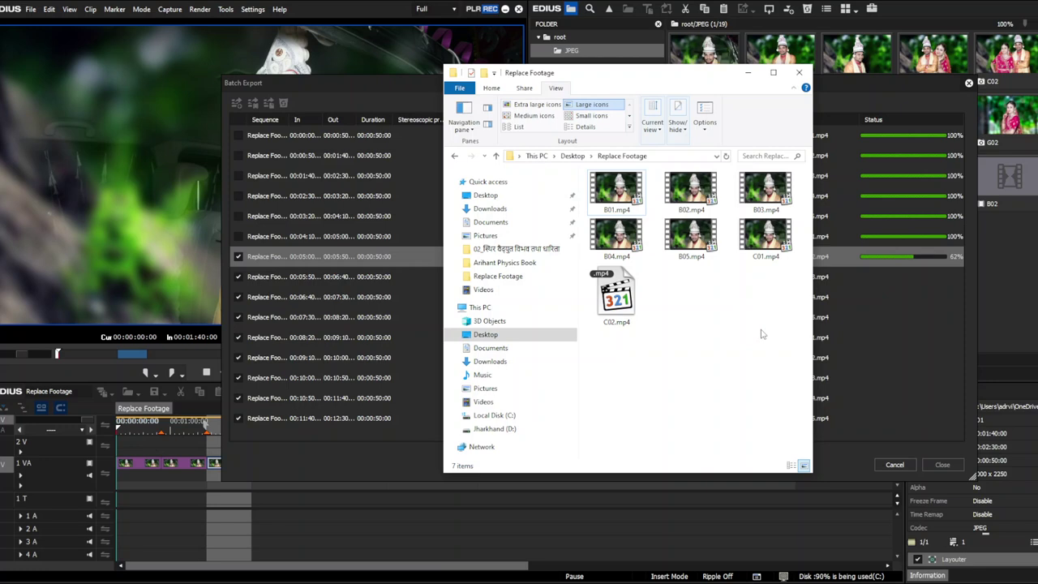
click(749, 73)
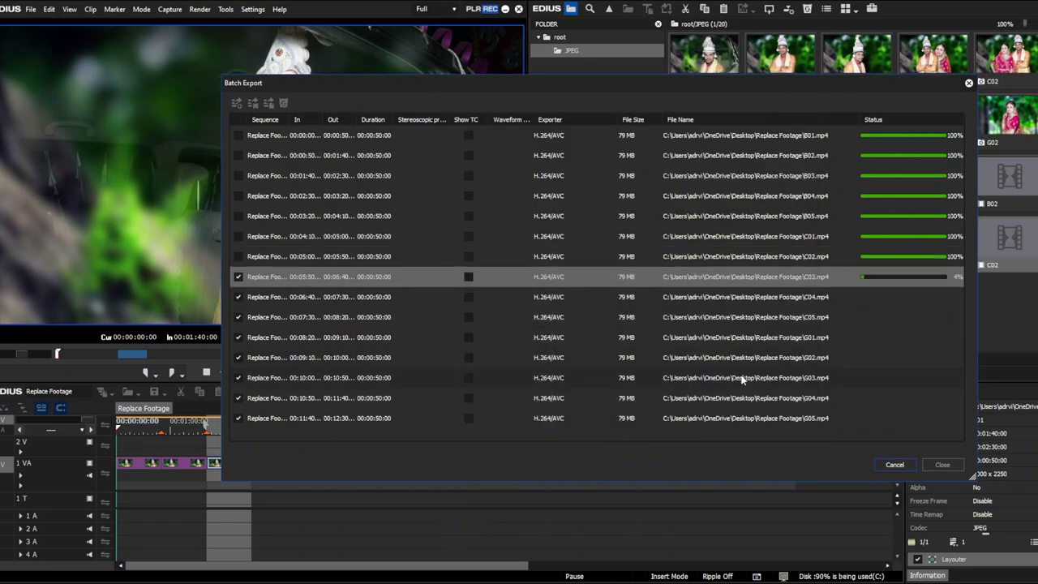
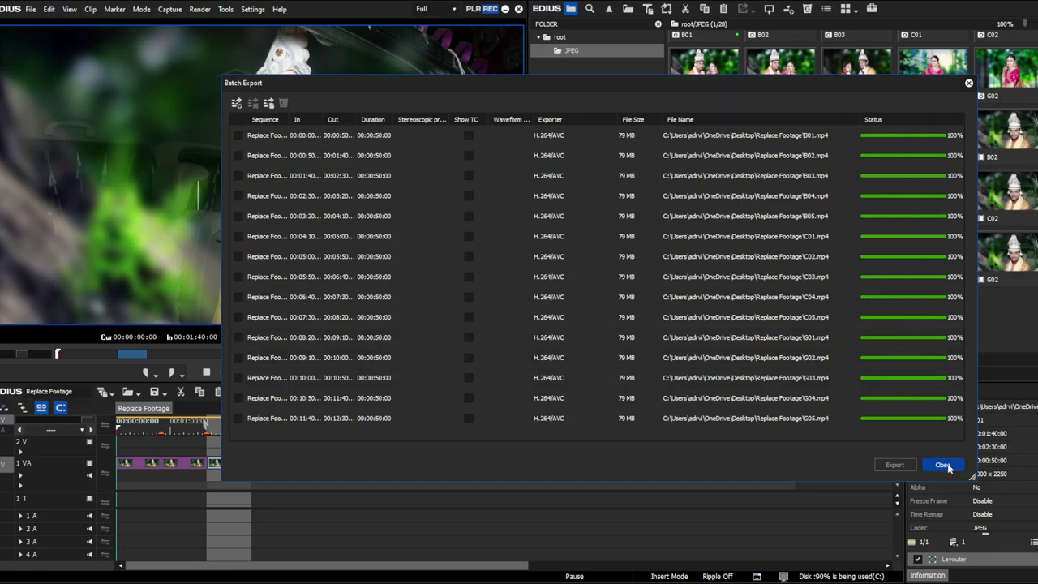
Close the Batch Export list and inspect the exported B, C and G videos in the Replace Footage folder in File Explorer.
click(944, 466)
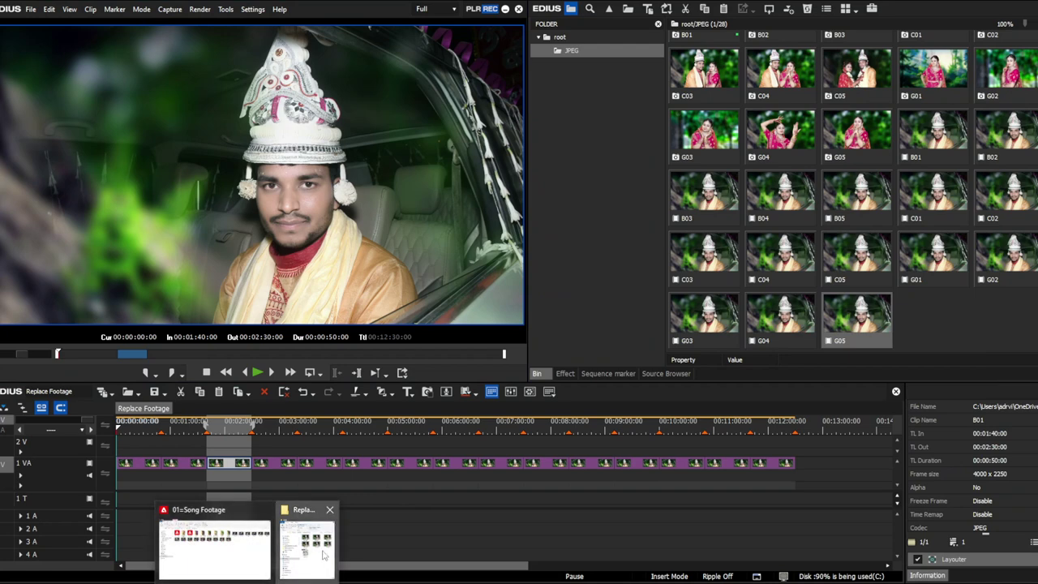
click(325, 555)
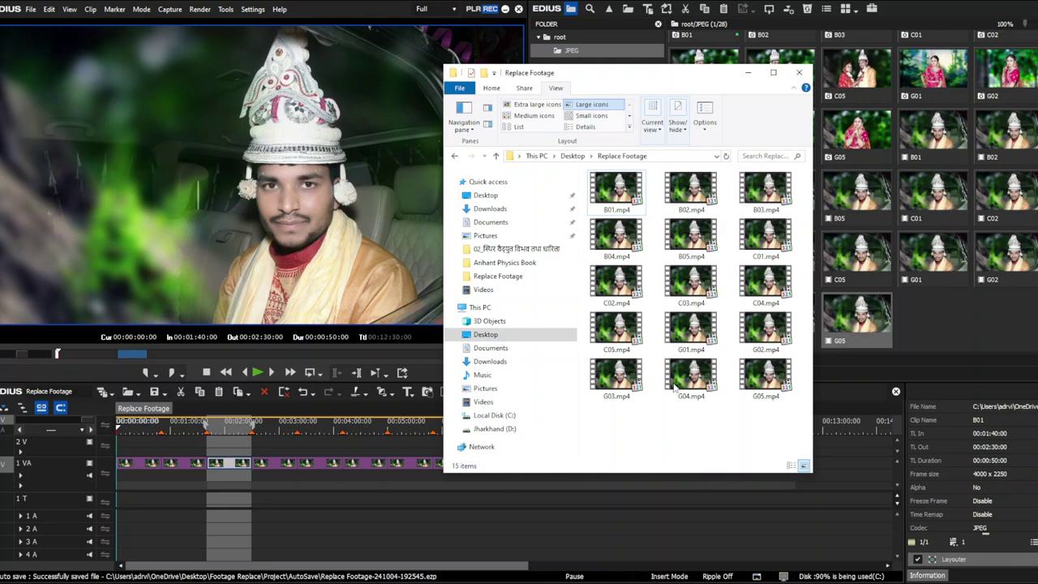
click(748, 73)
click(324, 559)
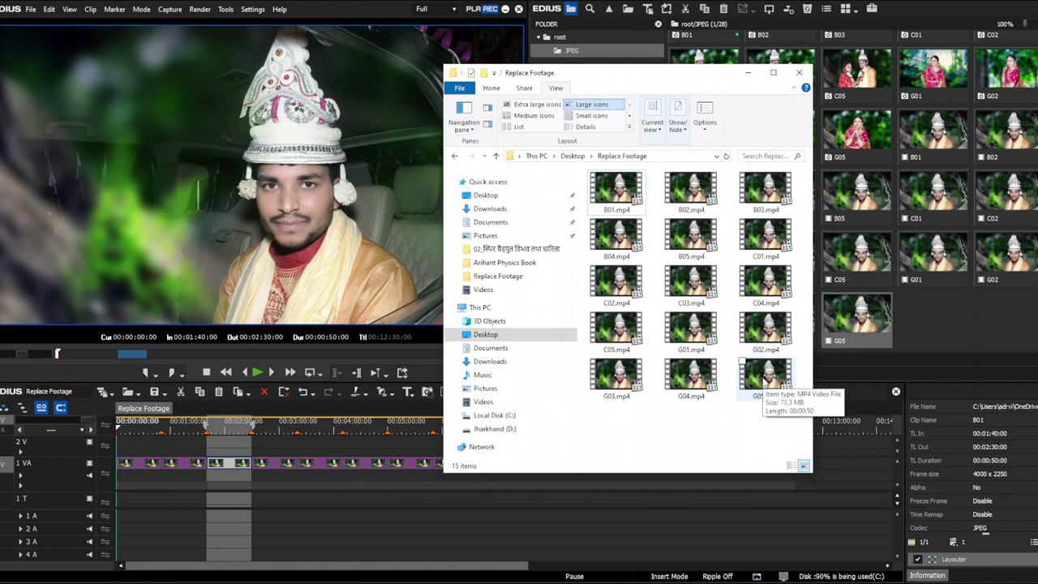
click(694, 276)
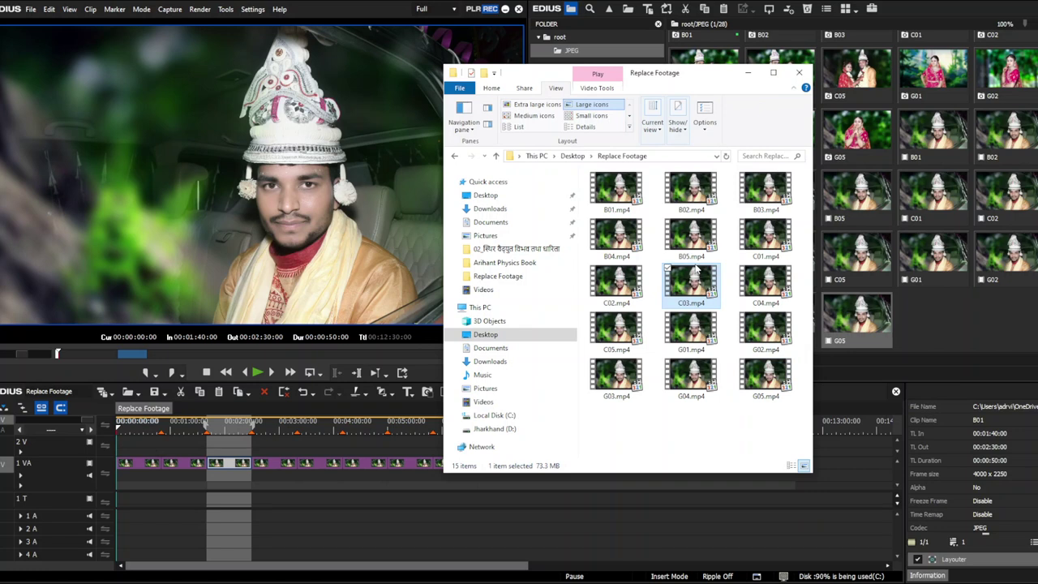
click(696, 242)
click(782, 246)
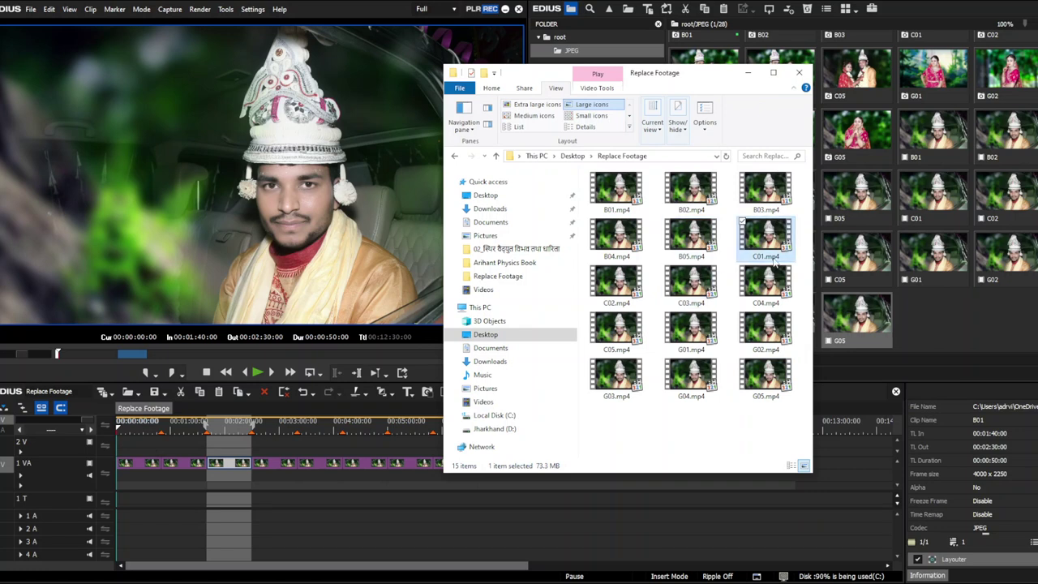
click(610, 339)
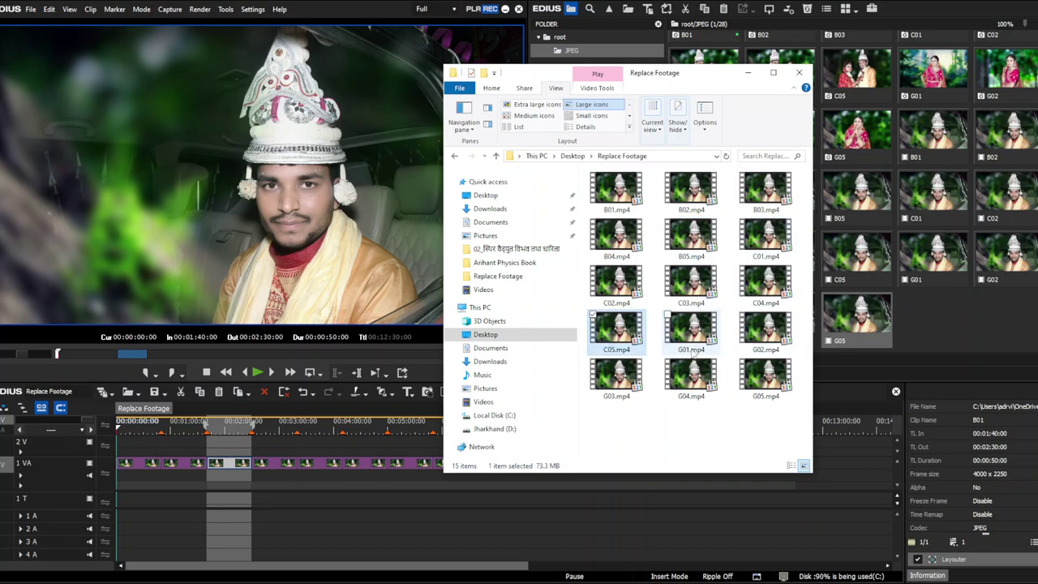
Finish checking the exported videos, minimise the Replace Footage folder, save the project and close EDIUS.
click(772, 399)
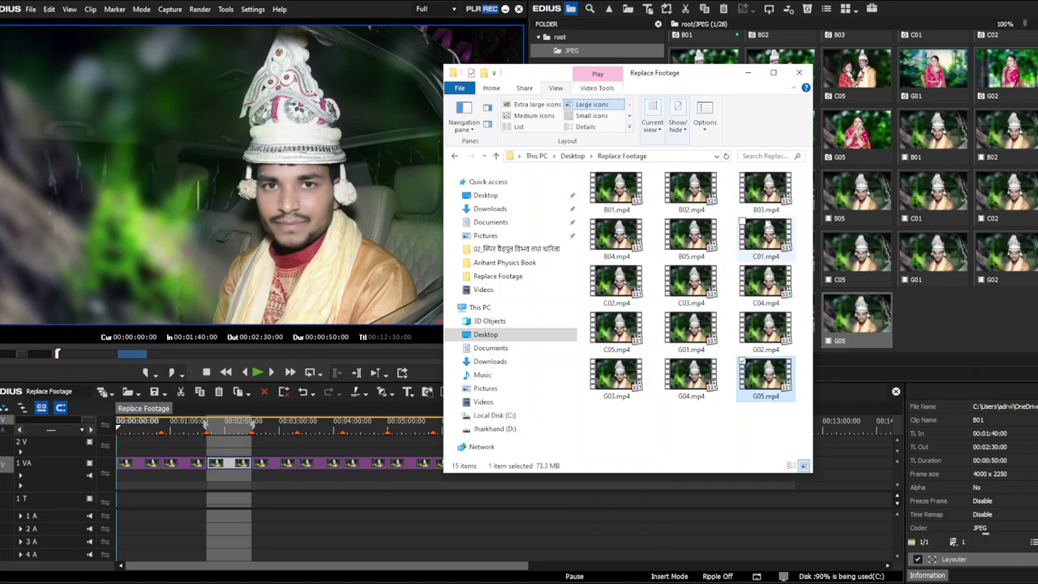
click(748, 72)
drag(364, 437, 102, 437)
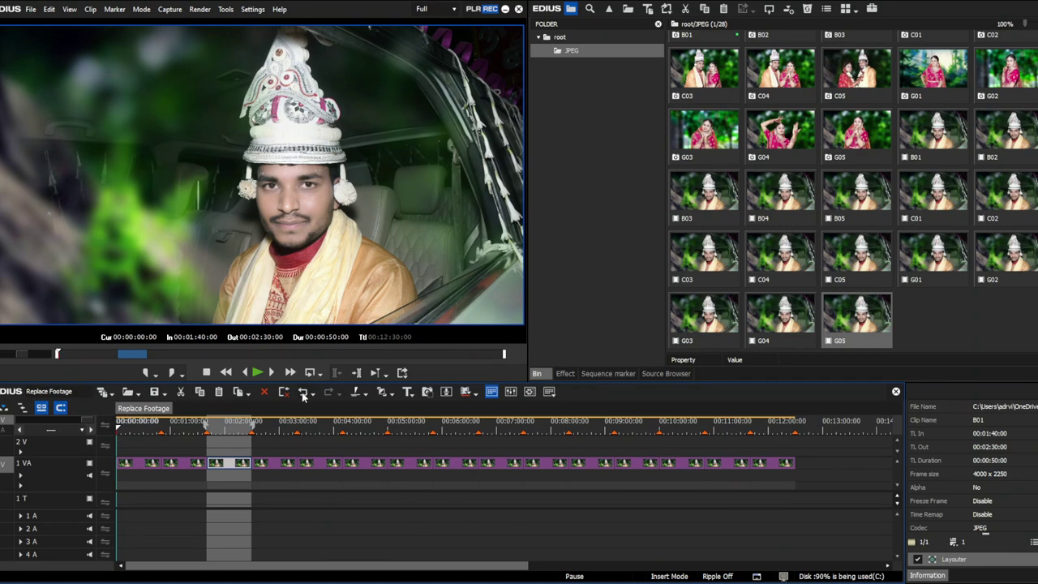
key(ctrl+s)
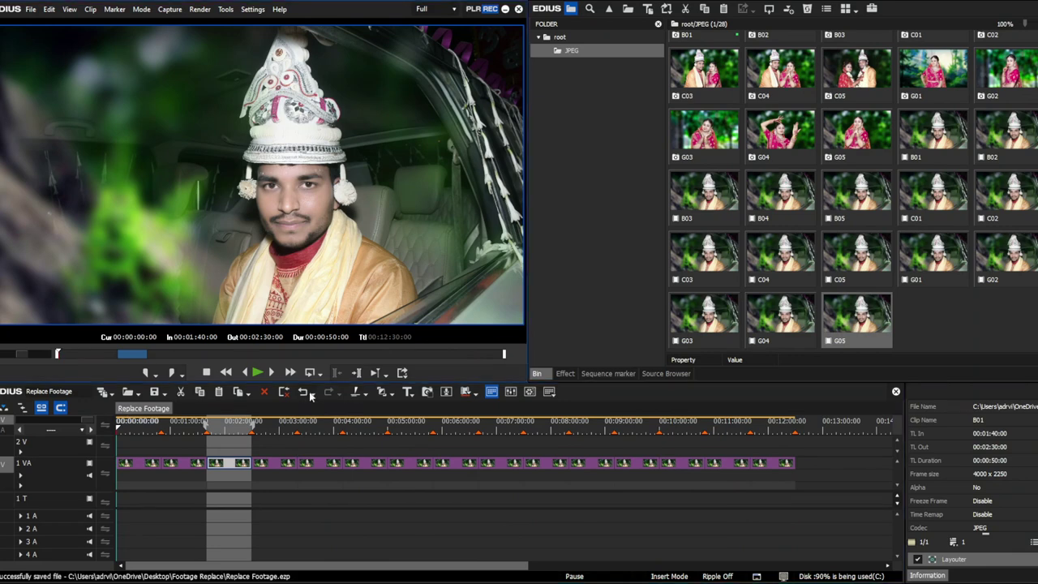
click(520, 10)
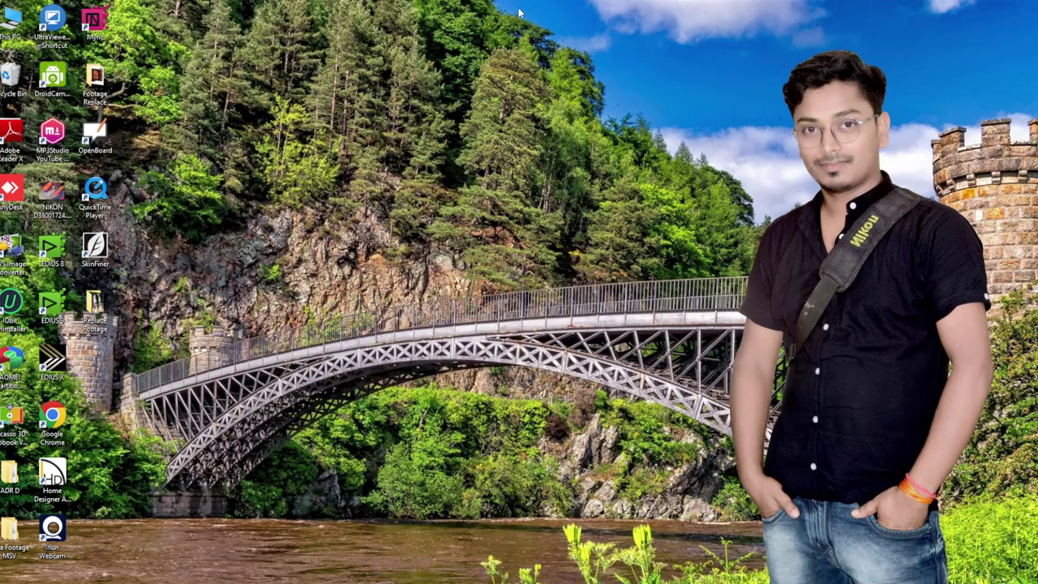
right_click(594, 250)
click(613, 286)
right_click(377, 393)
click(404, 424)
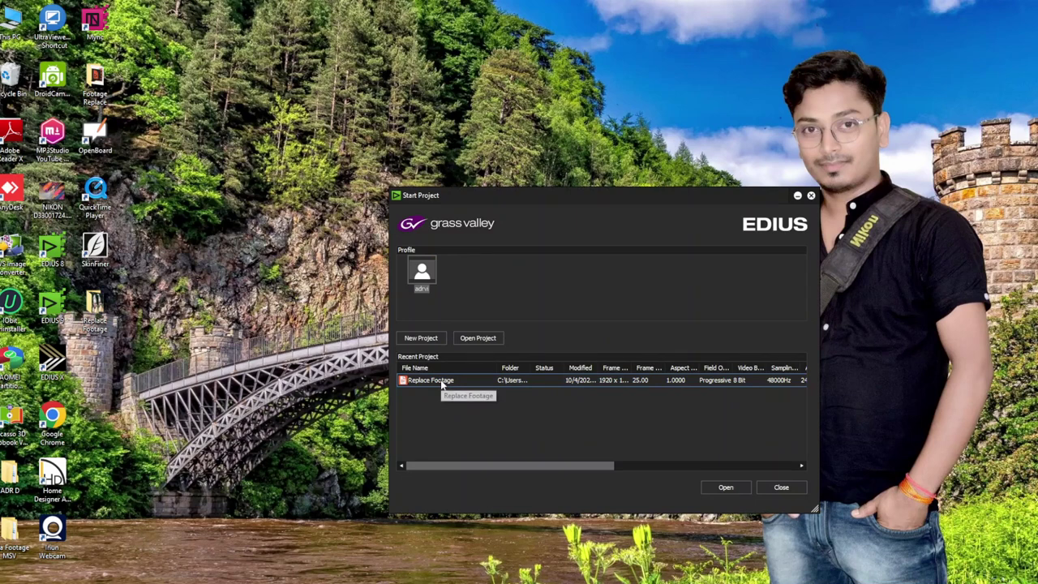
Open the project Replace Footage.ezp from the Footage Replace folder on the Desktop.
click(469, 382)
click(452, 395)
click(474, 338)
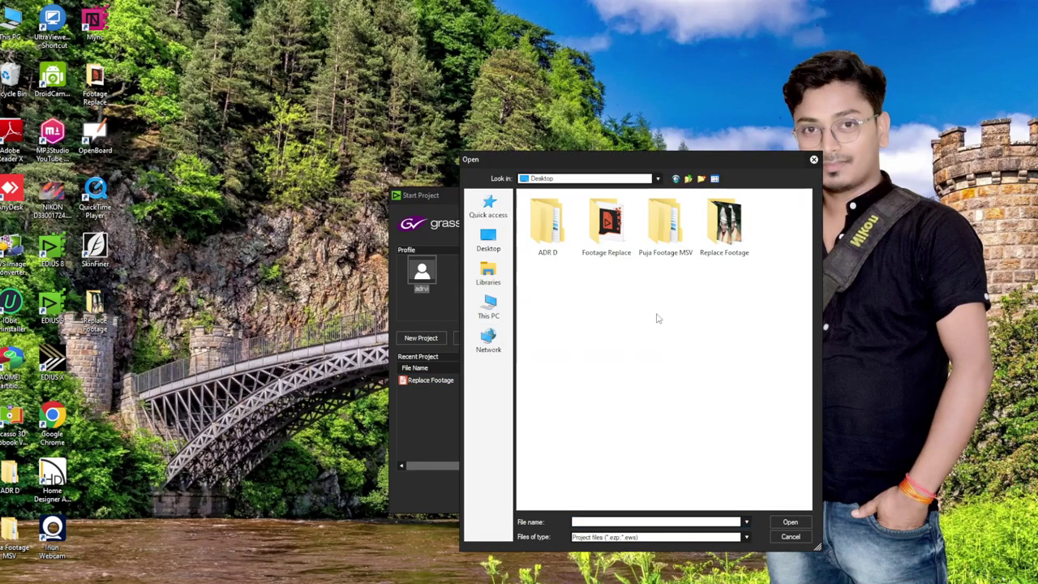
click(490, 244)
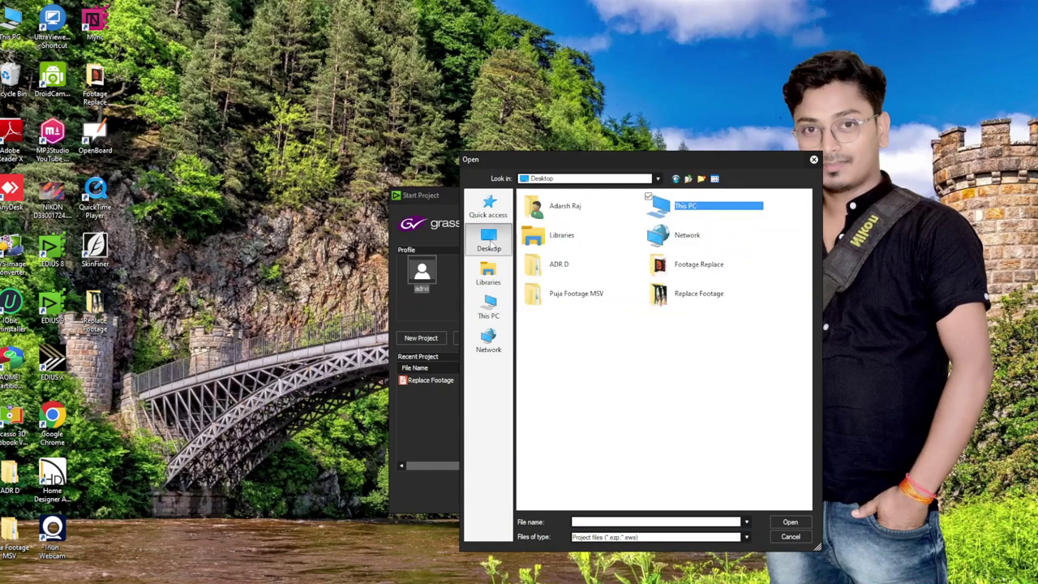
double_click(699, 268)
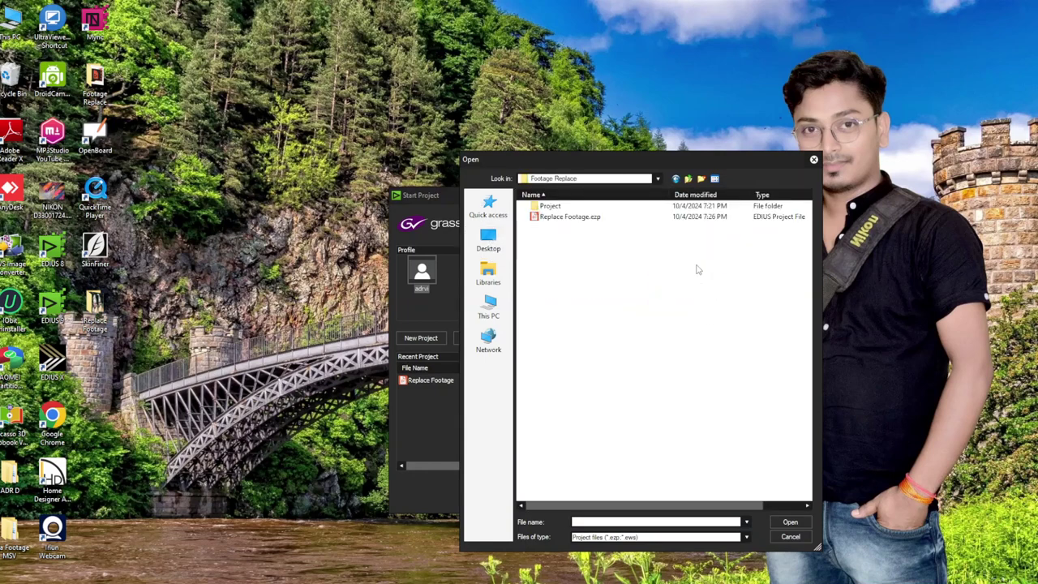
click(569, 221)
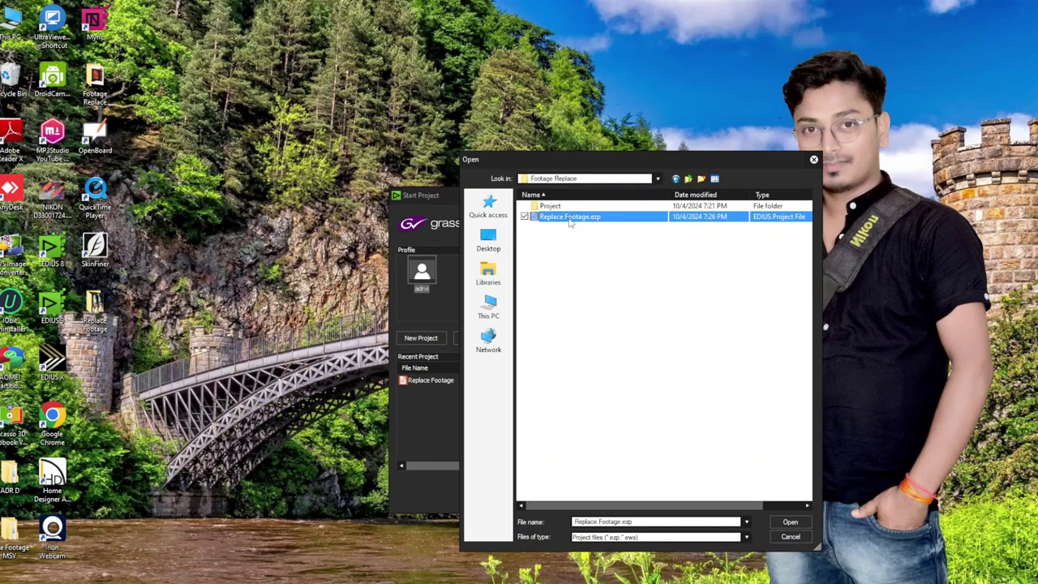
click(789, 522)
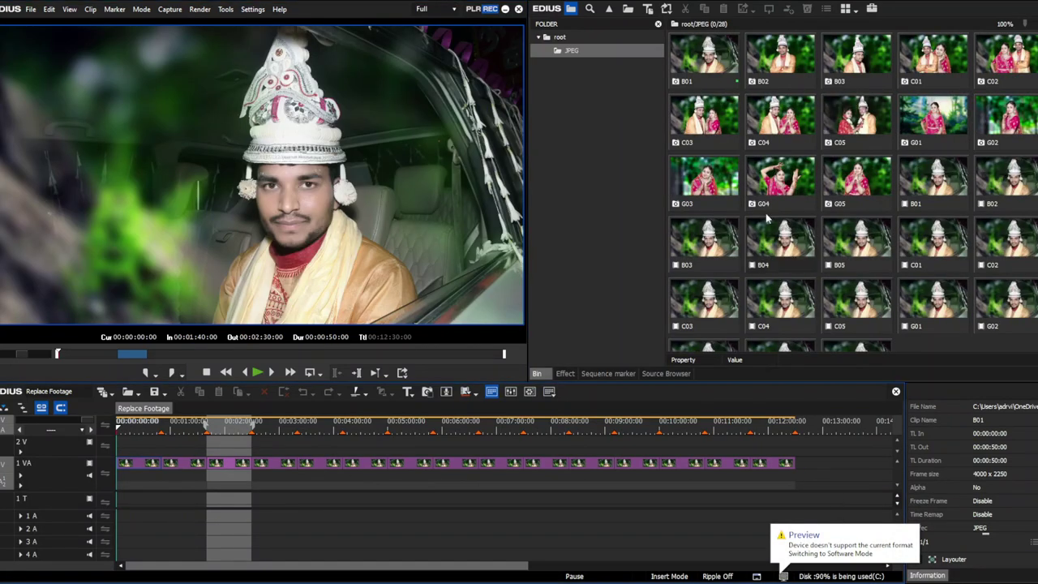
Delete the JPEG folder with all its clips from the bin.
click(728, 72)
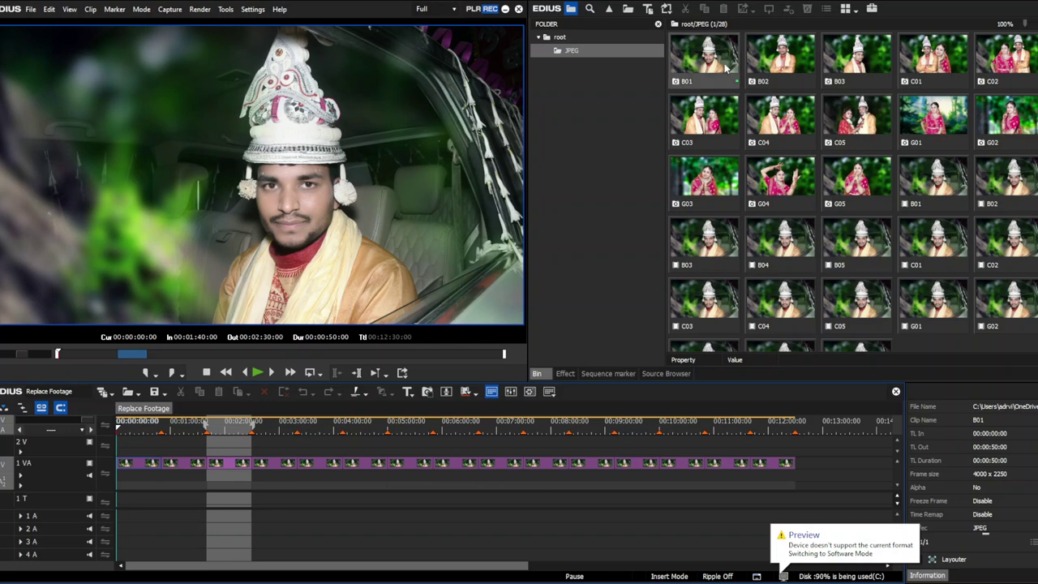
scroll(949, 244, down, 1)
scroll(951, 242, up, 1)
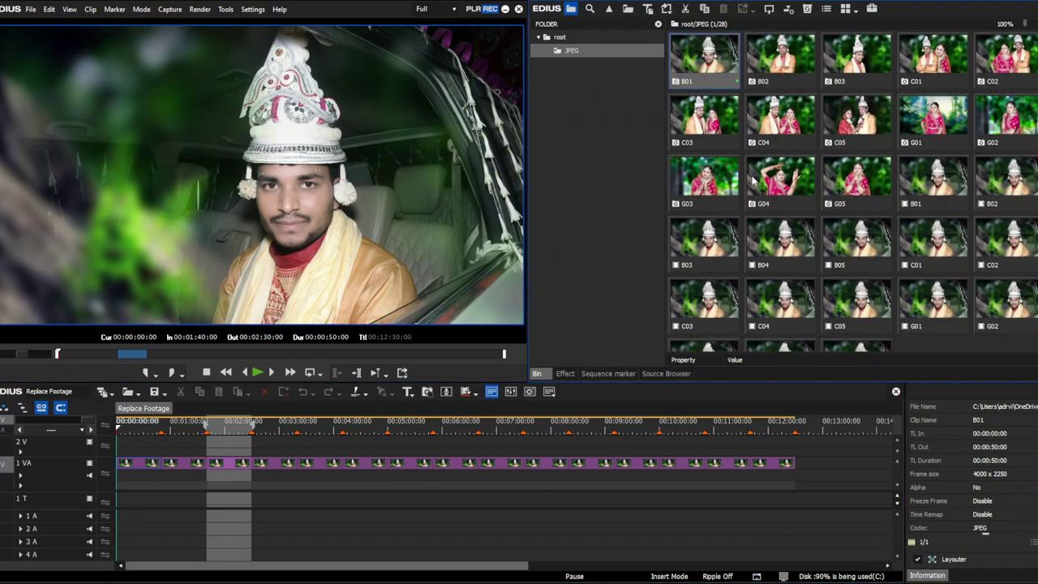
right_click(587, 52)
click(629, 181)
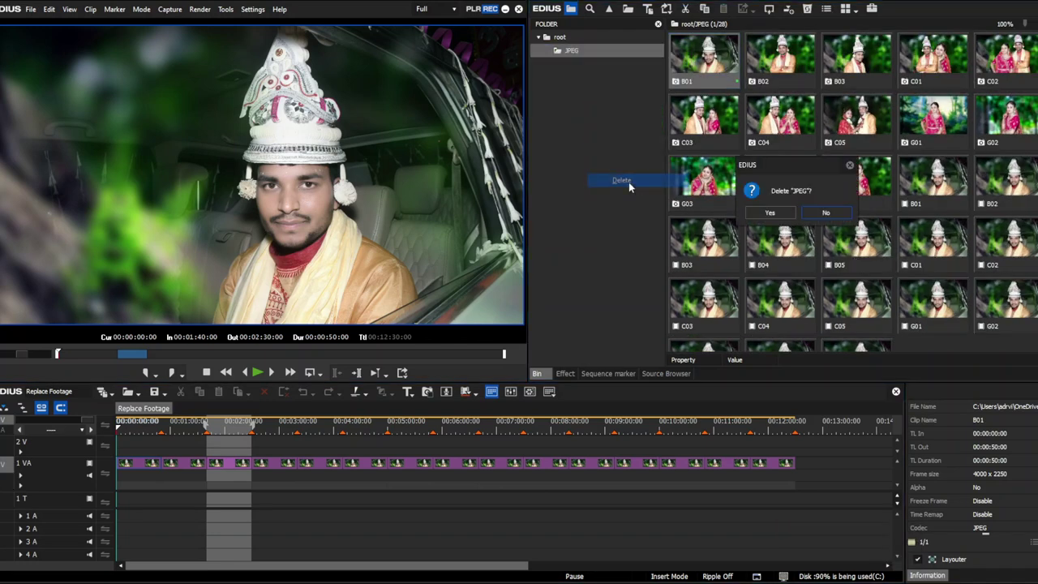
click(771, 212)
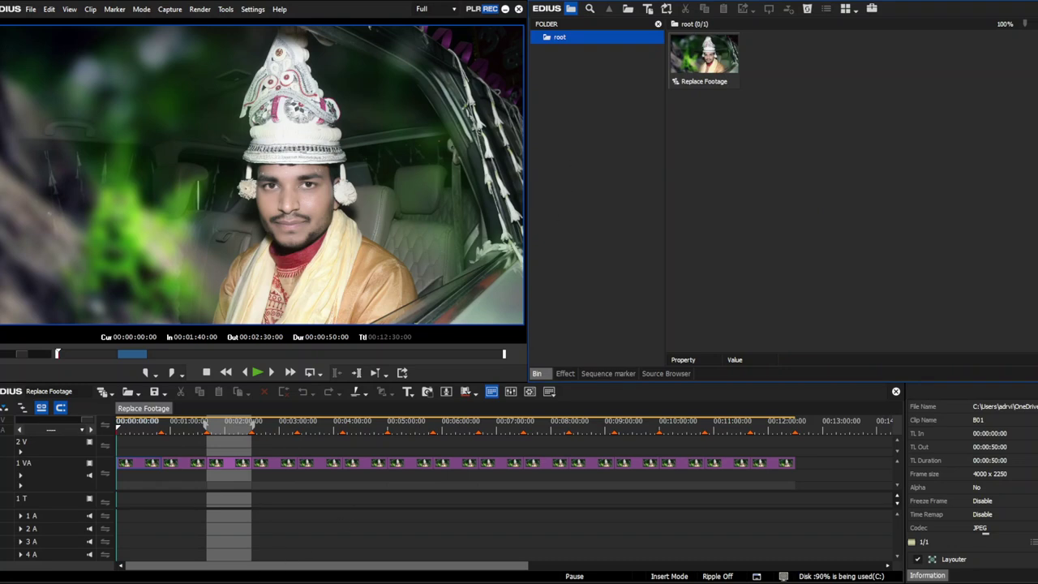
Switch to File Explorer, open the JPEG folder inside Puja Footage MSV on the Desktop, and shrink the window beside the bin.
click(243, 581)
click(252, 556)
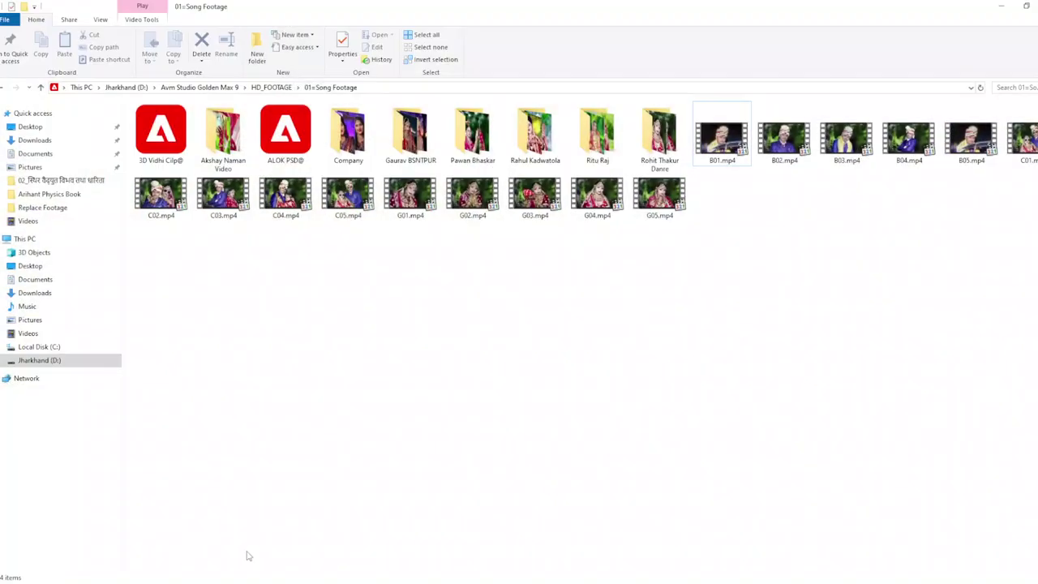
click(30, 267)
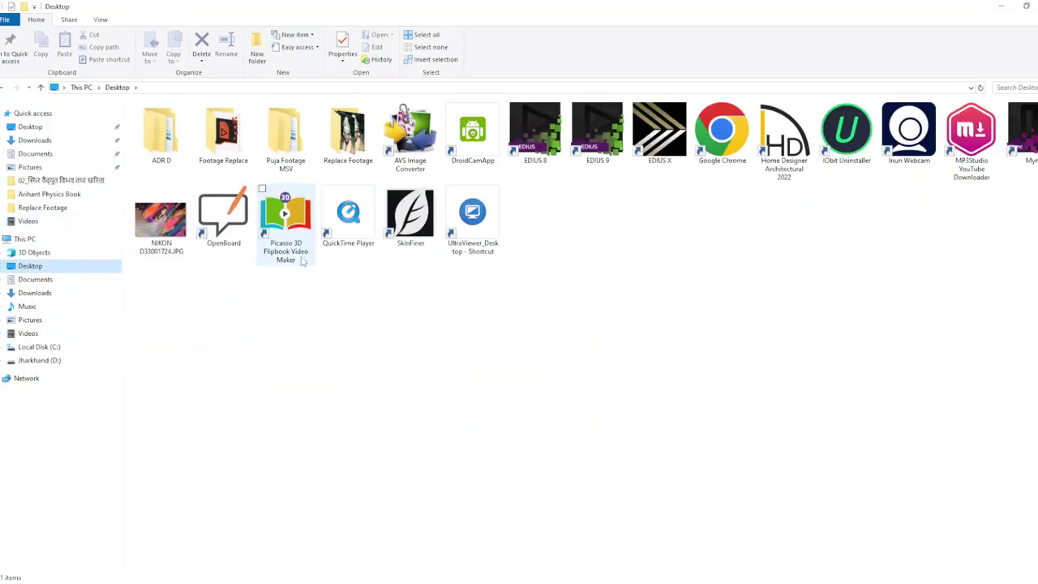
click(297, 139)
double_click(297, 140)
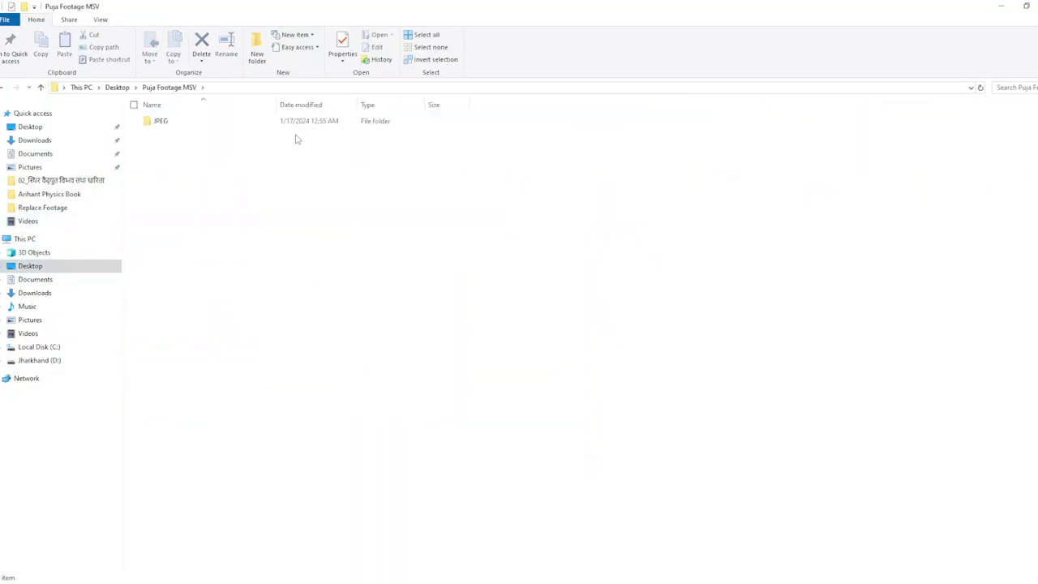
double_click(198, 121)
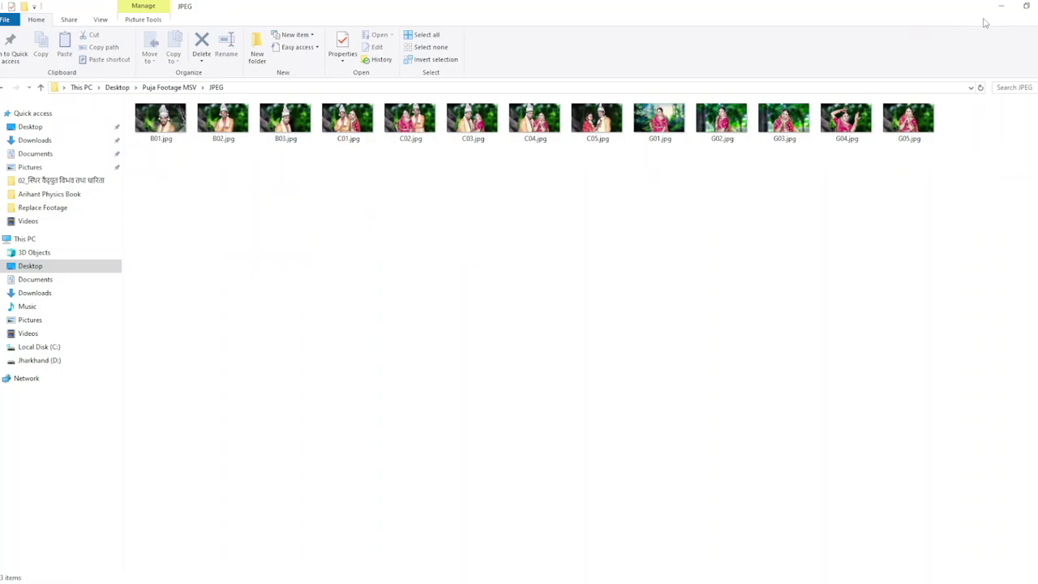
click(1026, 6)
drag(651, 57, 333, 78)
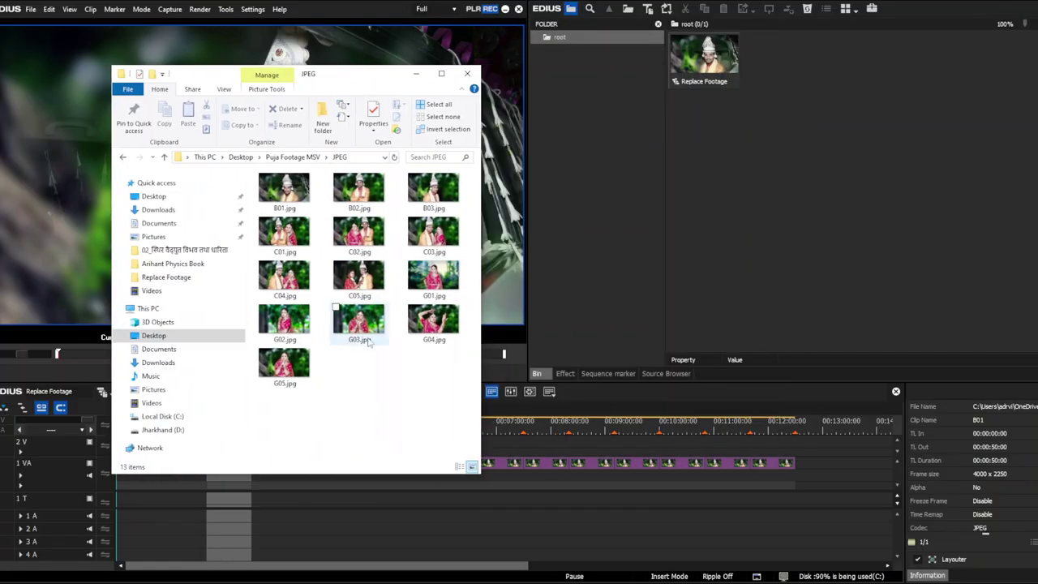
Select the JPEG photos in File Explorer and create a new folder under root in the EDIUS bin.
drag(465, 416, 636, 96)
right_click(636, 96)
click(672, 114)
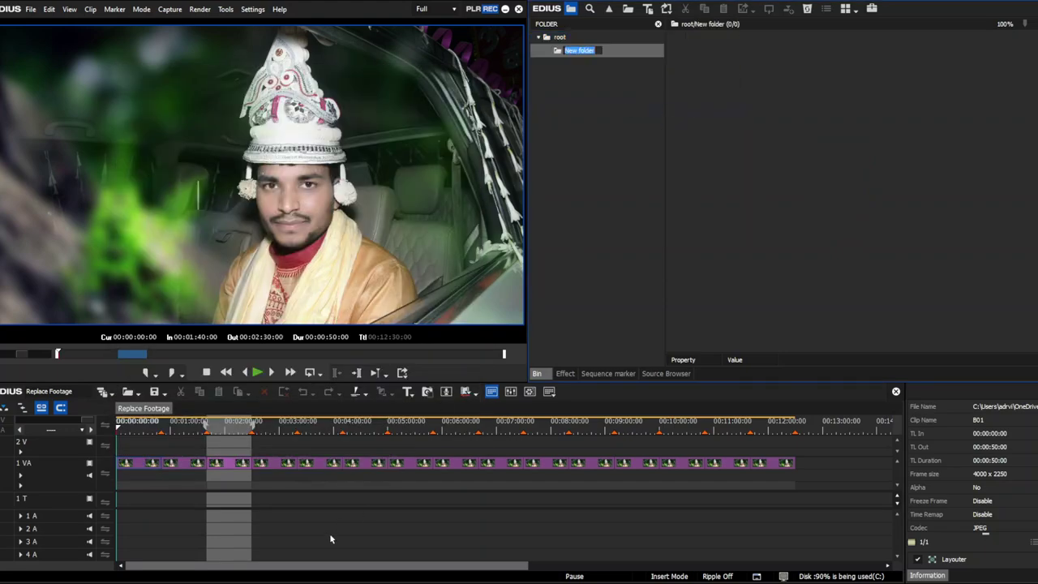
click(247, 581)
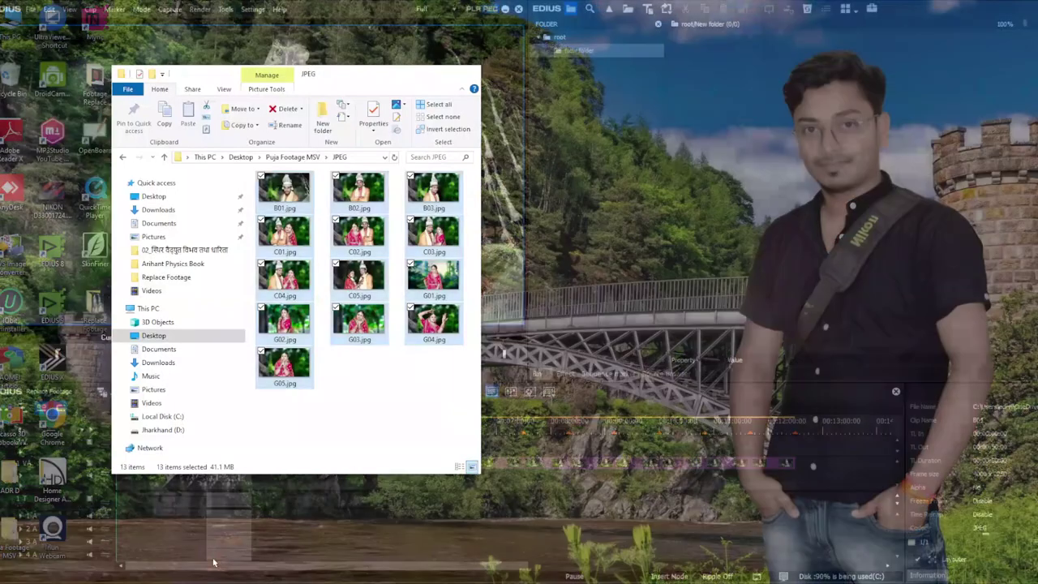
click(214, 552)
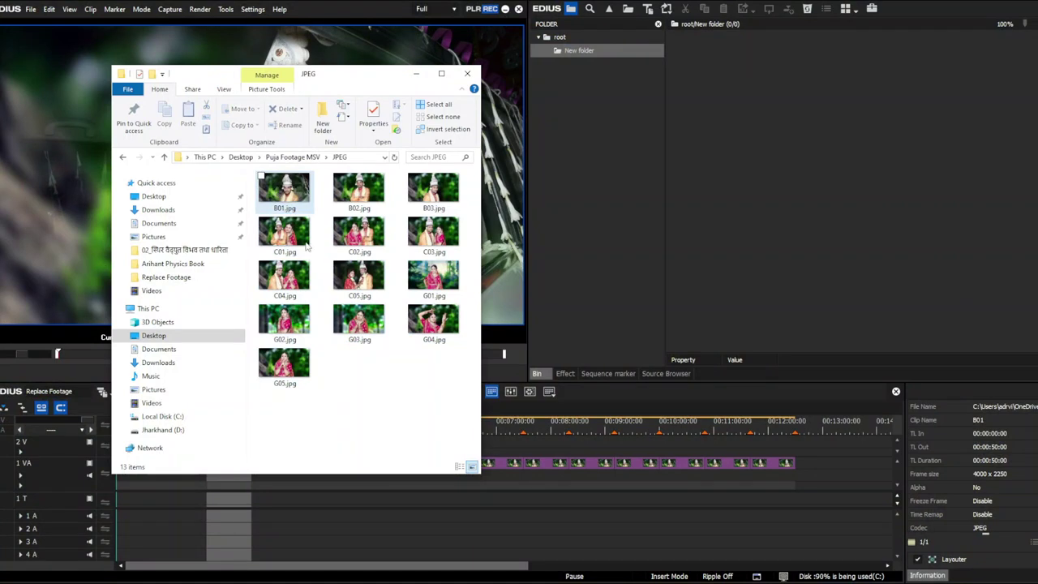
drag(467, 444, 279, 191)
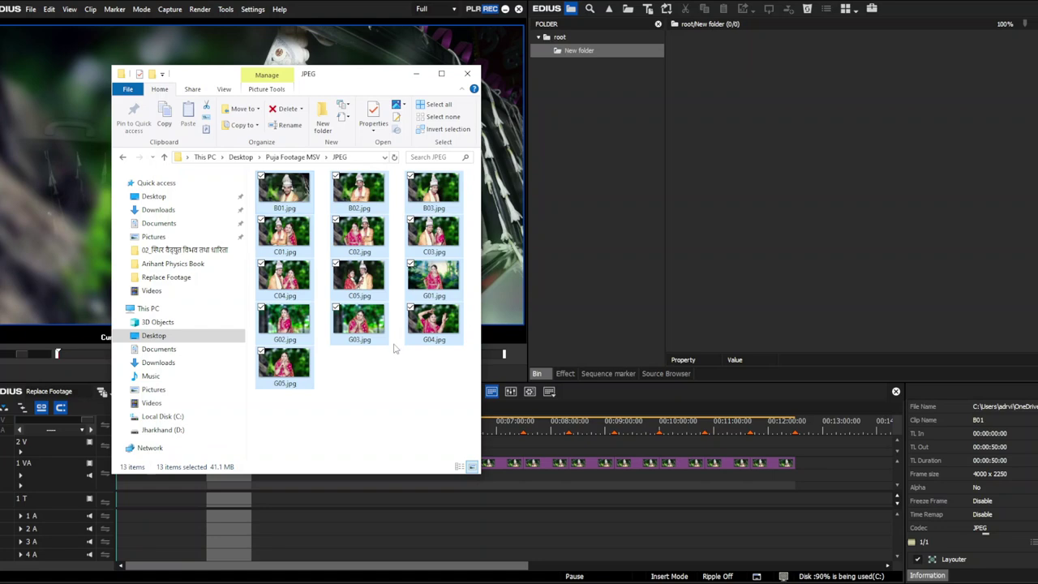
drag(381, 323, 495, 463)
click(559, 493)
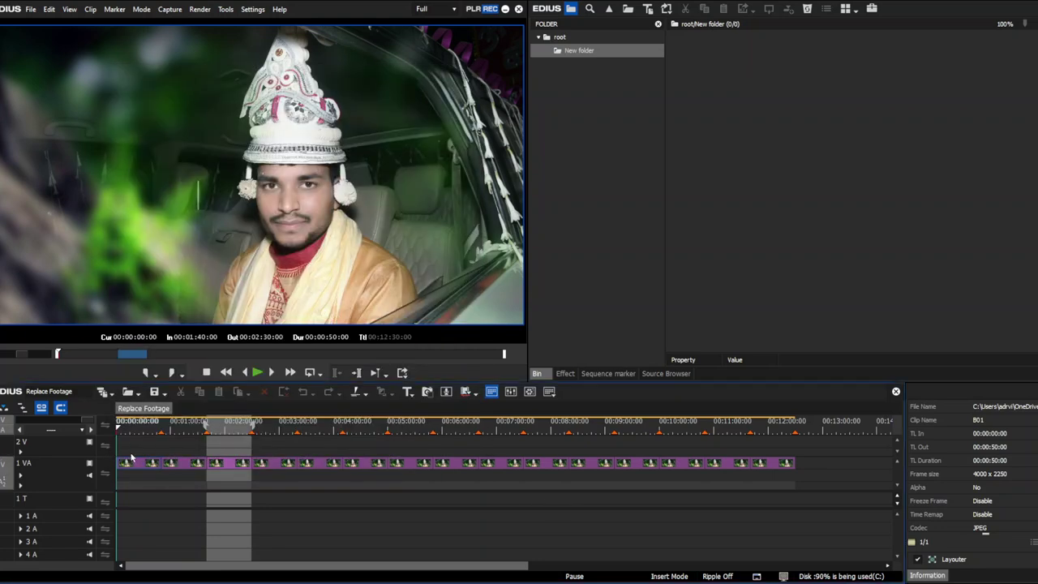
drag(125, 442, 118, 480)
click(331, 464)
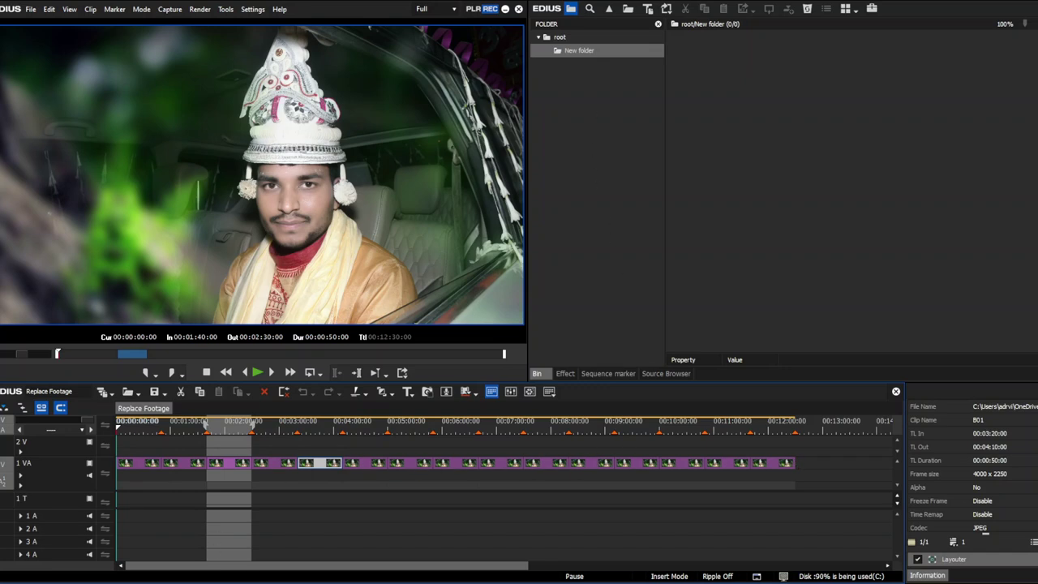
Preview B01.jpg from the JPEG folder, close it and add all 13 photos to the new bin folder.
mouse_move(252, 581)
click(224, 547)
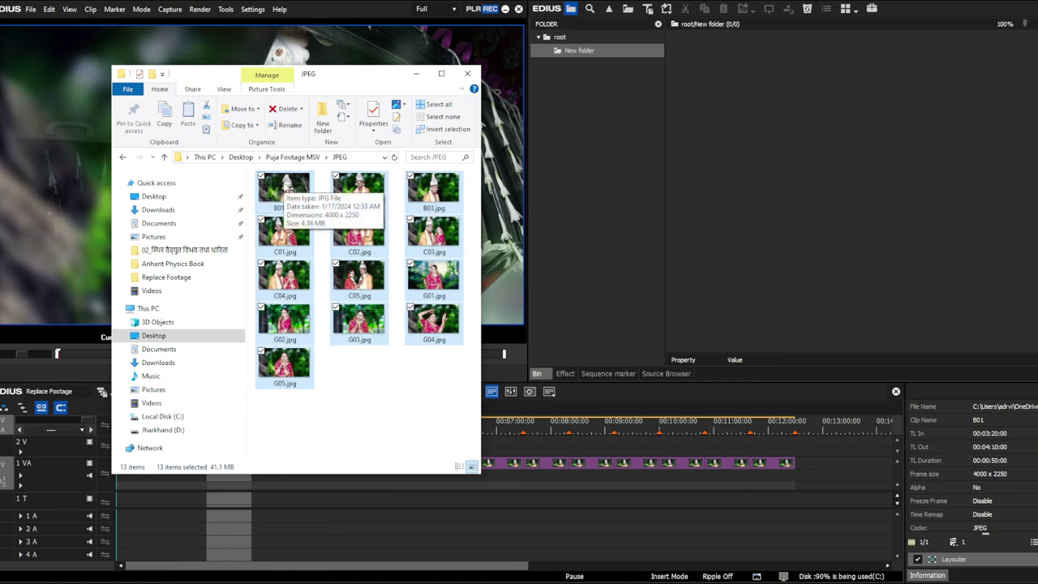
double_click(283, 191)
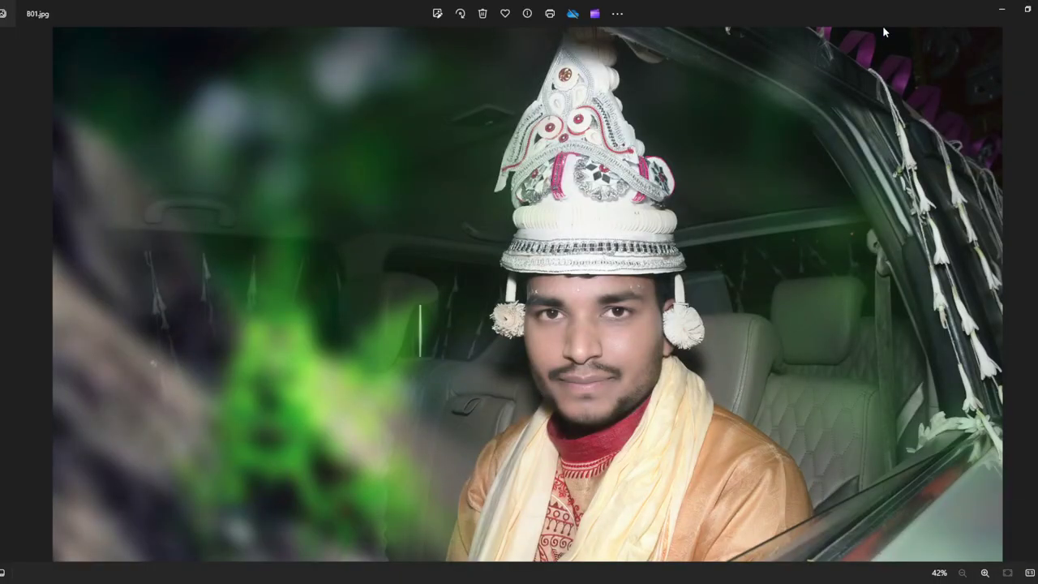
key(alt+F4)
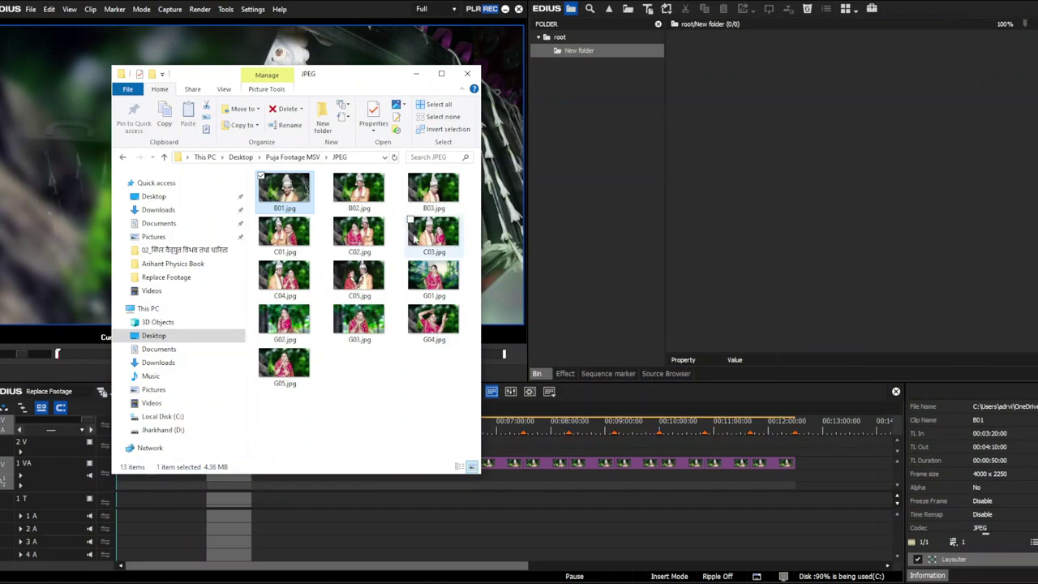
drag(457, 410, 261, 168)
drag(297, 315, 841, 214)
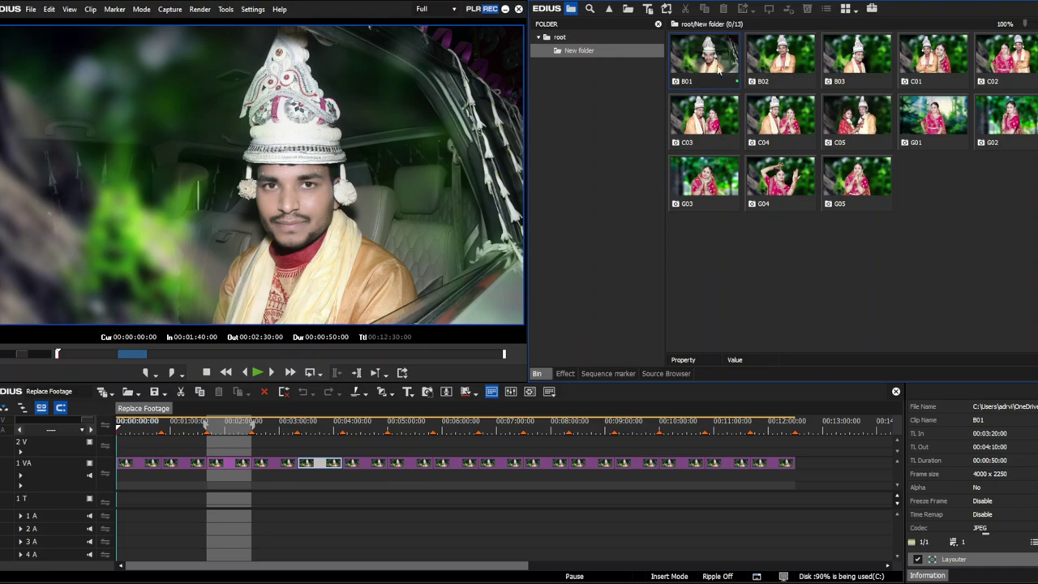
Clear the timeline in and out points and replace the first clip on track 1 VA with the B01 photo copied from the bin.
right_click(713, 69)
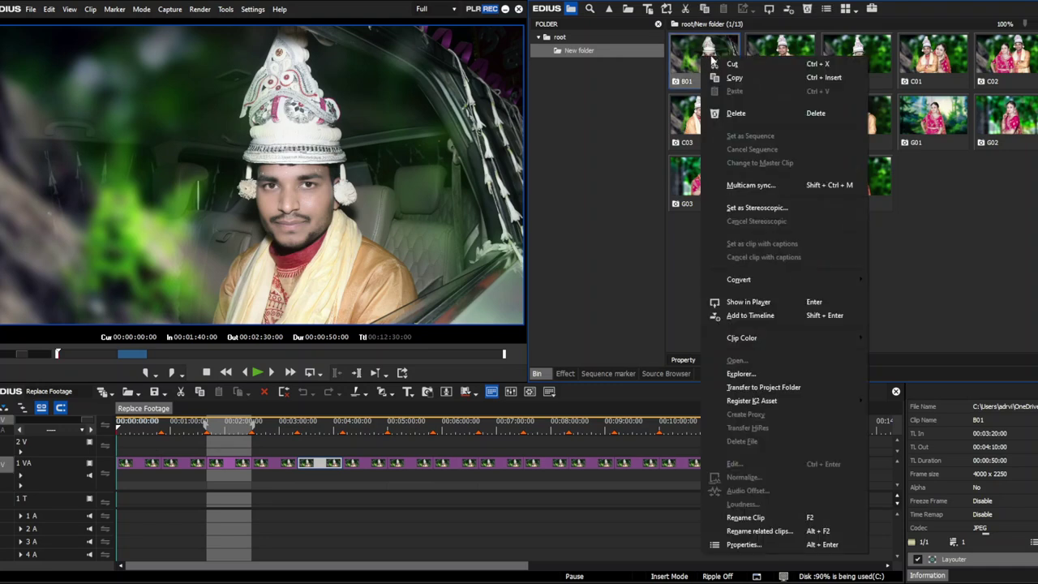
click(740, 78)
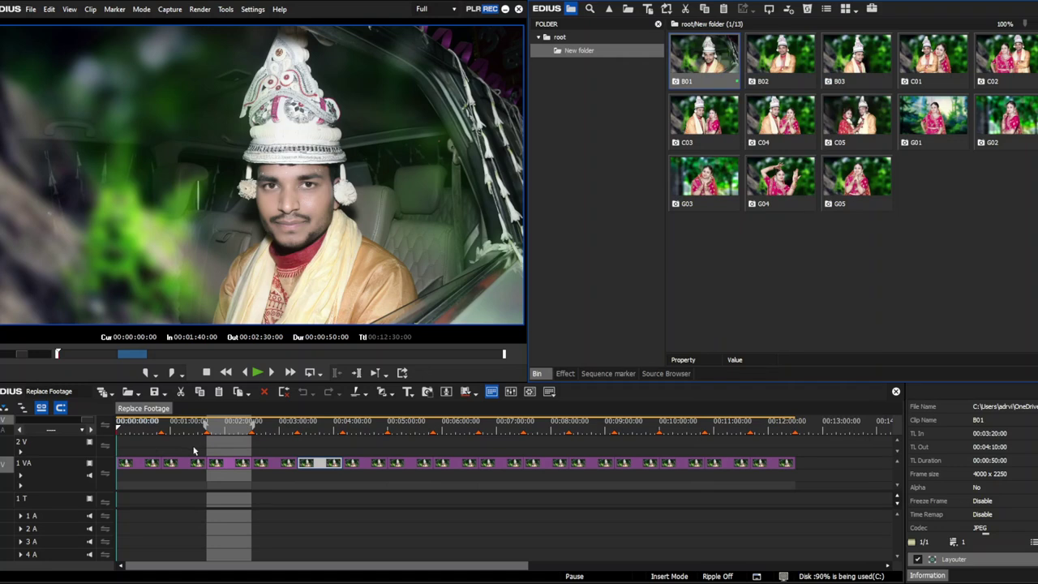
key(ctrl+v)
click(142, 468)
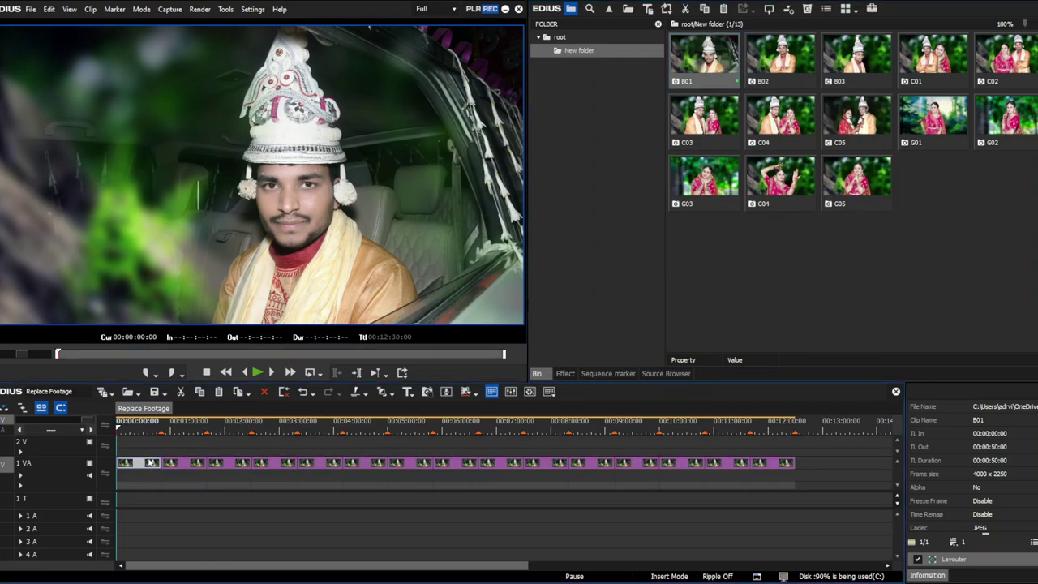
click(148, 430)
click(134, 430)
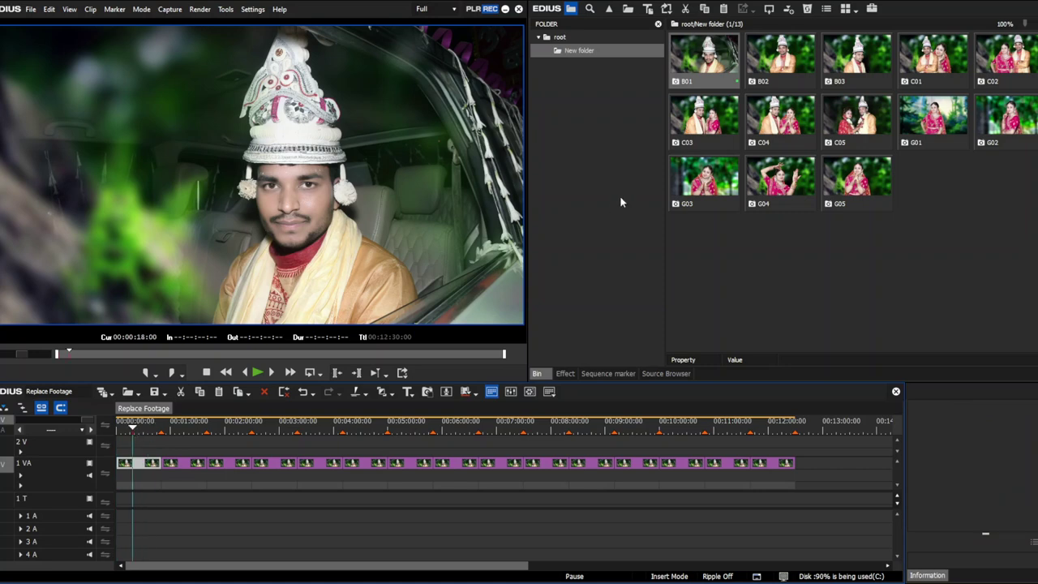
Replace the second and third clips on track 1 VA with the B02 and B03 photos copied from the bin.
right_click(789, 57)
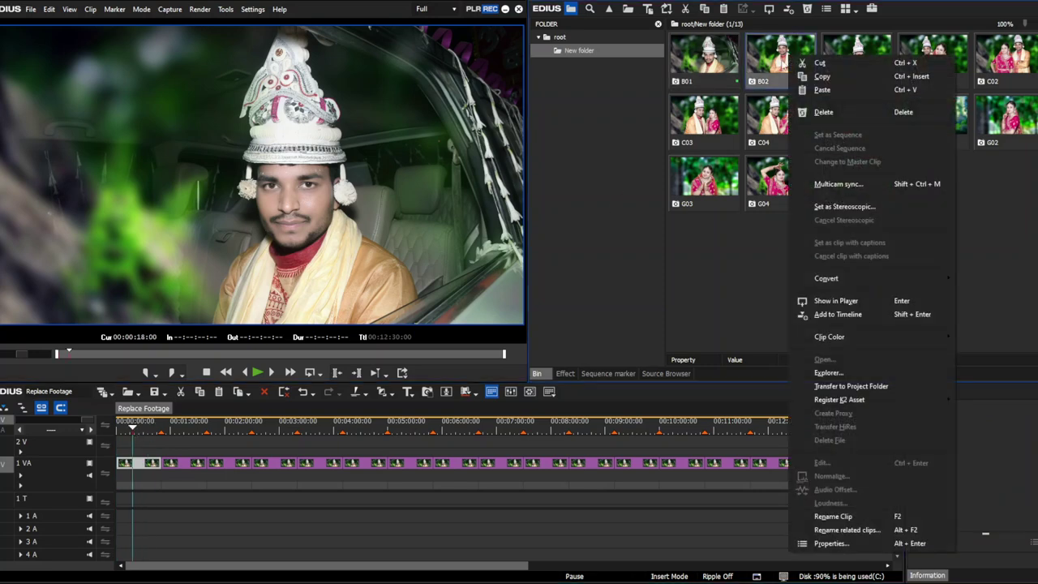
click(830, 77)
click(187, 465)
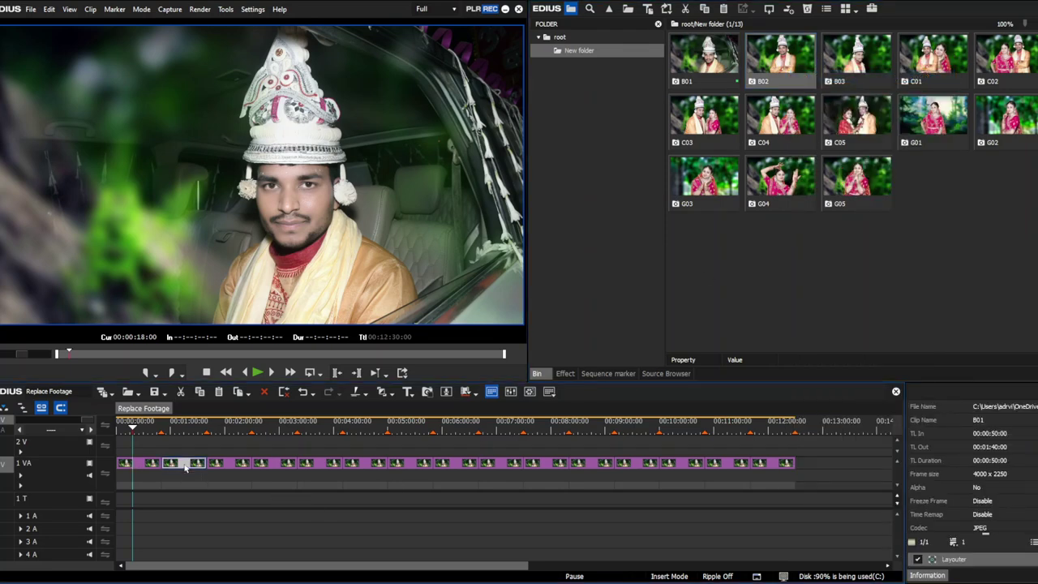
key(ctrl+r)
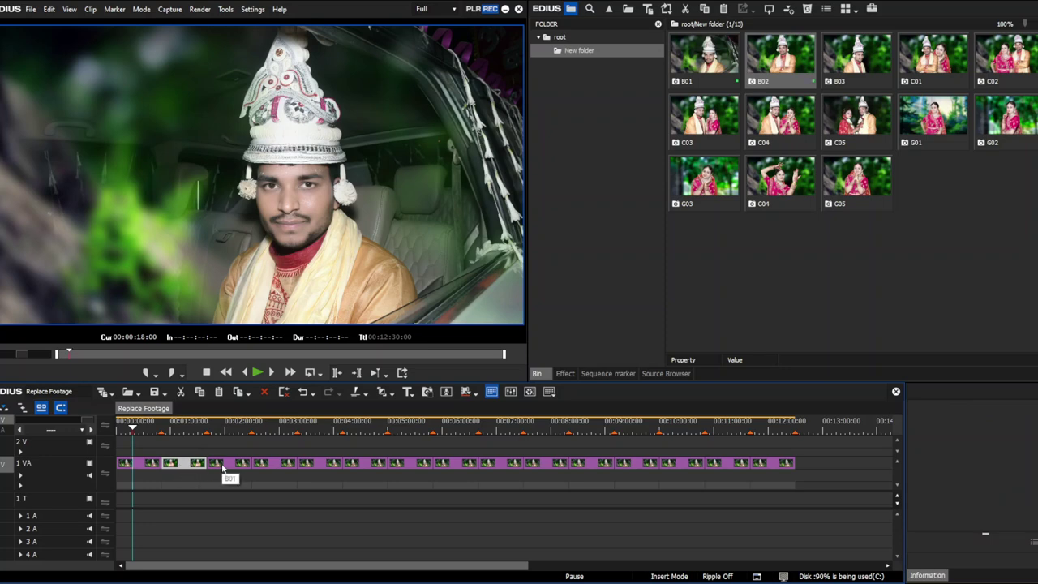
right_click(864, 48)
click(896, 69)
click(237, 464)
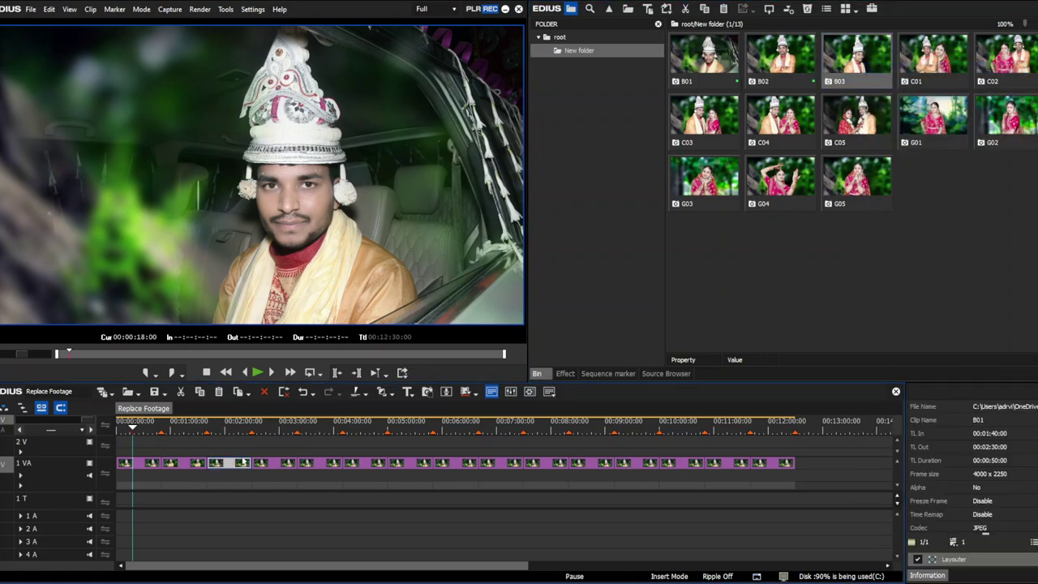
key(alt+r)
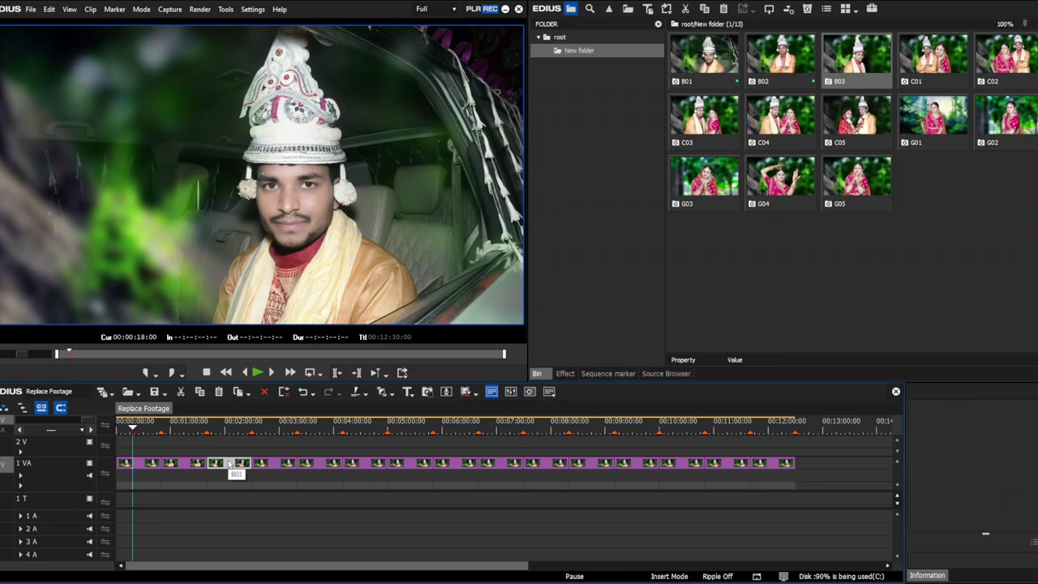
Replace the fourth and fifth clips on track 1 VA with the B01 and B02 photos copied from the bin.
drag(231, 429, 343, 471)
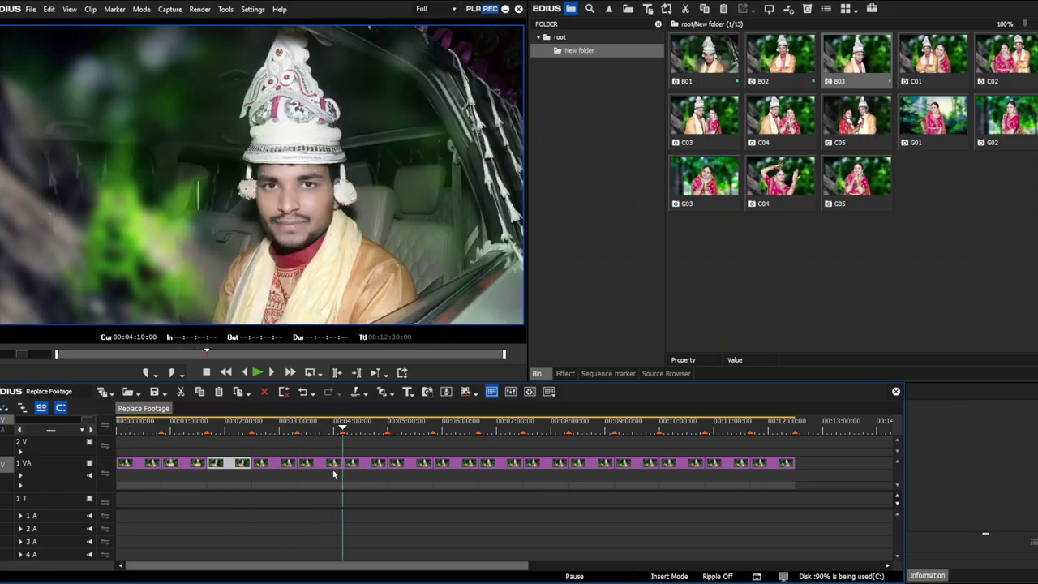
right_click(705, 58)
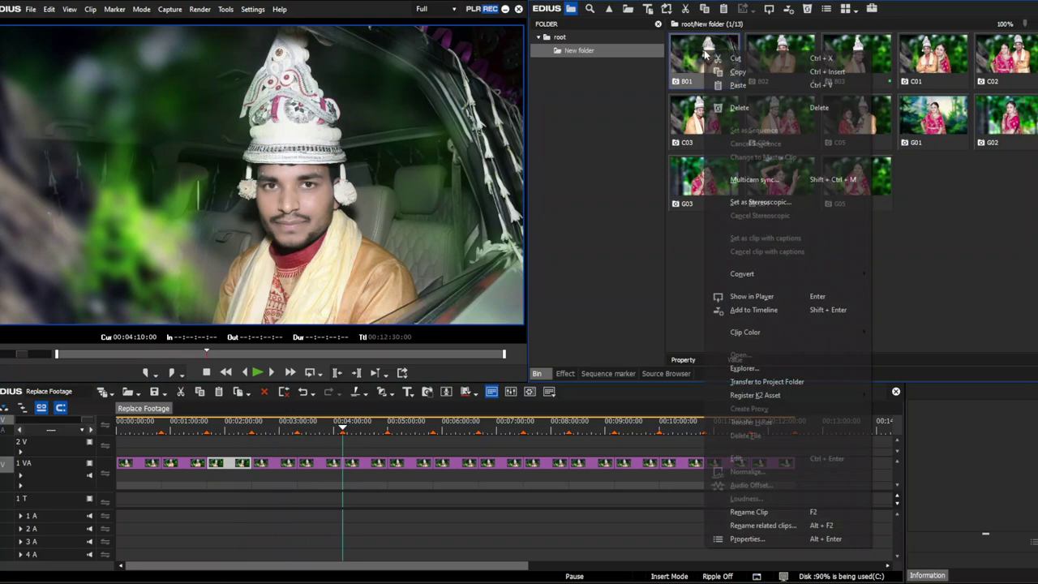
click(740, 72)
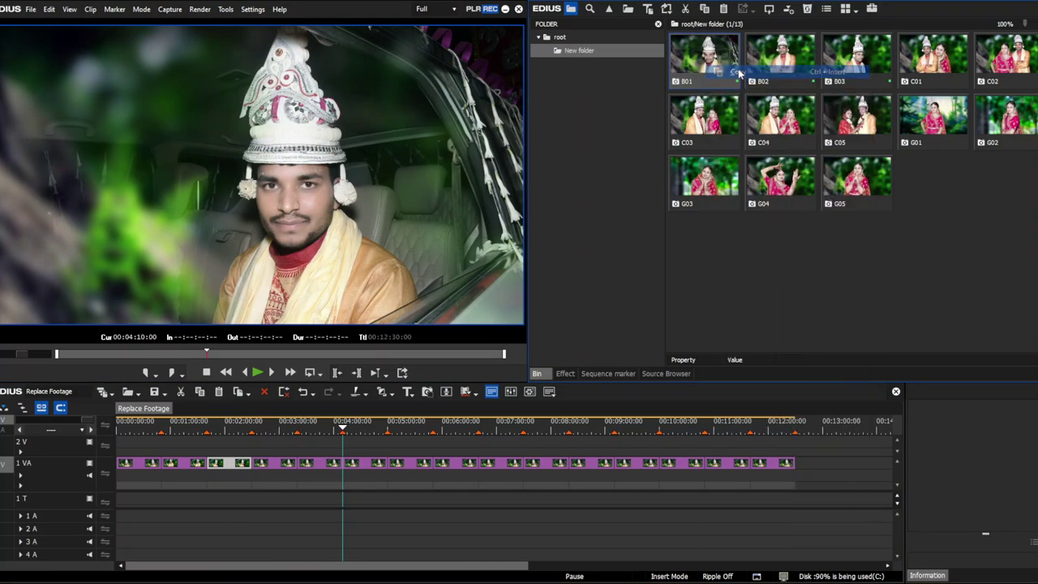
click(276, 463)
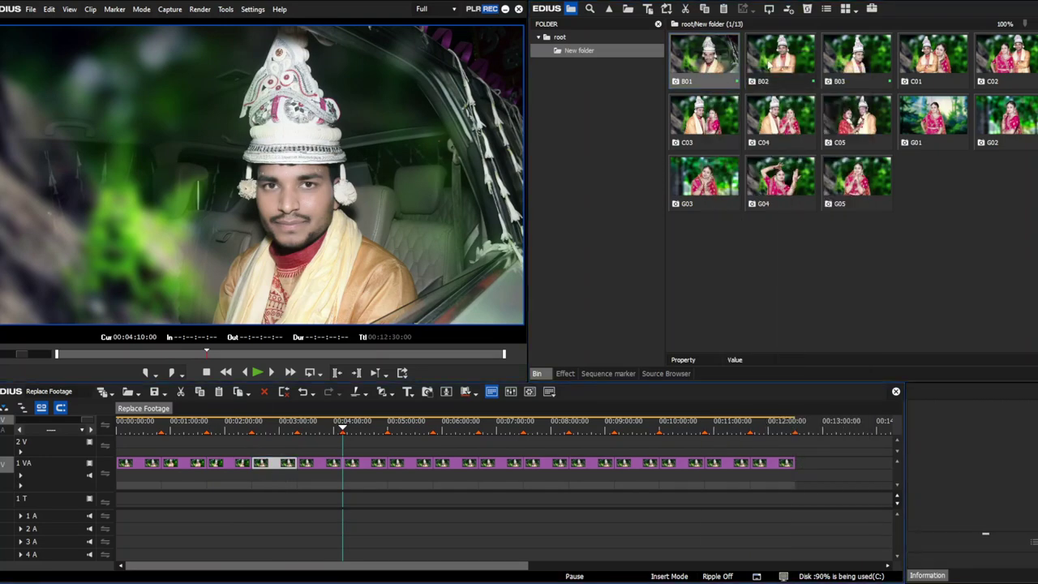
right_click(784, 41)
click(836, 59)
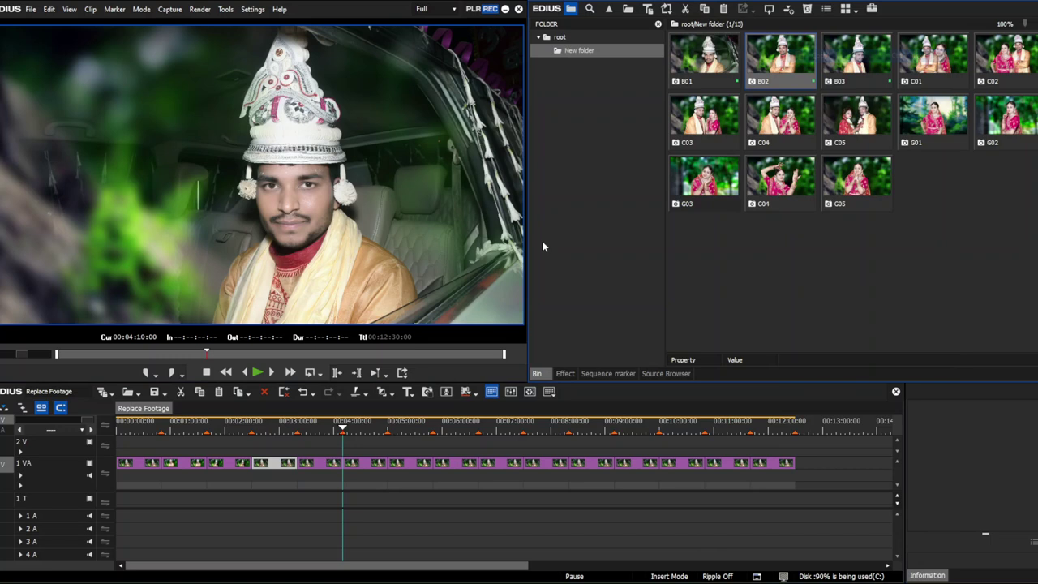
click(326, 463)
key(ctrl+r)
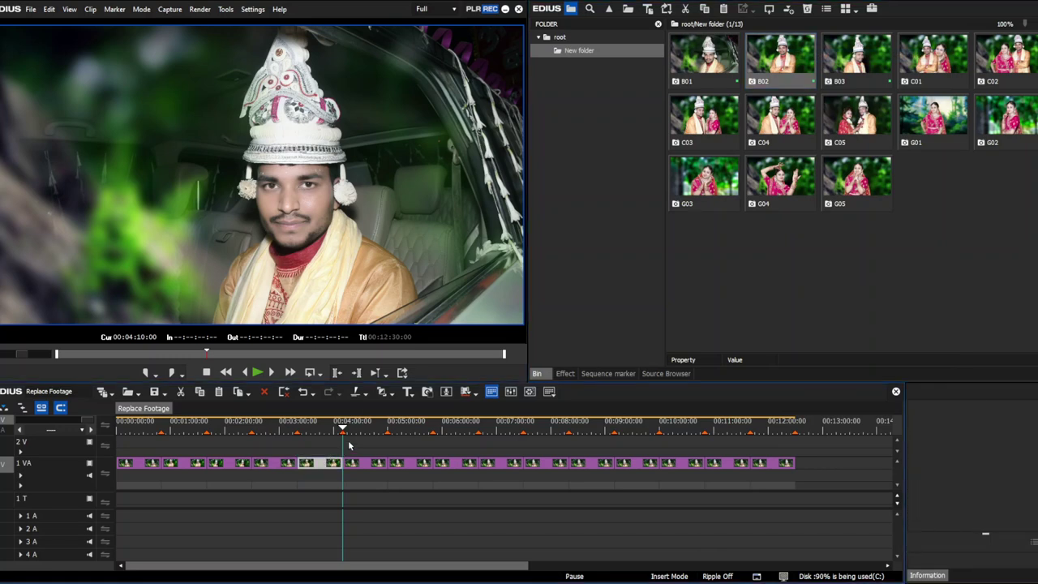
Replace the sixth clip on track 1 VA, starting at 00:04:10:00, with the C01 photo copied from the bin.
mouse_move(360, 430)
mouse_down()
mouse_move(564, 474)
mouse_move(344, 473)
mouse_up()
click(933, 58)
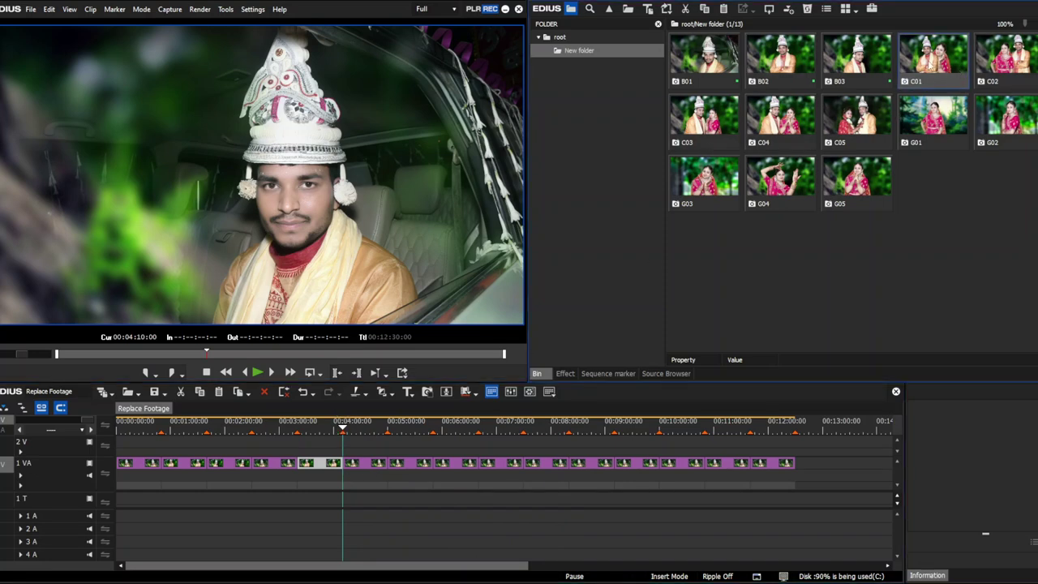
click(846, 124)
click(921, 69)
right_click(921, 69)
click(951, 88)
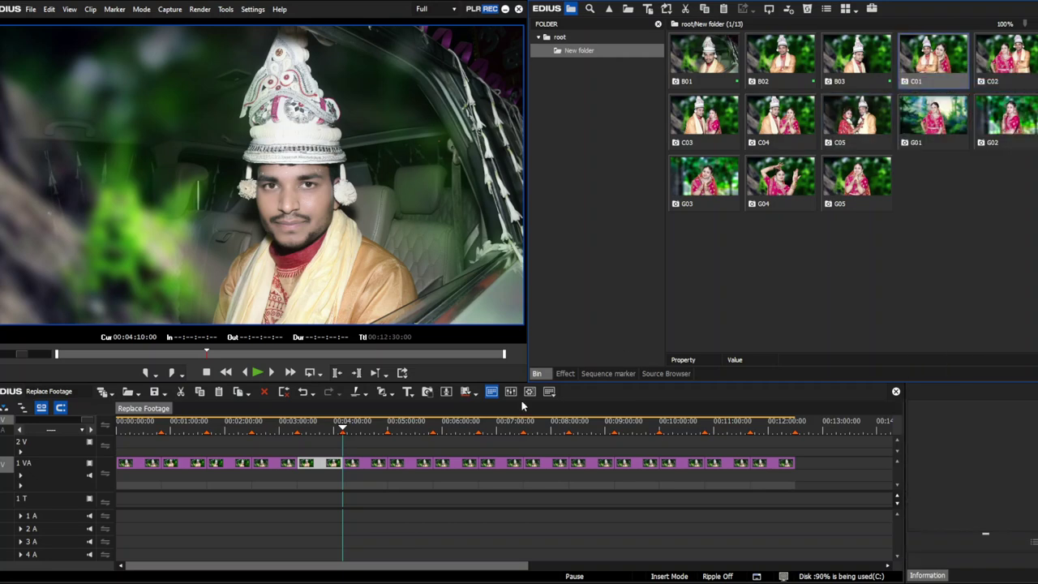
click(361, 466)
key(ctrl+r)
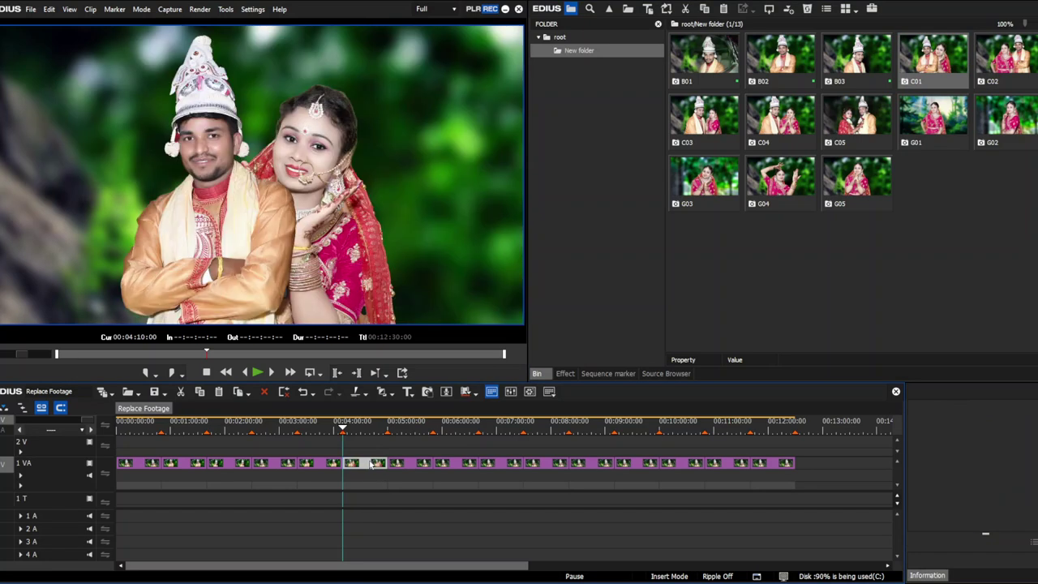
Replace the seventh and eighth clips on track 1 VA with the C02 and C03 photos copied from the bin.
right_click(908, 57)
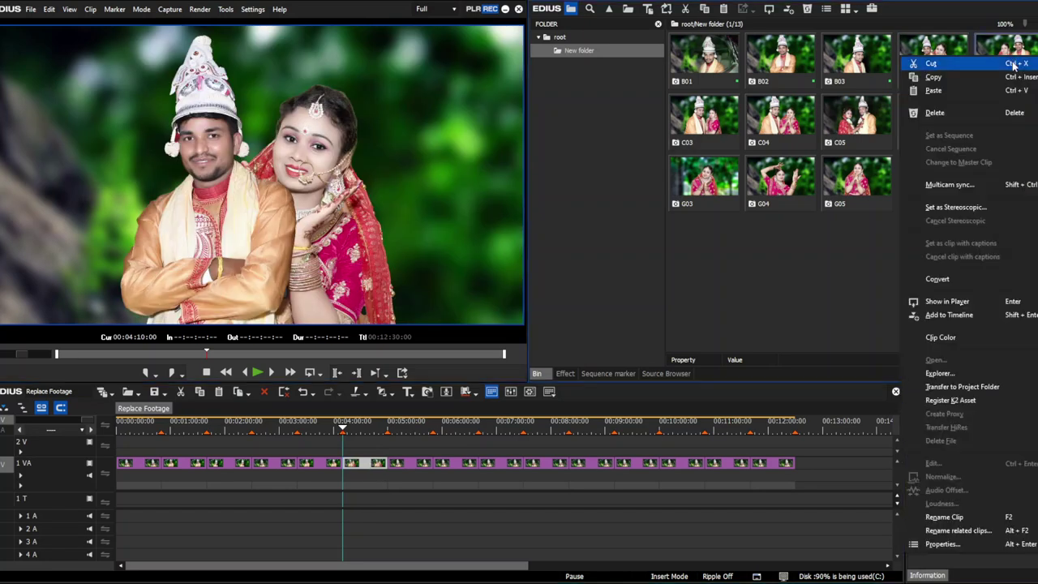
click(966, 78)
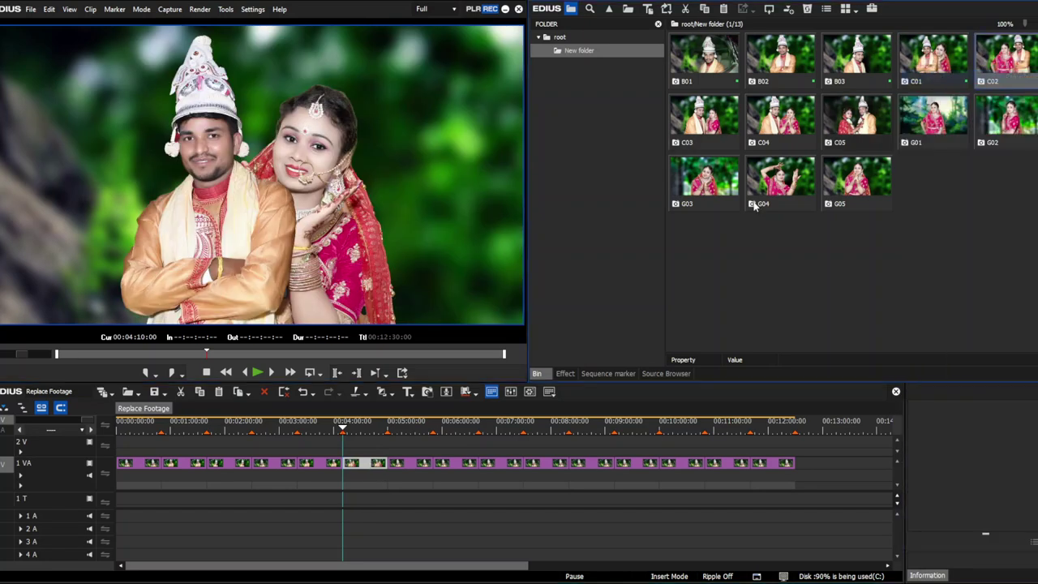
click(415, 464)
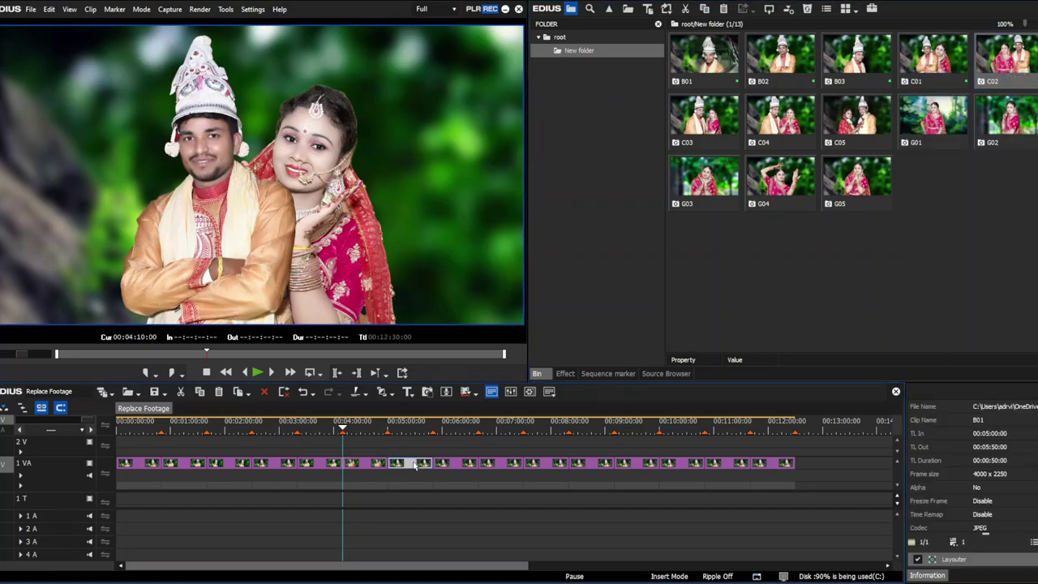
click(710, 136)
right_click(699, 93)
click(779, 107)
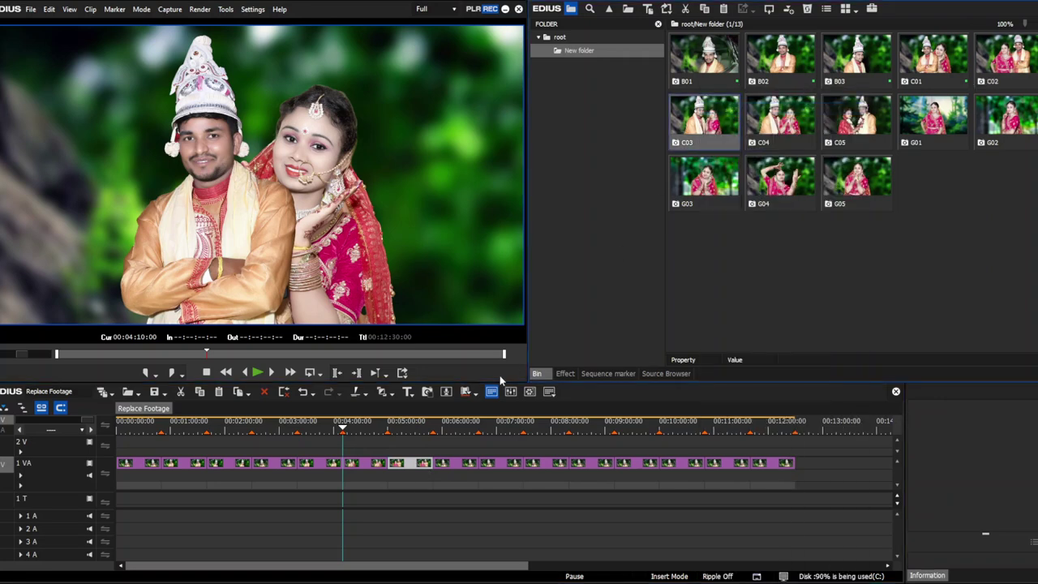
click(460, 465)
Replace the ninth and tenth clips on track 1 VA with the C04 and C05 photos copied from the bin.
click(781, 112)
right_click(781, 96)
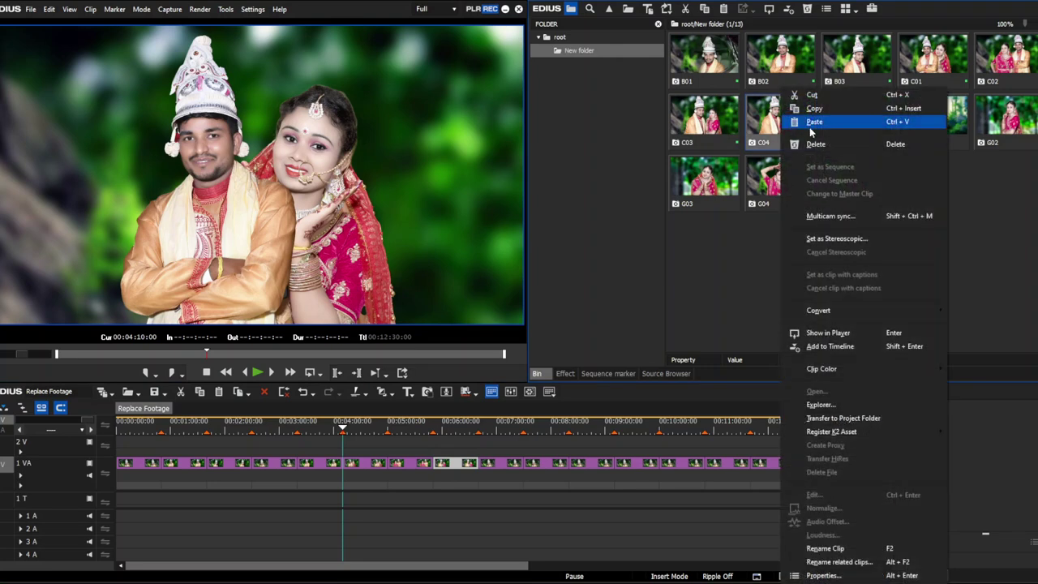
click(799, 104)
click(501, 465)
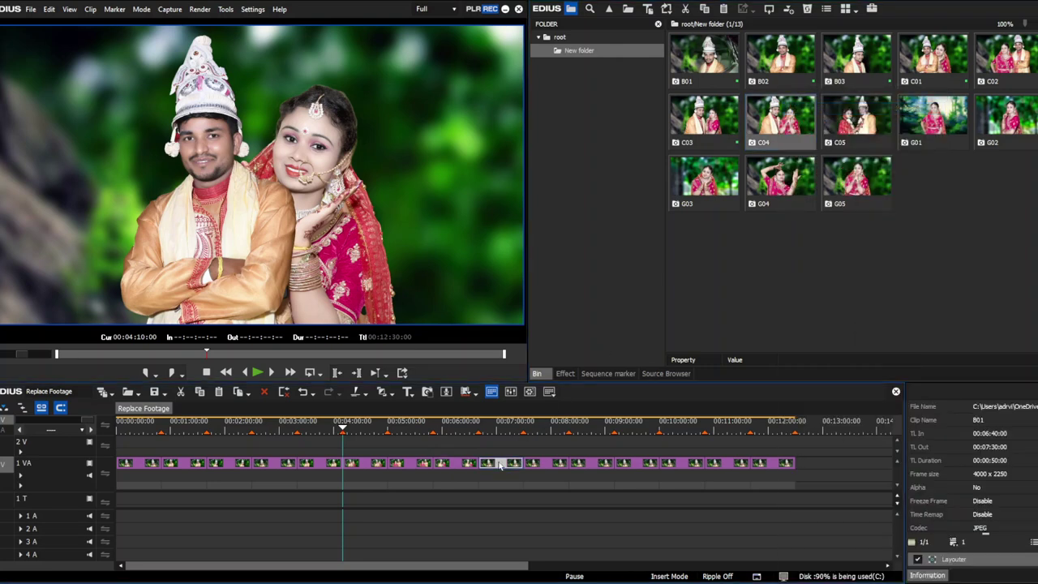
right_click(858, 114)
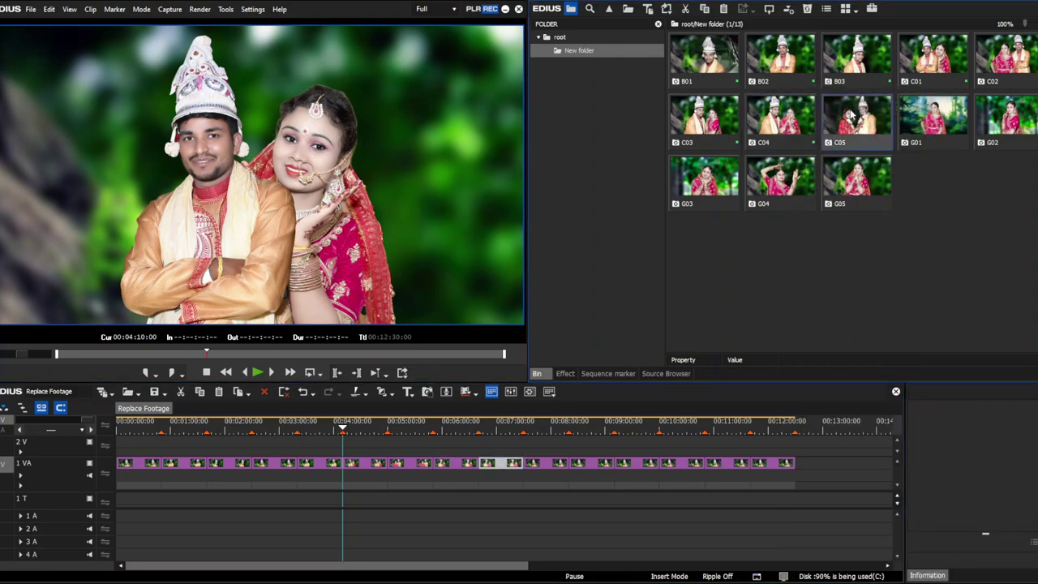
click(861, 110)
click(558, 463)
key(ctrl+r)
Check the replaced couple photos in the timeline preview and replace the eleventh clip with the G01 photo copied from the bin.
click(506, 463)
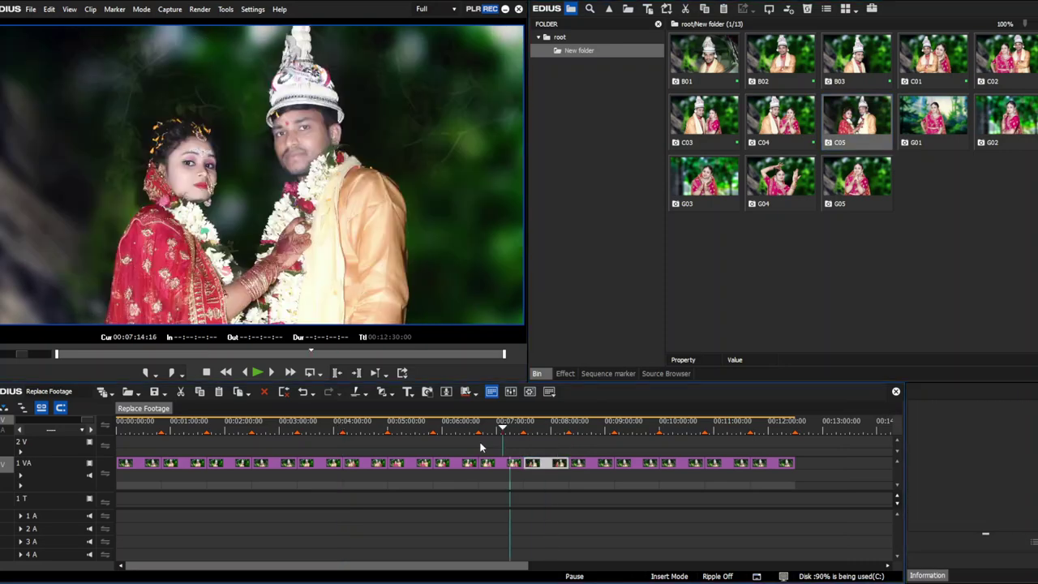
click(438, 463)
click(413, 463)
click(512, 465)
drag(513, 465, 587, 493)
right_click(949, 123)
key(Escape)
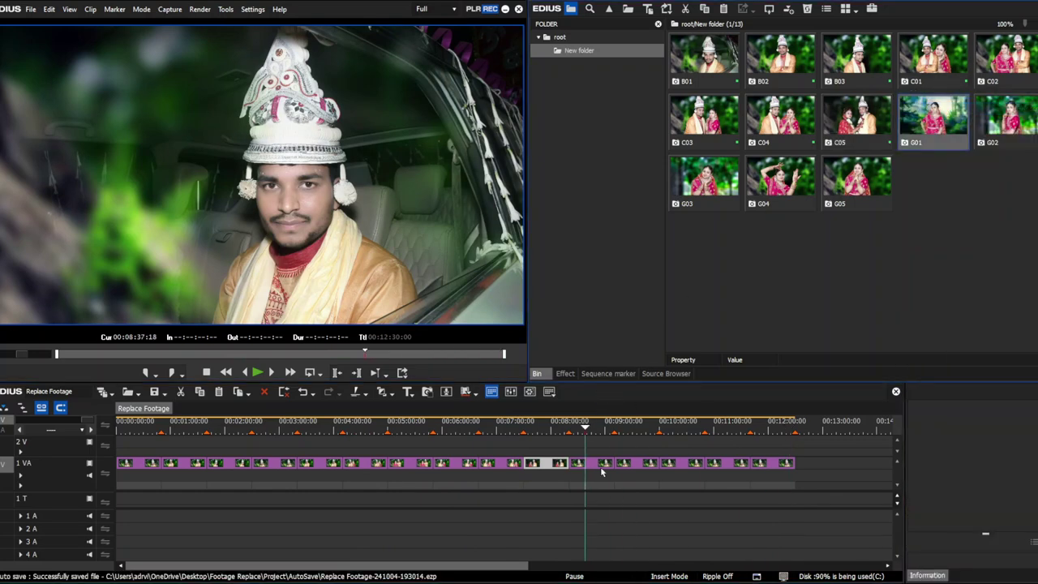
click(602, 466)
key(ctrl+r)
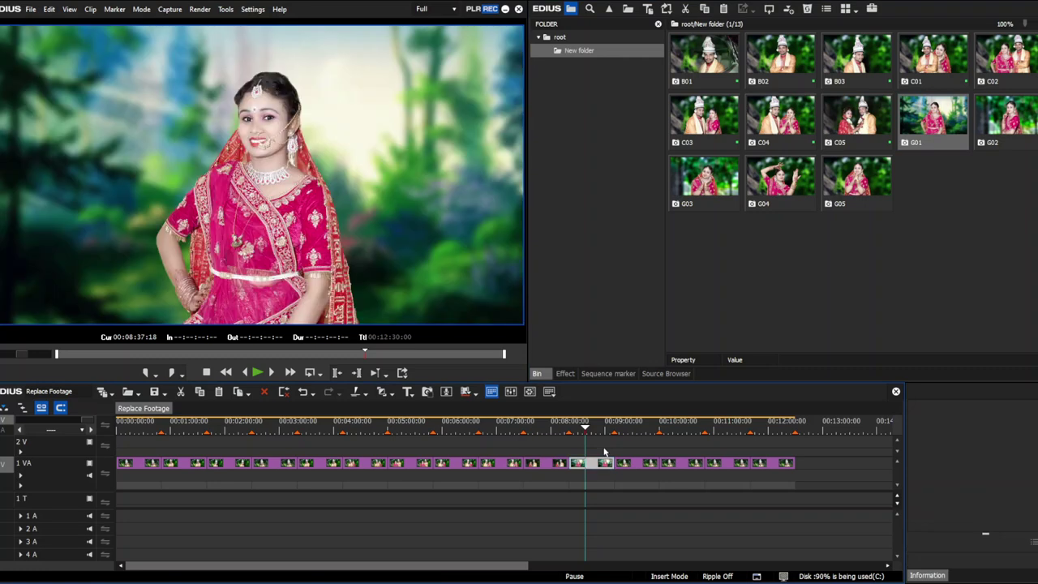
Replace the twelfth and thirteenth clips on track 1 VA with the G02 and G03 photos copied from the bin.
right_click(902, 89)
click(1006, 114)
click(635, 469)
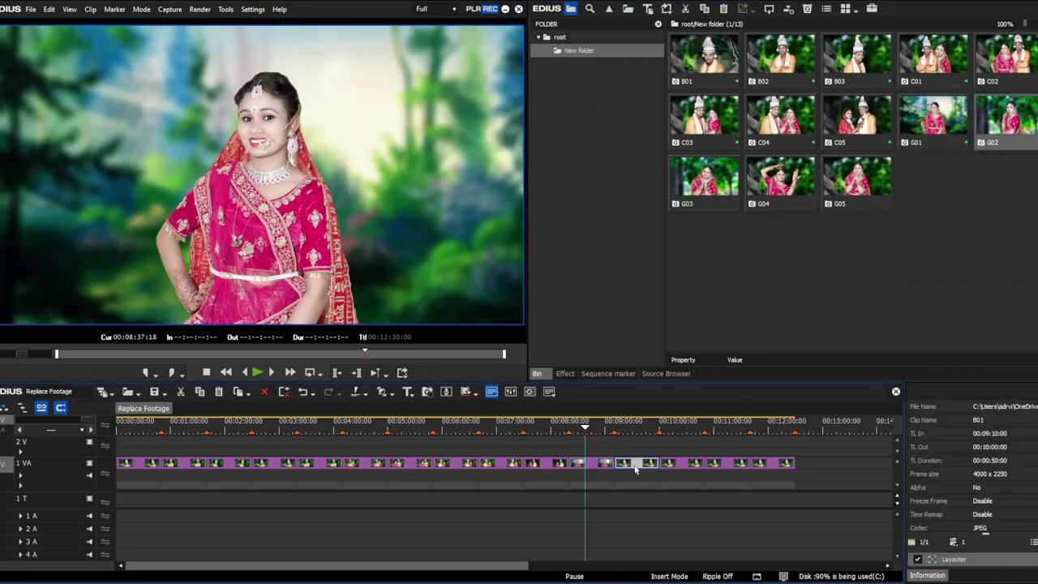
right_click(712, 188)
click(738, 107)
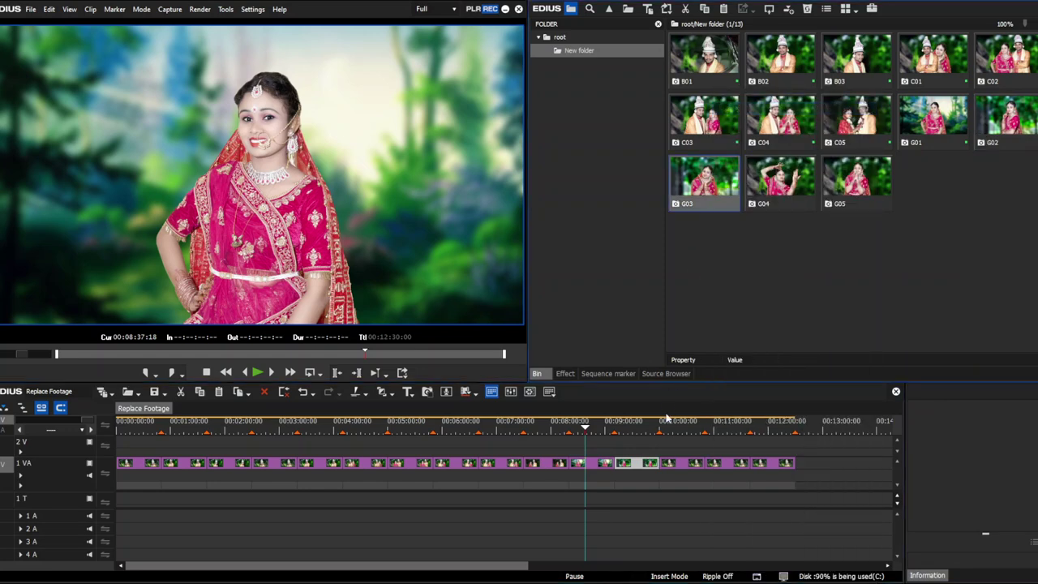
click(680, 466)
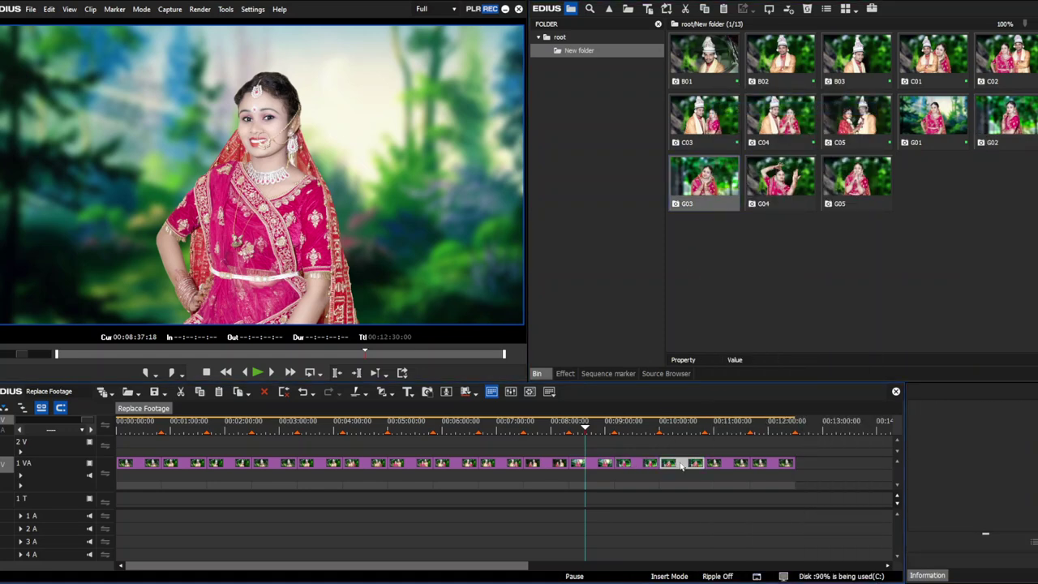
Replace the last two clips on track 1 VA with the G04 and G05 photos copied from the bin.
right_click(806, 191)
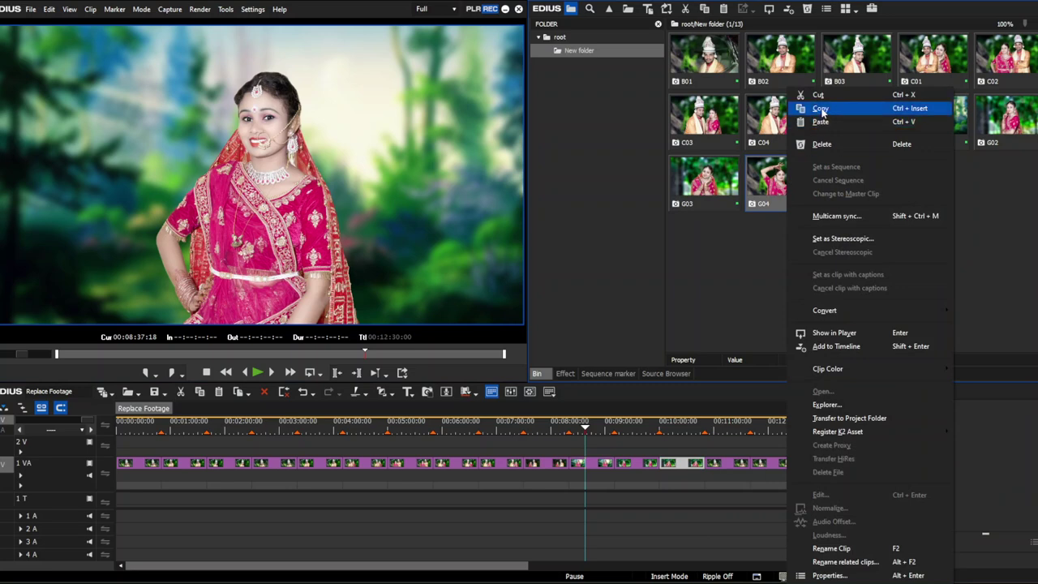
click(801, 106)
click(727, 465)
key(ctrl+r)
right_click(850, 185)
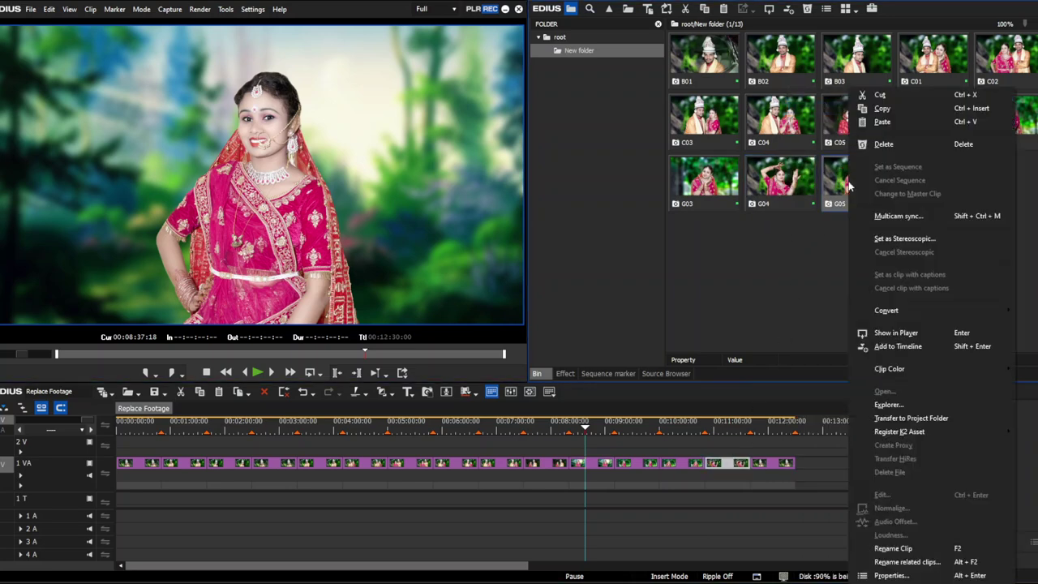
click(861, 107)
click(770, 468)
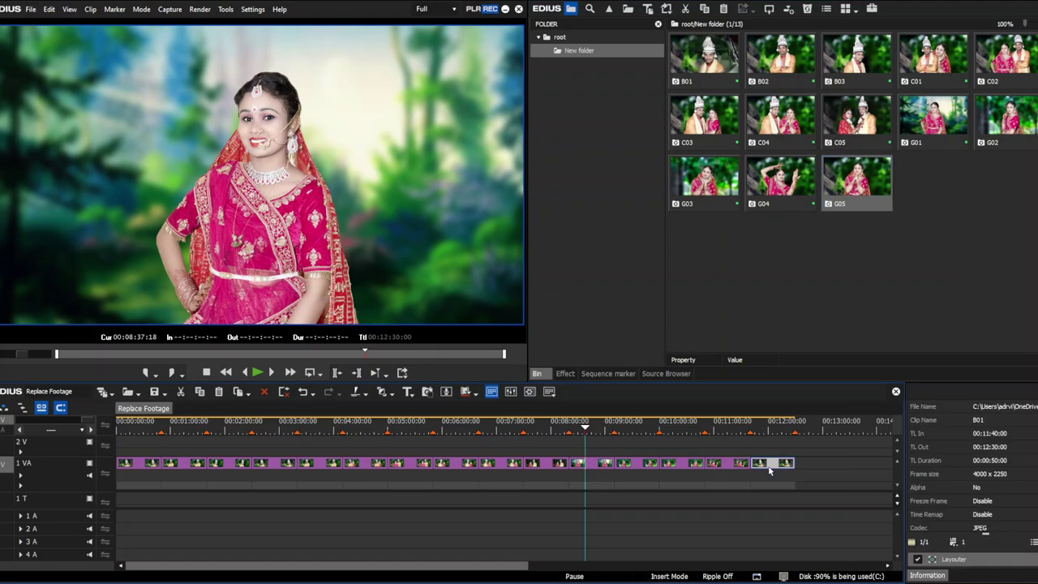
key(ctrl+r)
Scrub back through the timeline to its start, then examine the exported MP4 files in the Replace Footage folder and minimize it.
drag(777, 423, 54, 515)
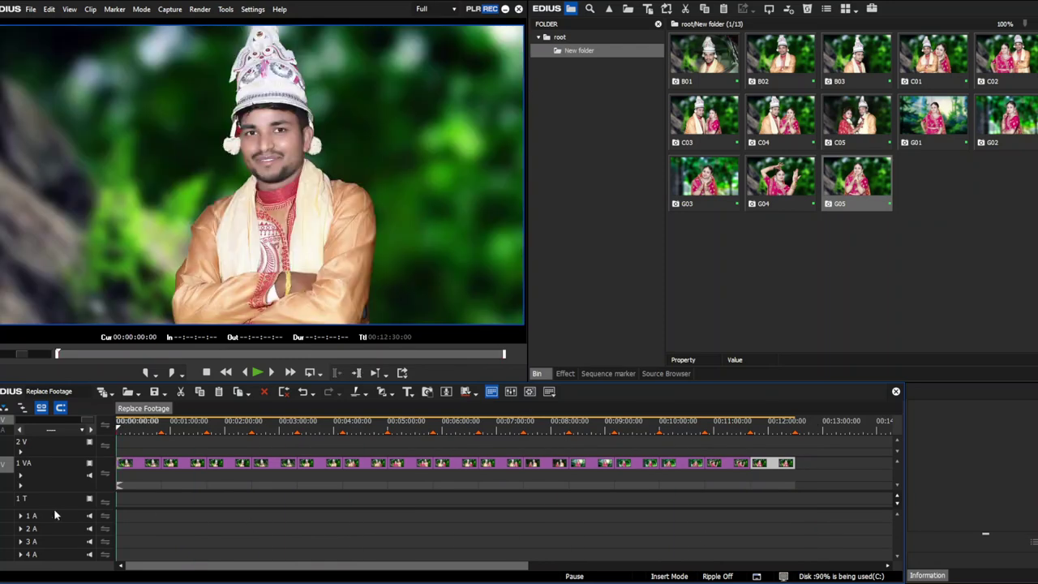
mouse_move(247, 576)
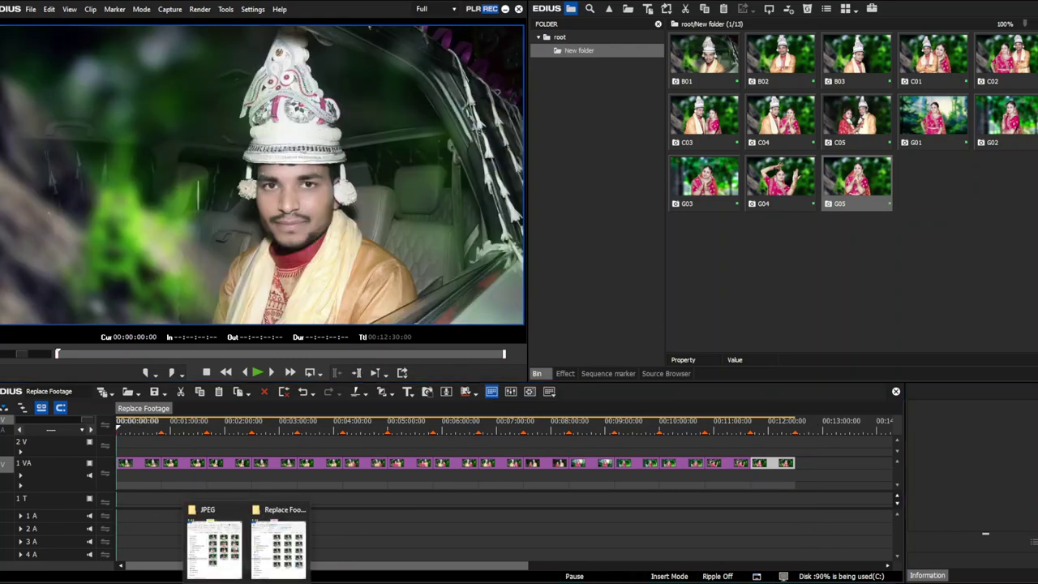
click(294, 557)
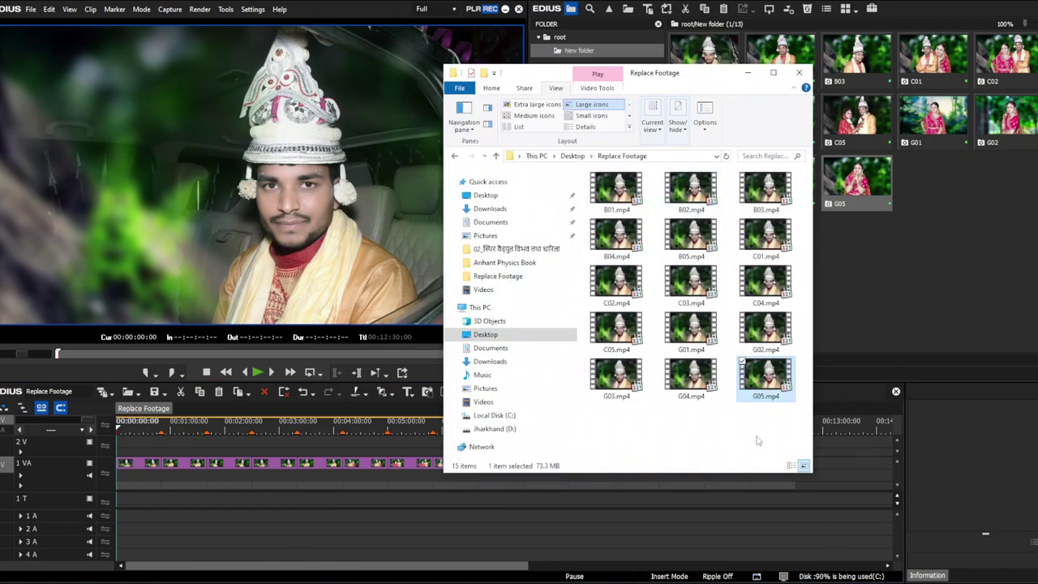
click(739, 423)
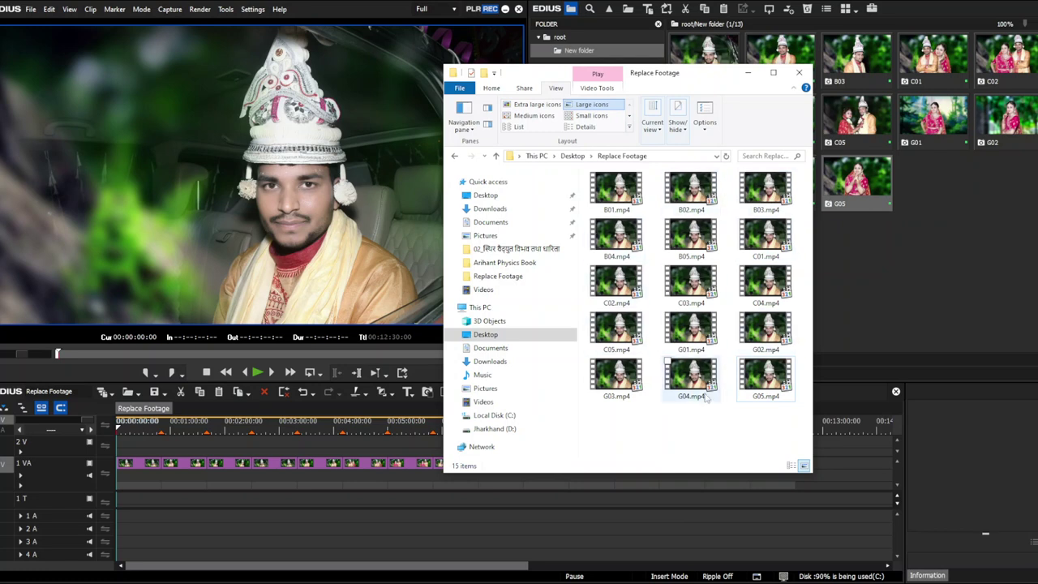
click(748, 72)
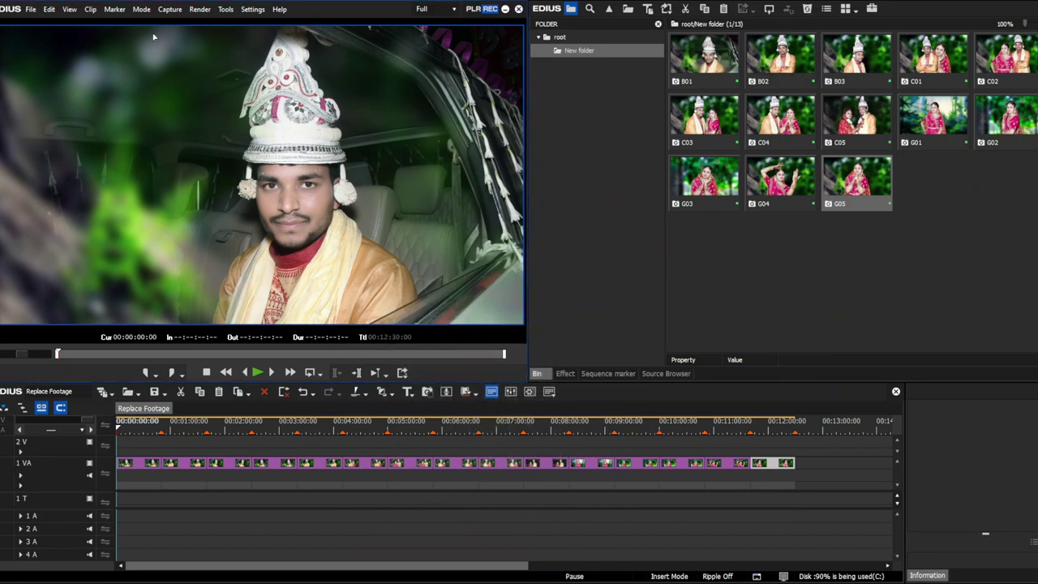
Batch export all fifteen listed entries, B01.mp4 through G05.mp4, overwriting the existing files in the Replace Footage folder.
click(30, 9)
mouse_move(62, 314)
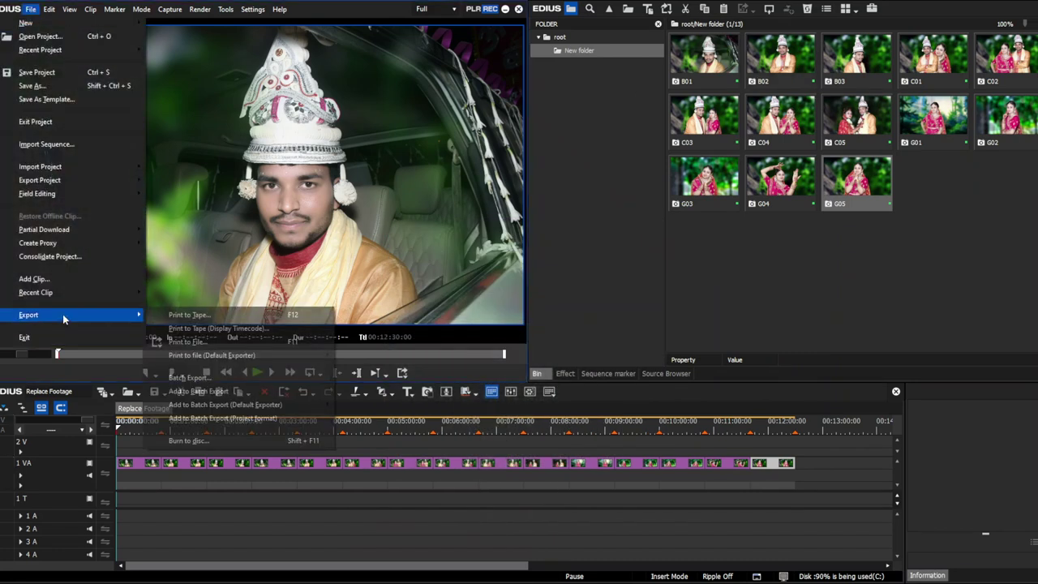
click(213, 378)
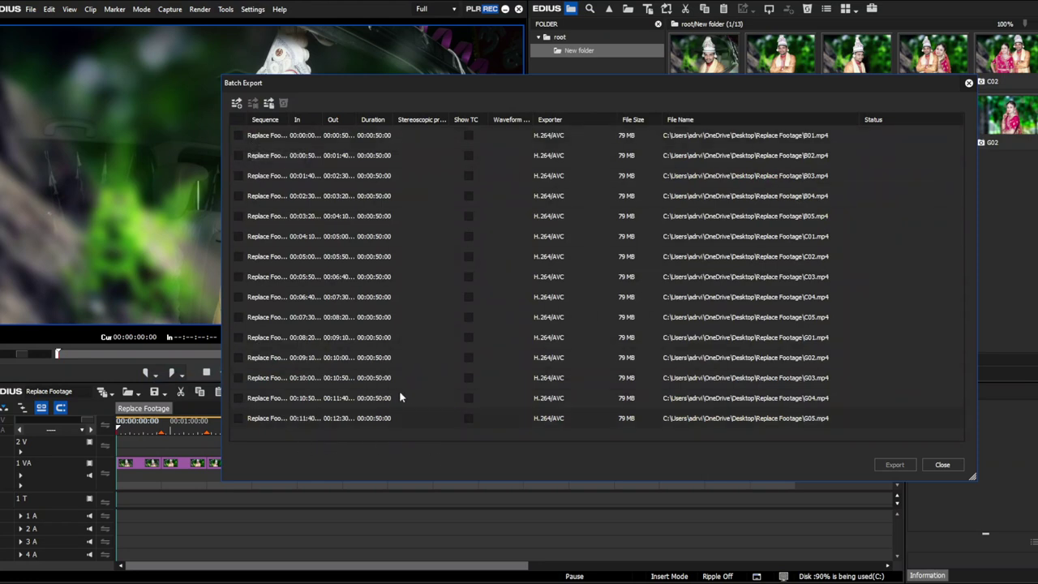
drag(396, 424, 337, 244)
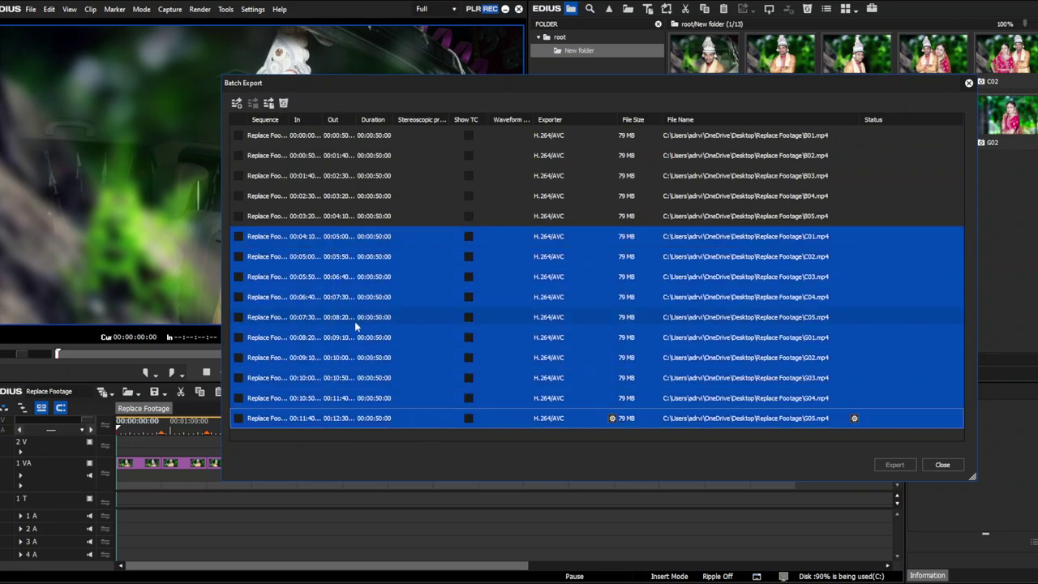
click(414, 426)
mouse_move(415, 423)
mouse_down()
mouse_move(419, 404)
mouse_move(419, 424)
mouse_up()
click(423, 438)
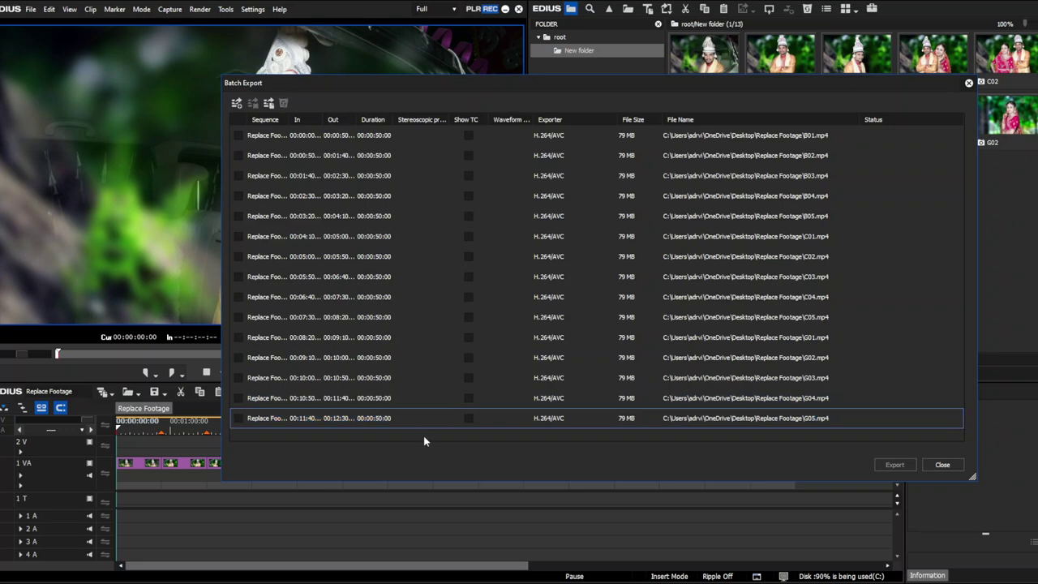
drag(435, 434, 256, 118)
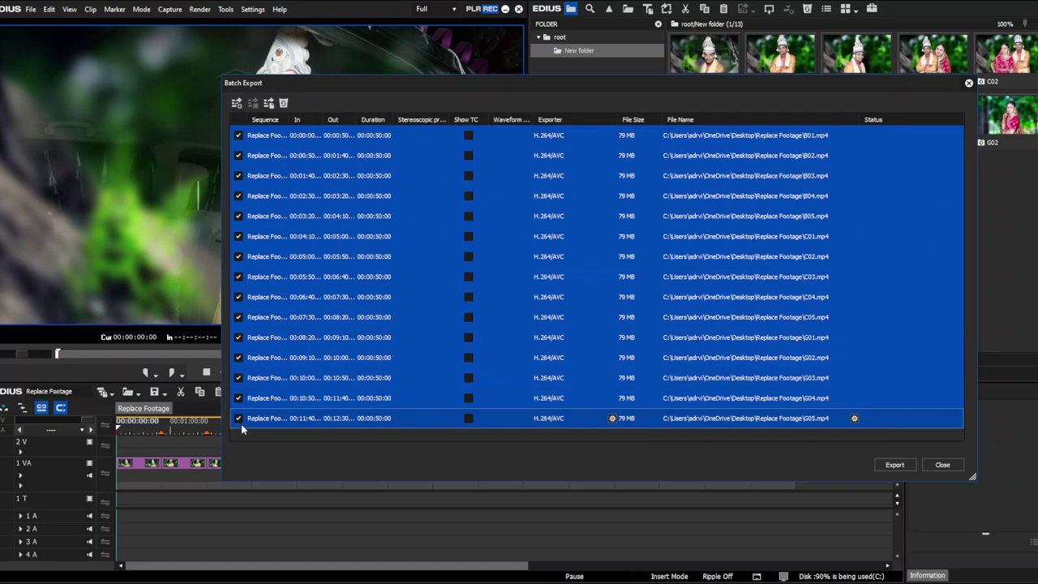
click(893, 465)
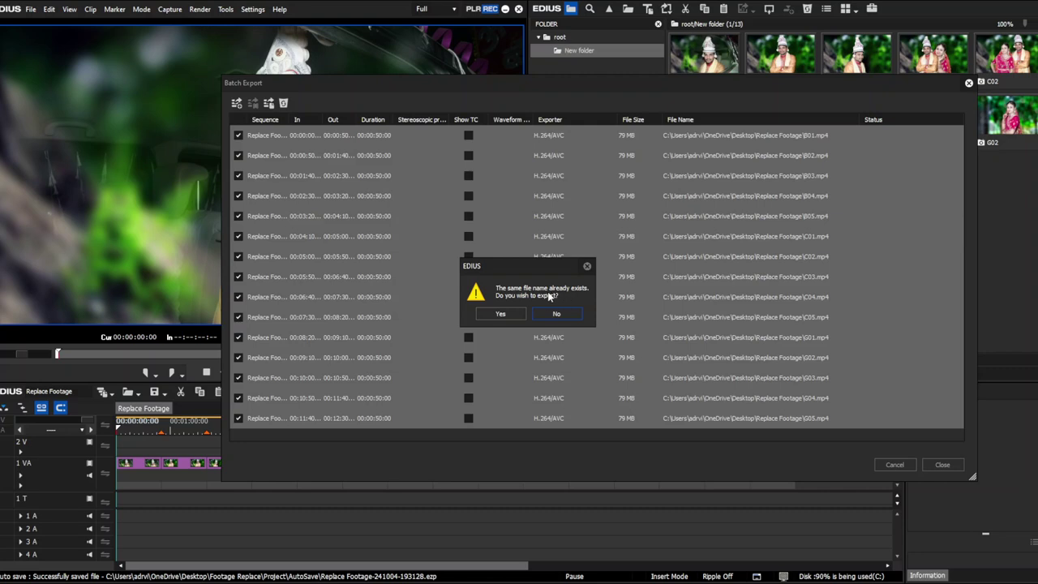
click(502, 316)
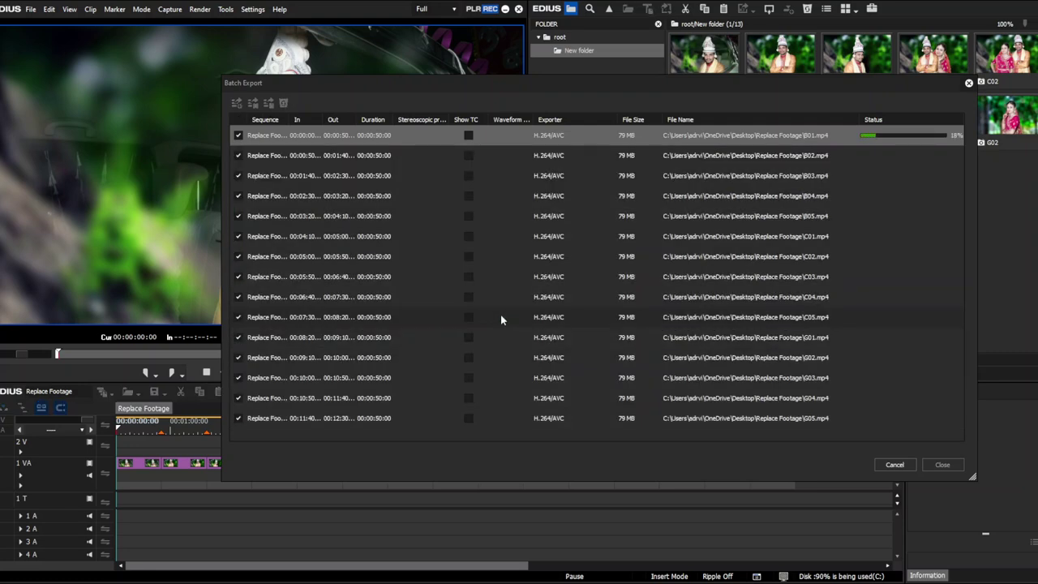
Switch to the Replace Footage folder in File Explorer and refresh it to check the newly exported videos.
mouse_move(277, 577)
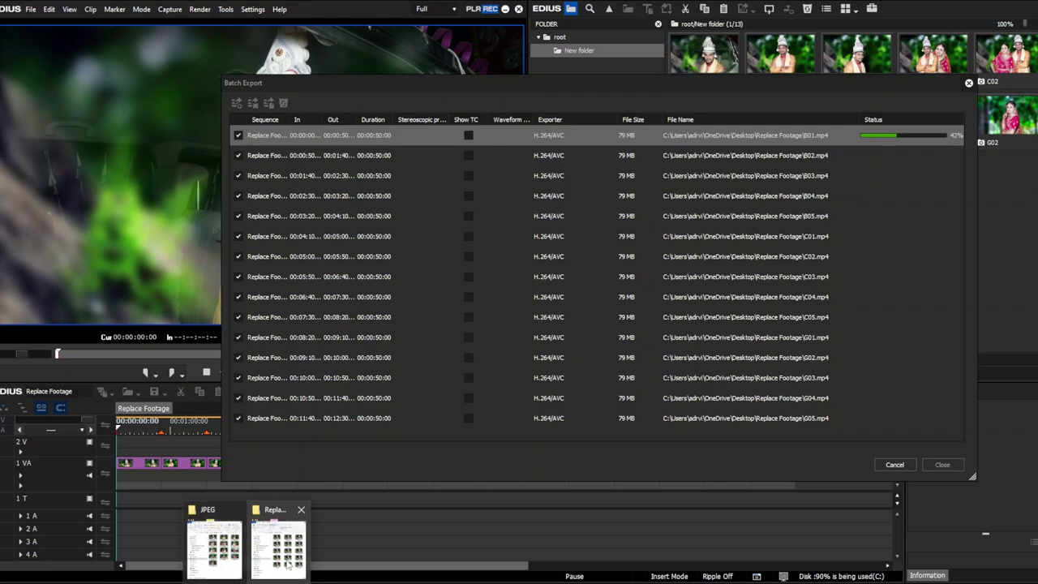
click(289, 560)
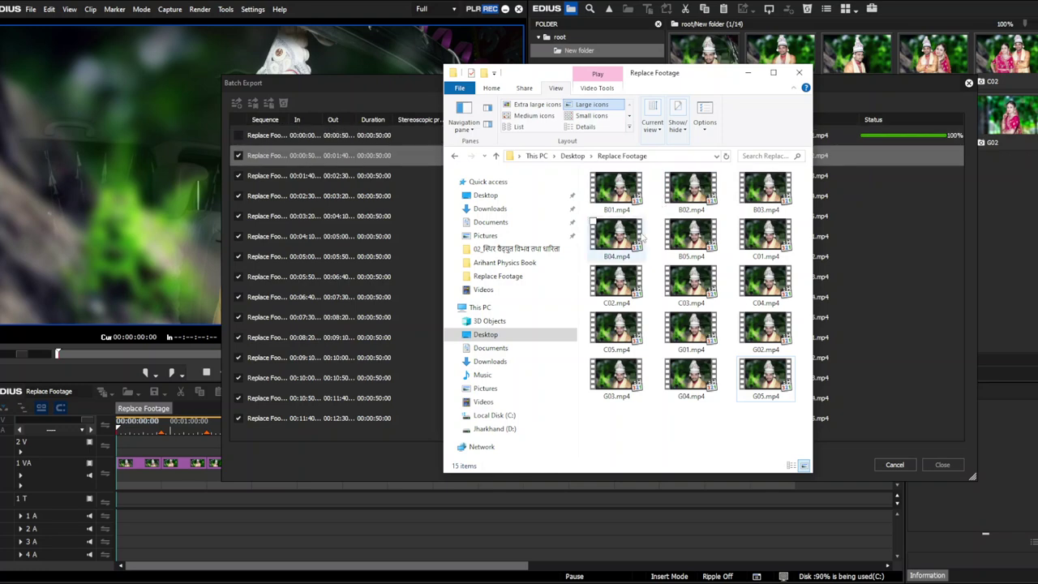
right_click(675, 436)
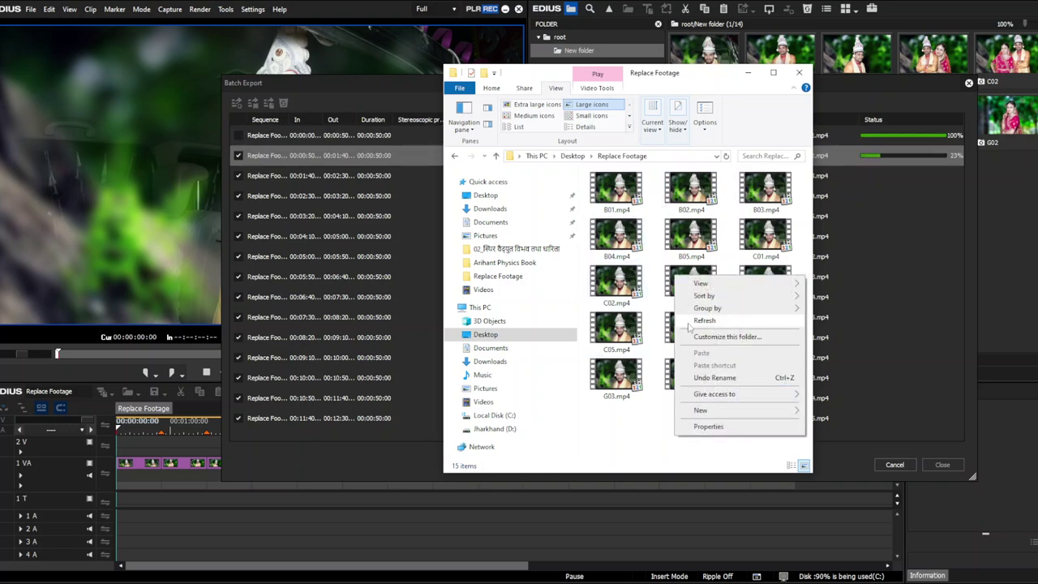
click(689, 323)
click(700, 351)
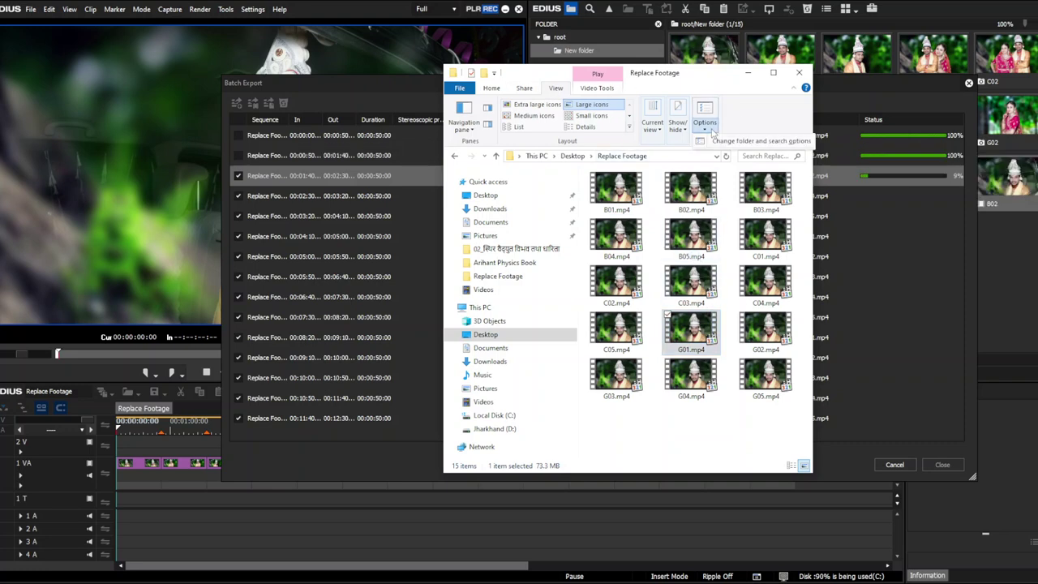
Maximize the Replace Footage folder window, hide the file name extensions, and restore the window to its smaller size.
click(774, 73)
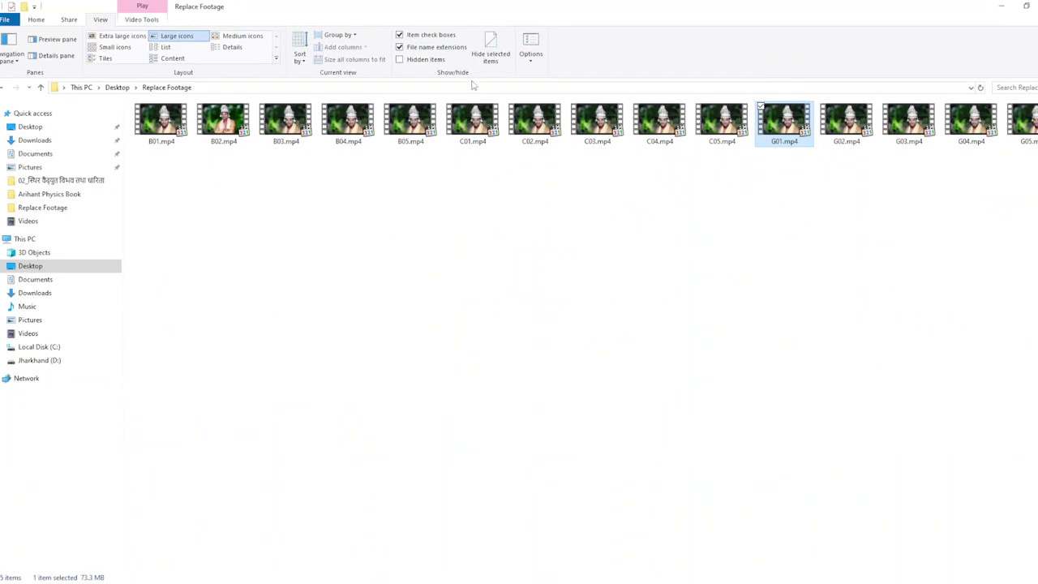
click(400, 48)
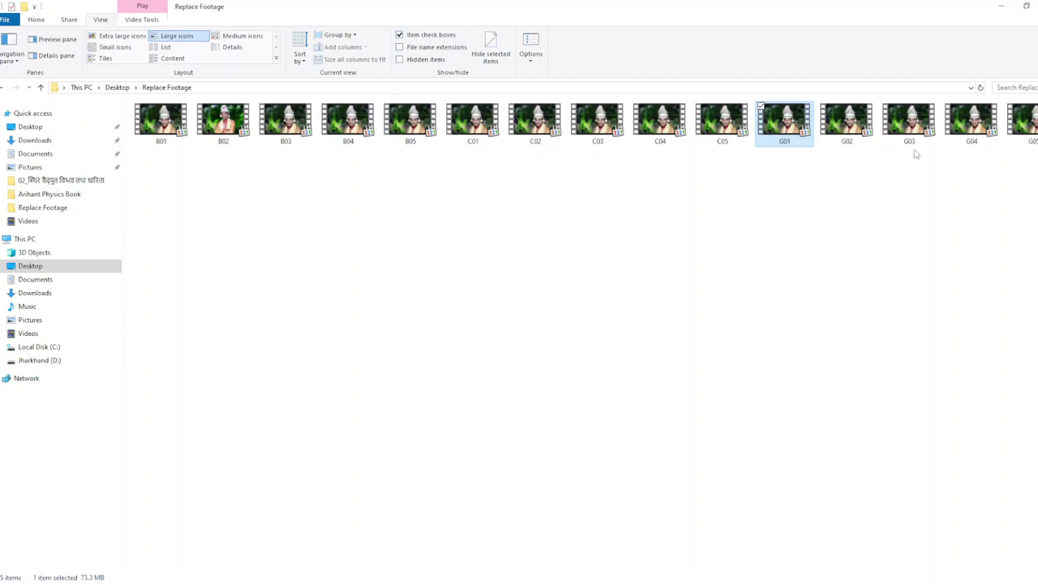
click(1024, 10)
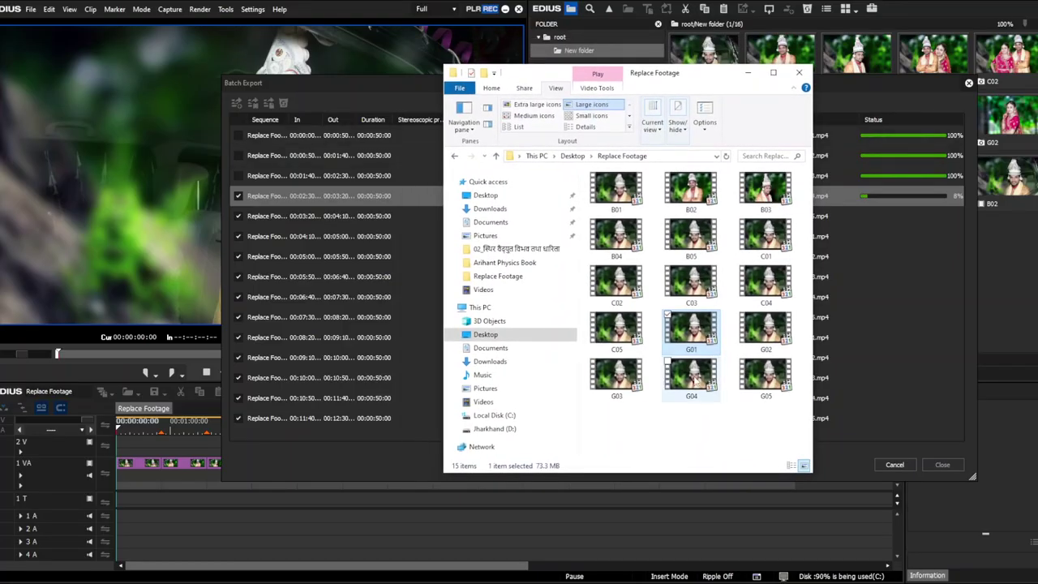
Refresh the Replace Footage folder repeatedly to check the updated thumbnails of the B-series videos as the batch export runs.
right_click(730, 442)
click(702, 437)
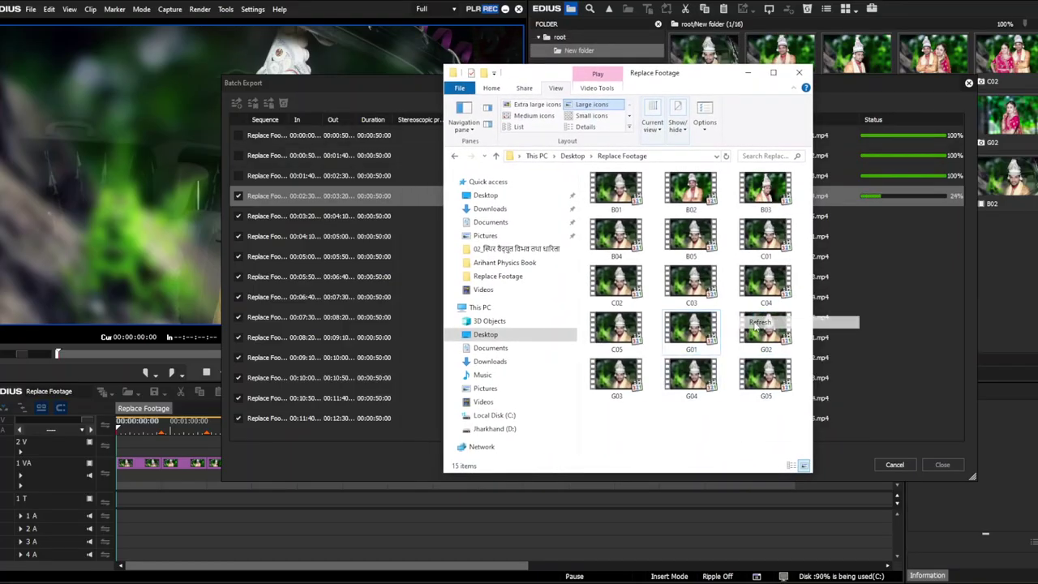
right_click(700, 437)
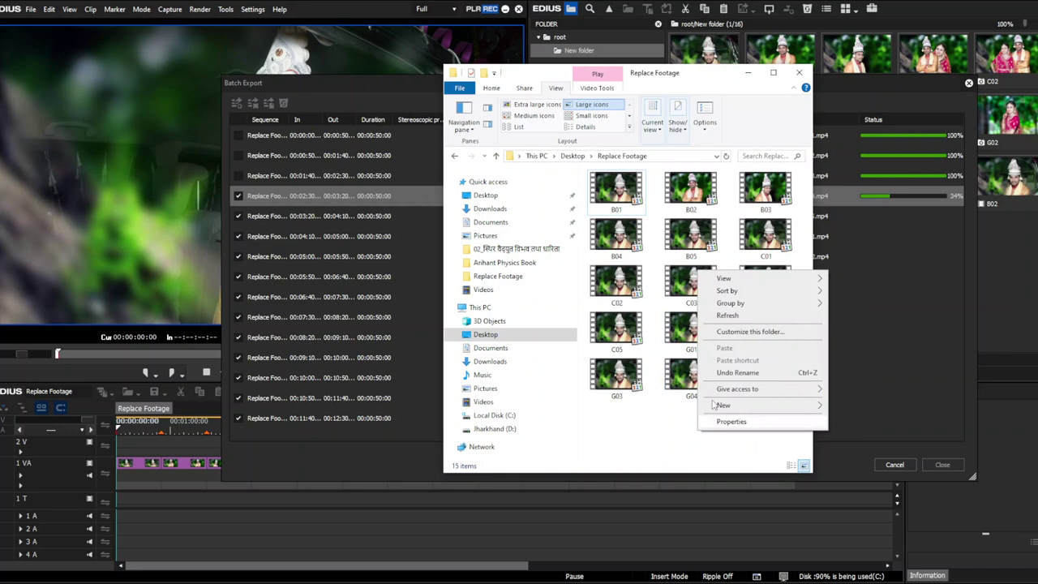
click(730, 317)
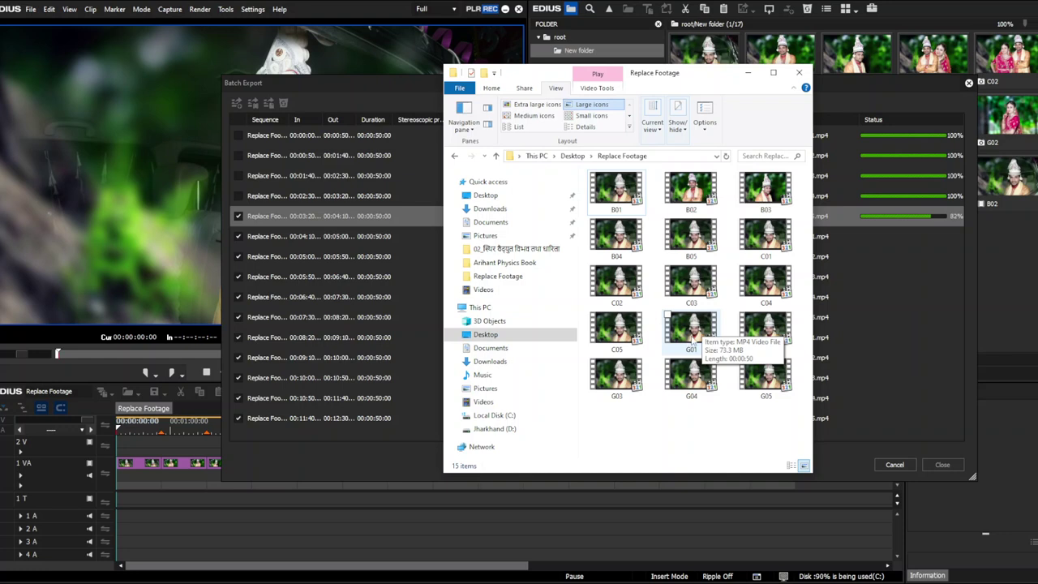
right_click(724, 437)
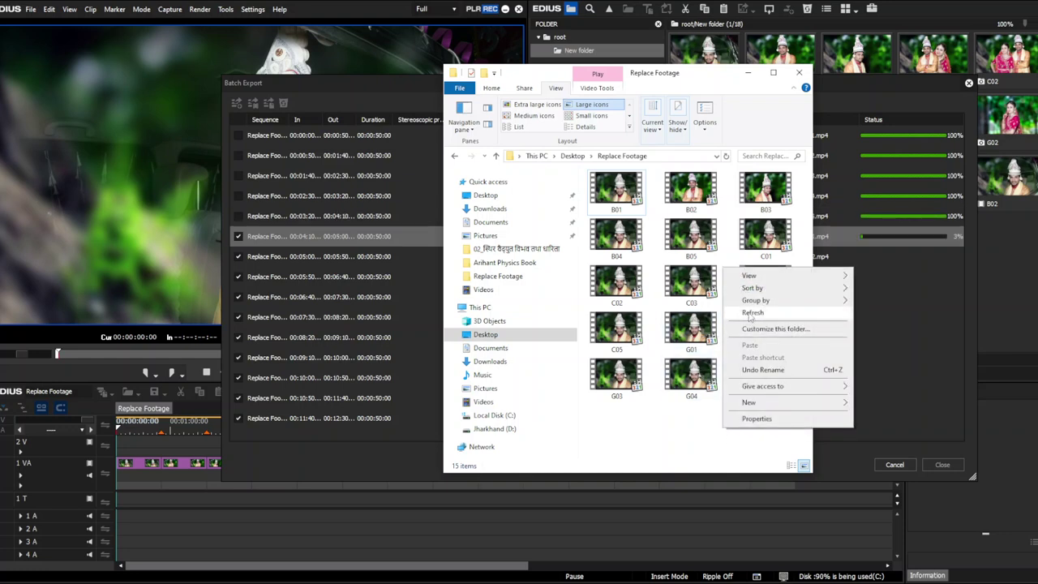
click(750, 315)
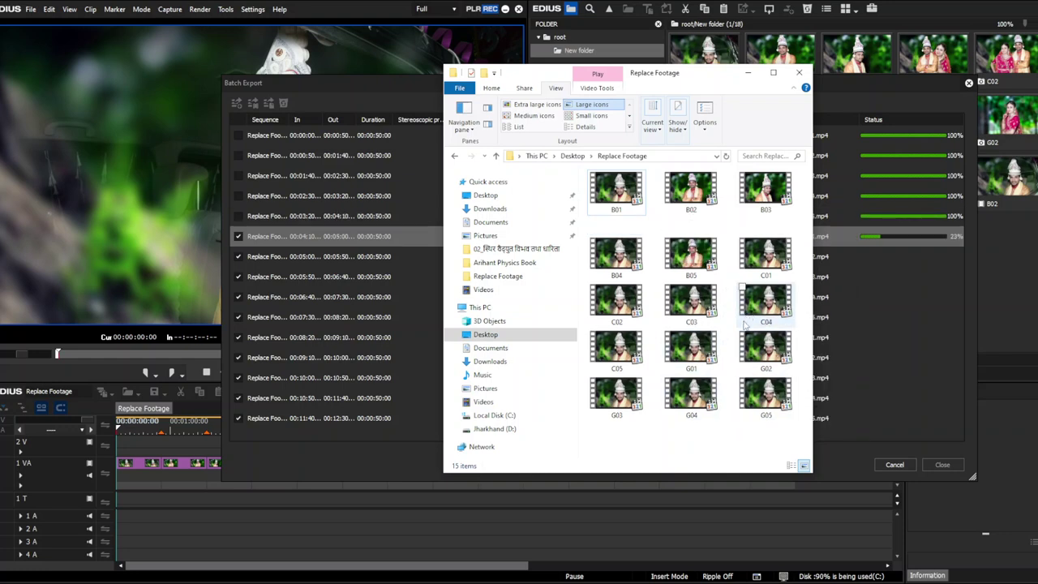
click(694, 258)
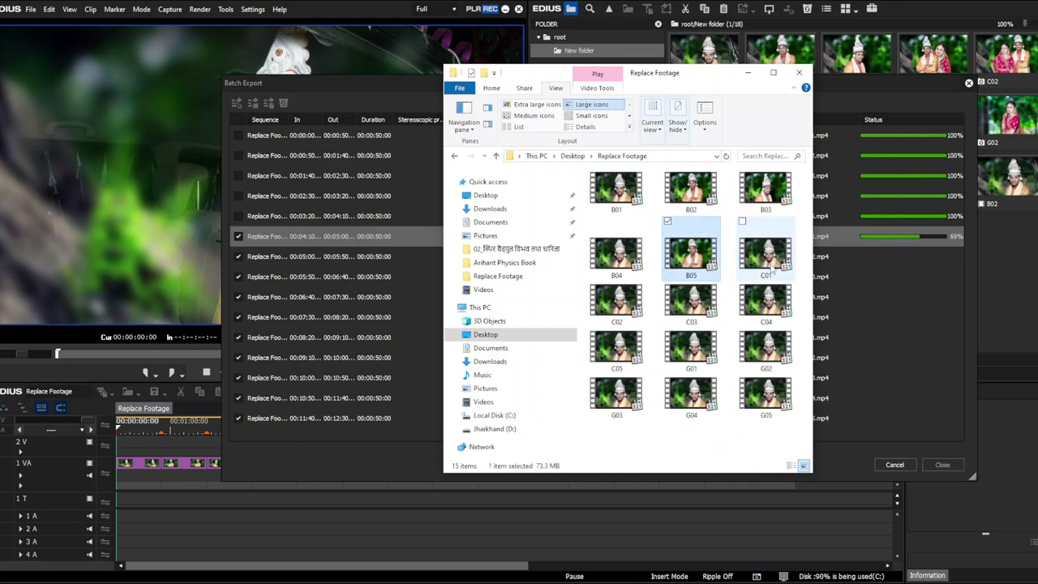
right_click(695, 437)
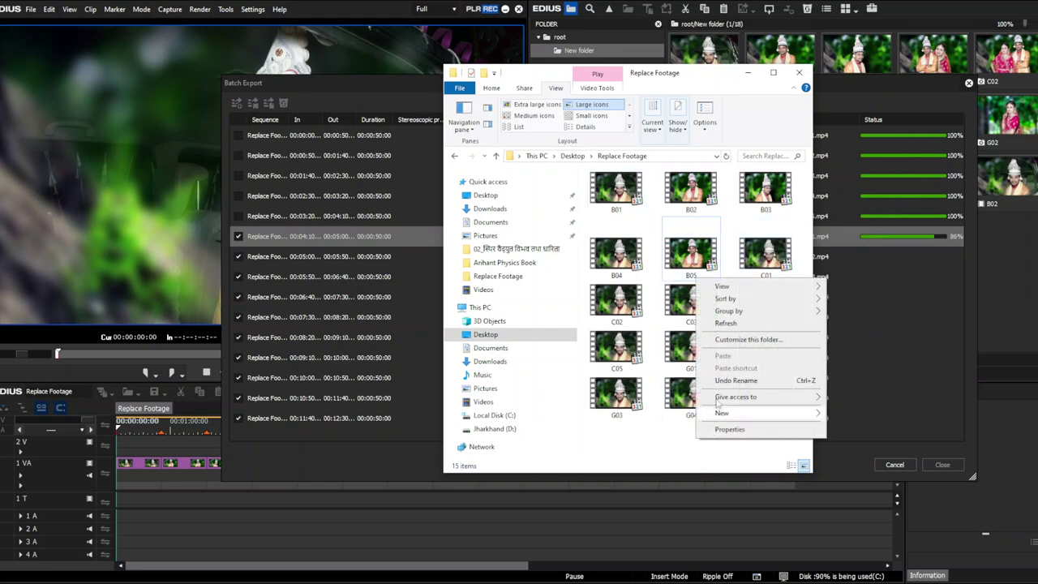
click(727, 326)
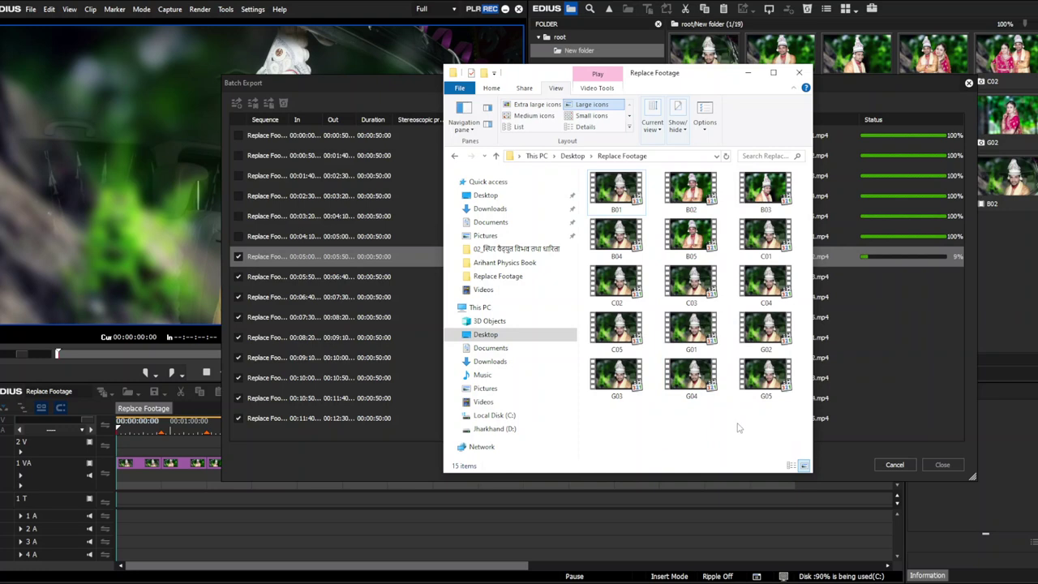
Keep refreshing the Replace Footage folder during the batch export to check the thumbnails of the C- and G-series videos.
click(772, 236)
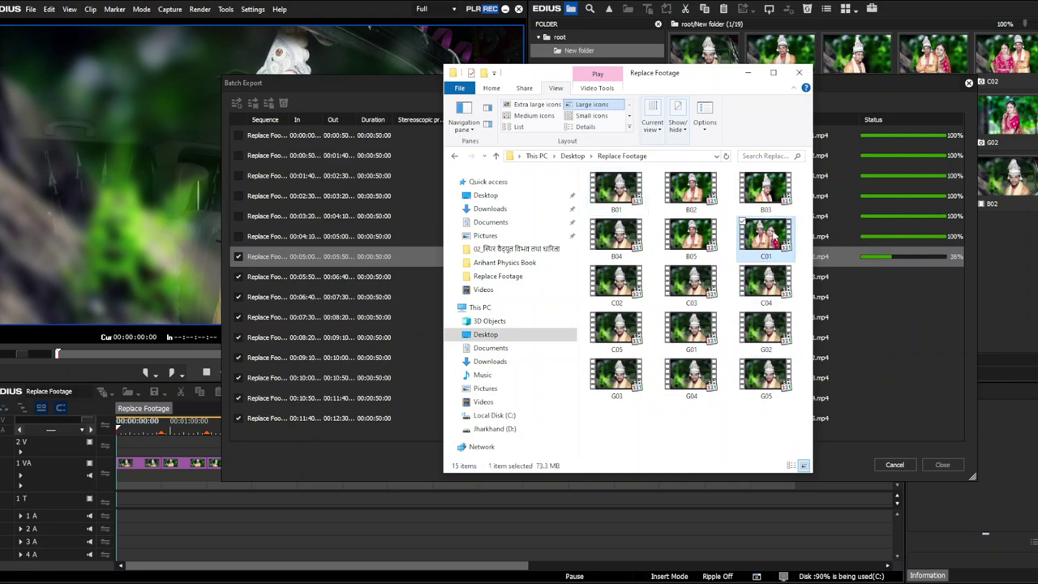
right_click(715, 433)
click(760, 318)
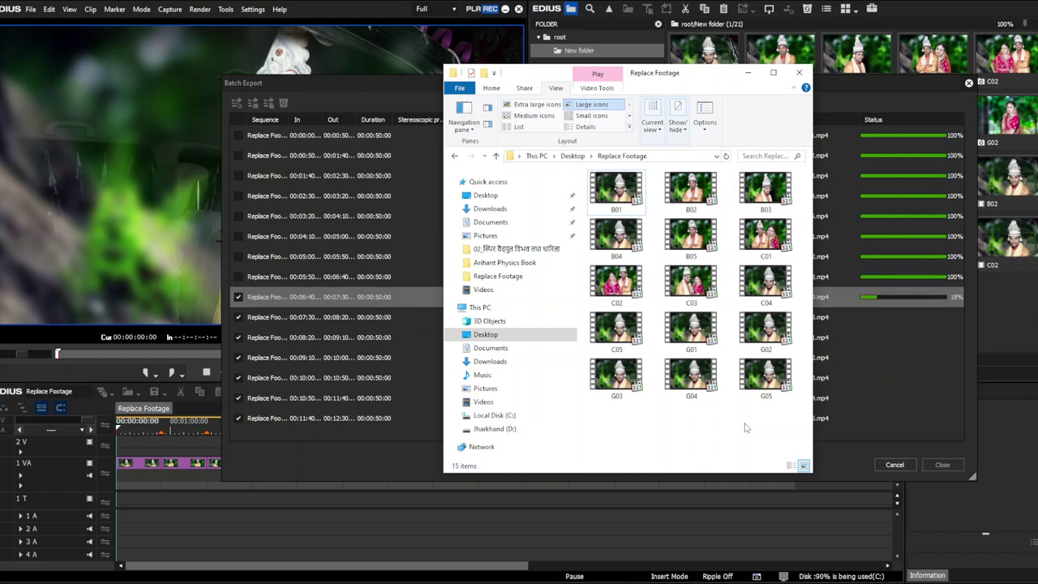
right_click(741, 411)
click(773, 458)
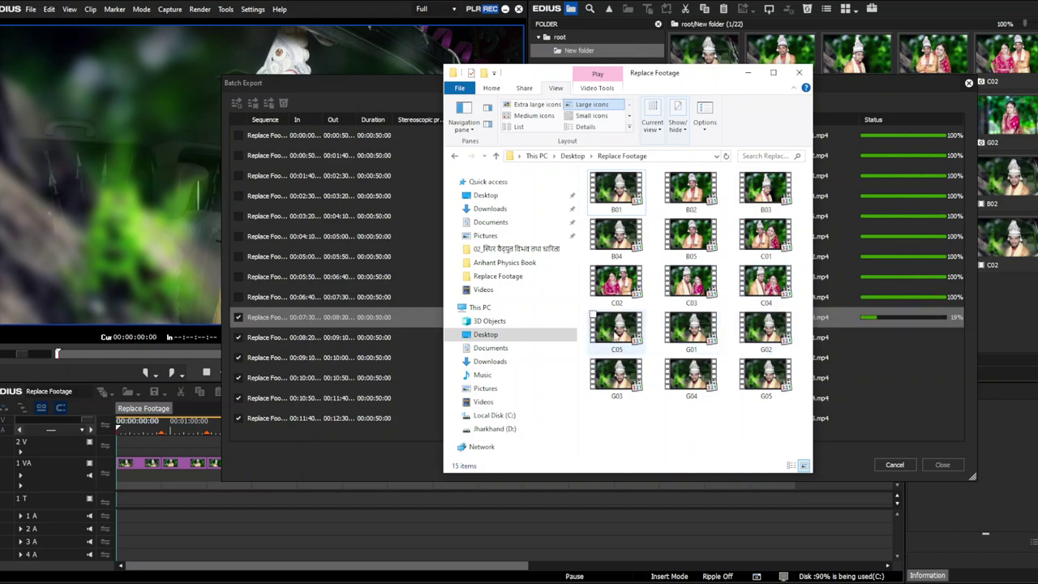
right_click(747, 374)
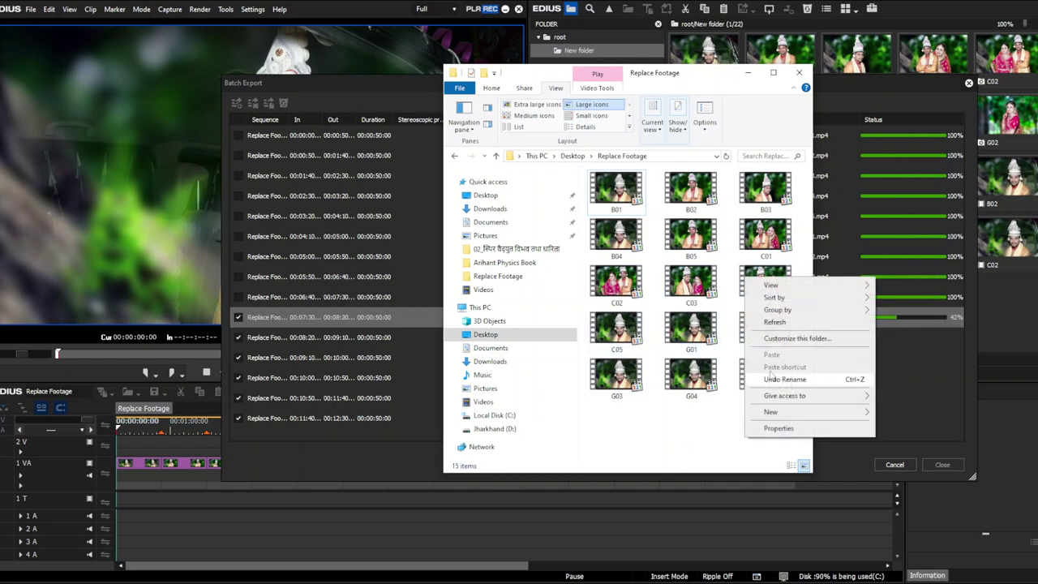
click(775, 322)
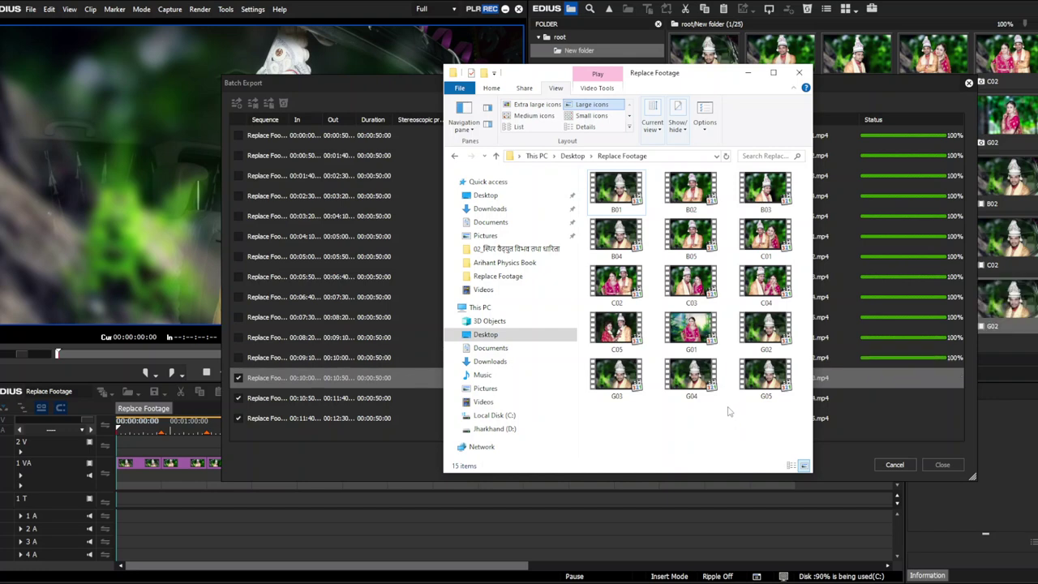
right_click(727, 412)
click(744, 444)
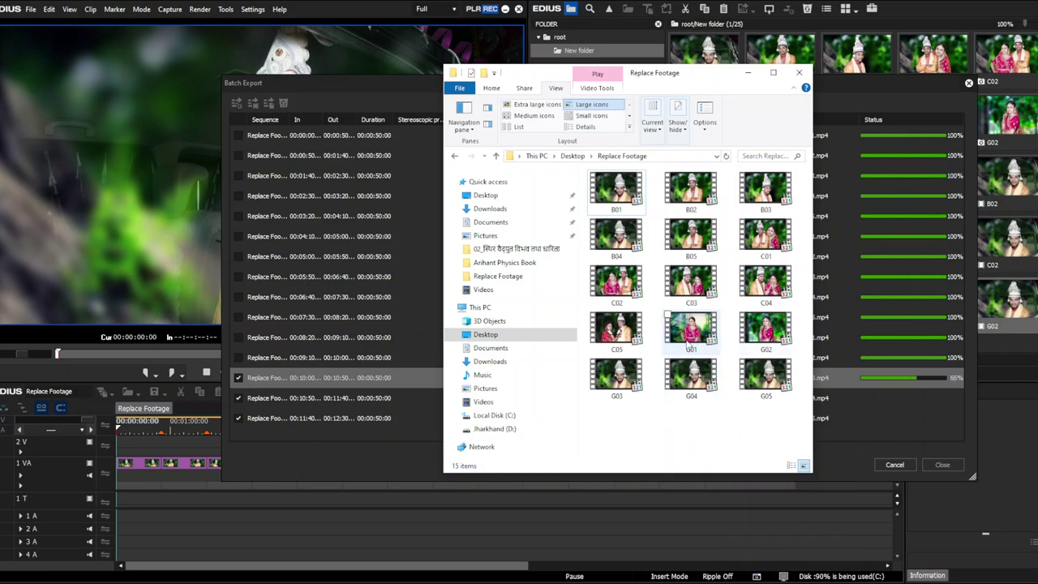
right_click(682, 437)
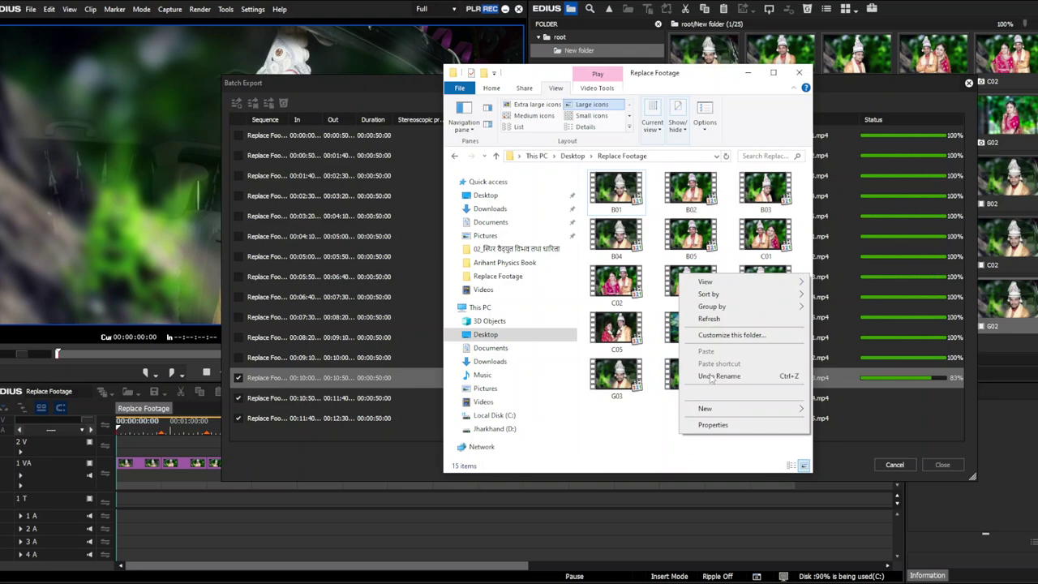
click(712, 320)
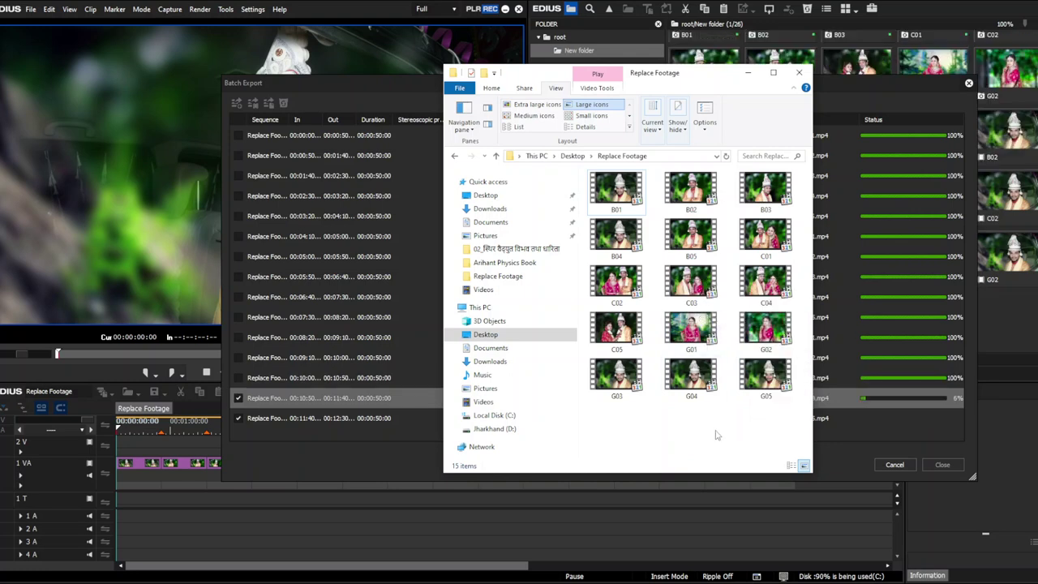